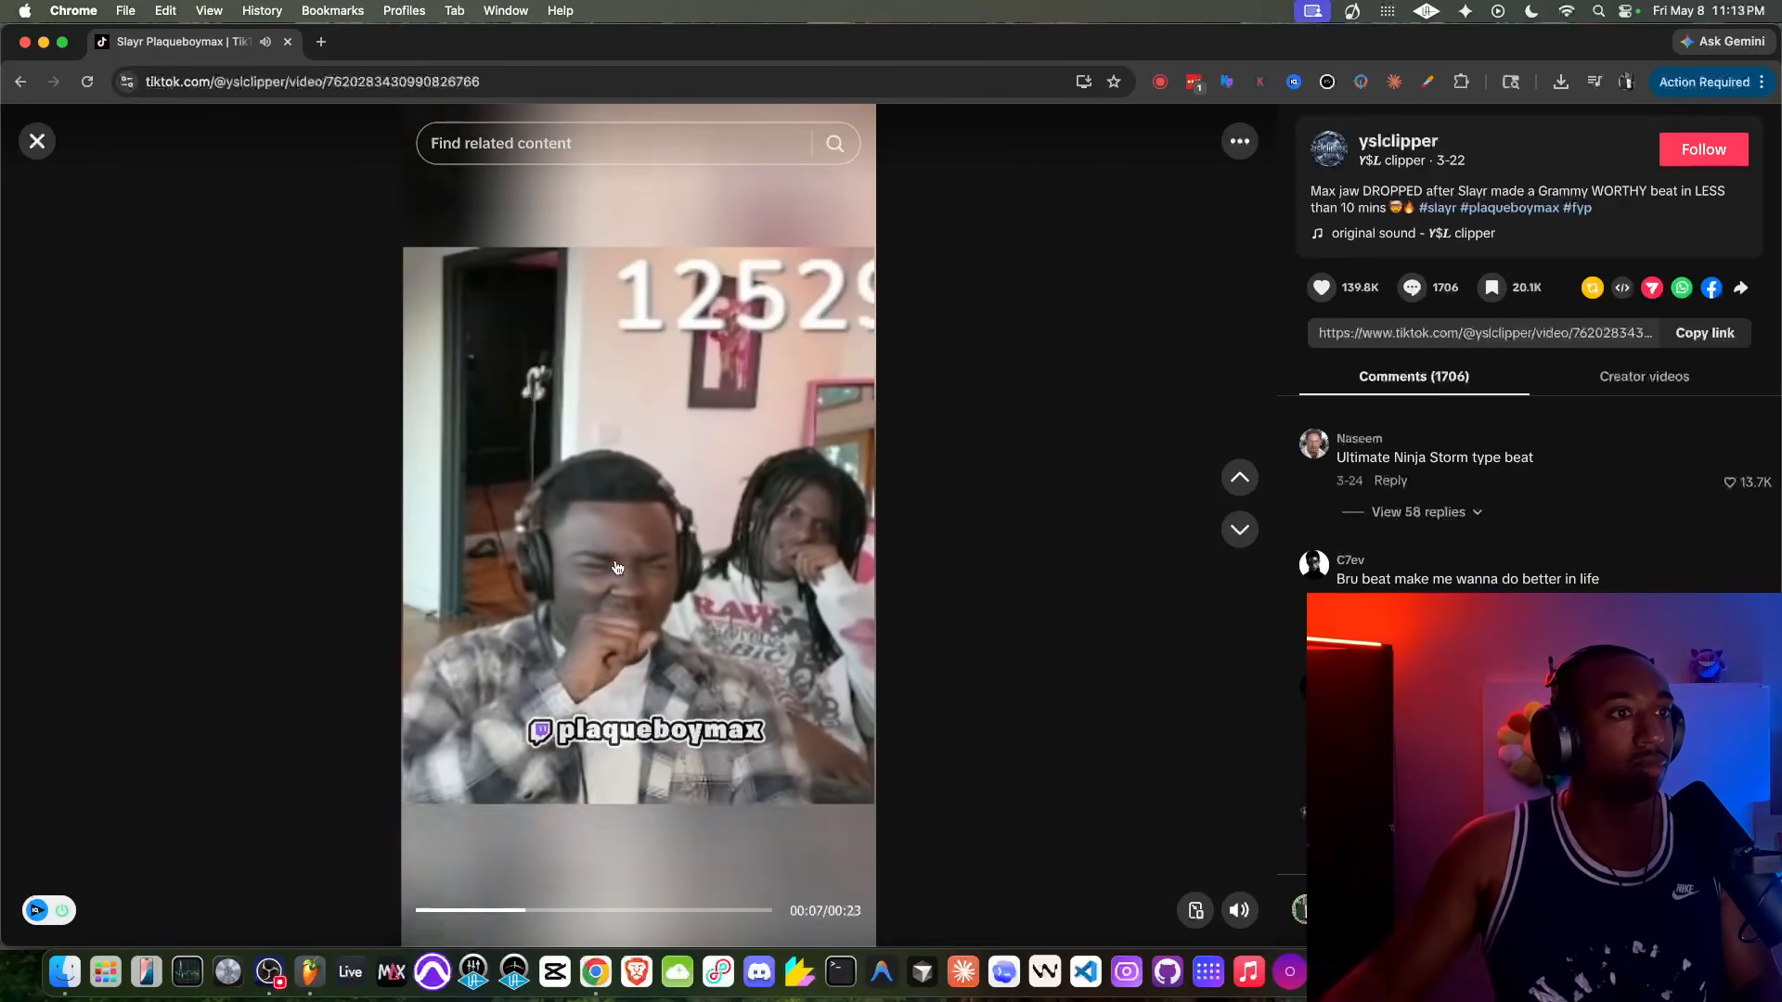
Step: Pause the TikTok beat clip, switch to FL Studio, and open the Omnisphere channel's piano roll in place of Serum 2
left_click(618, 568)
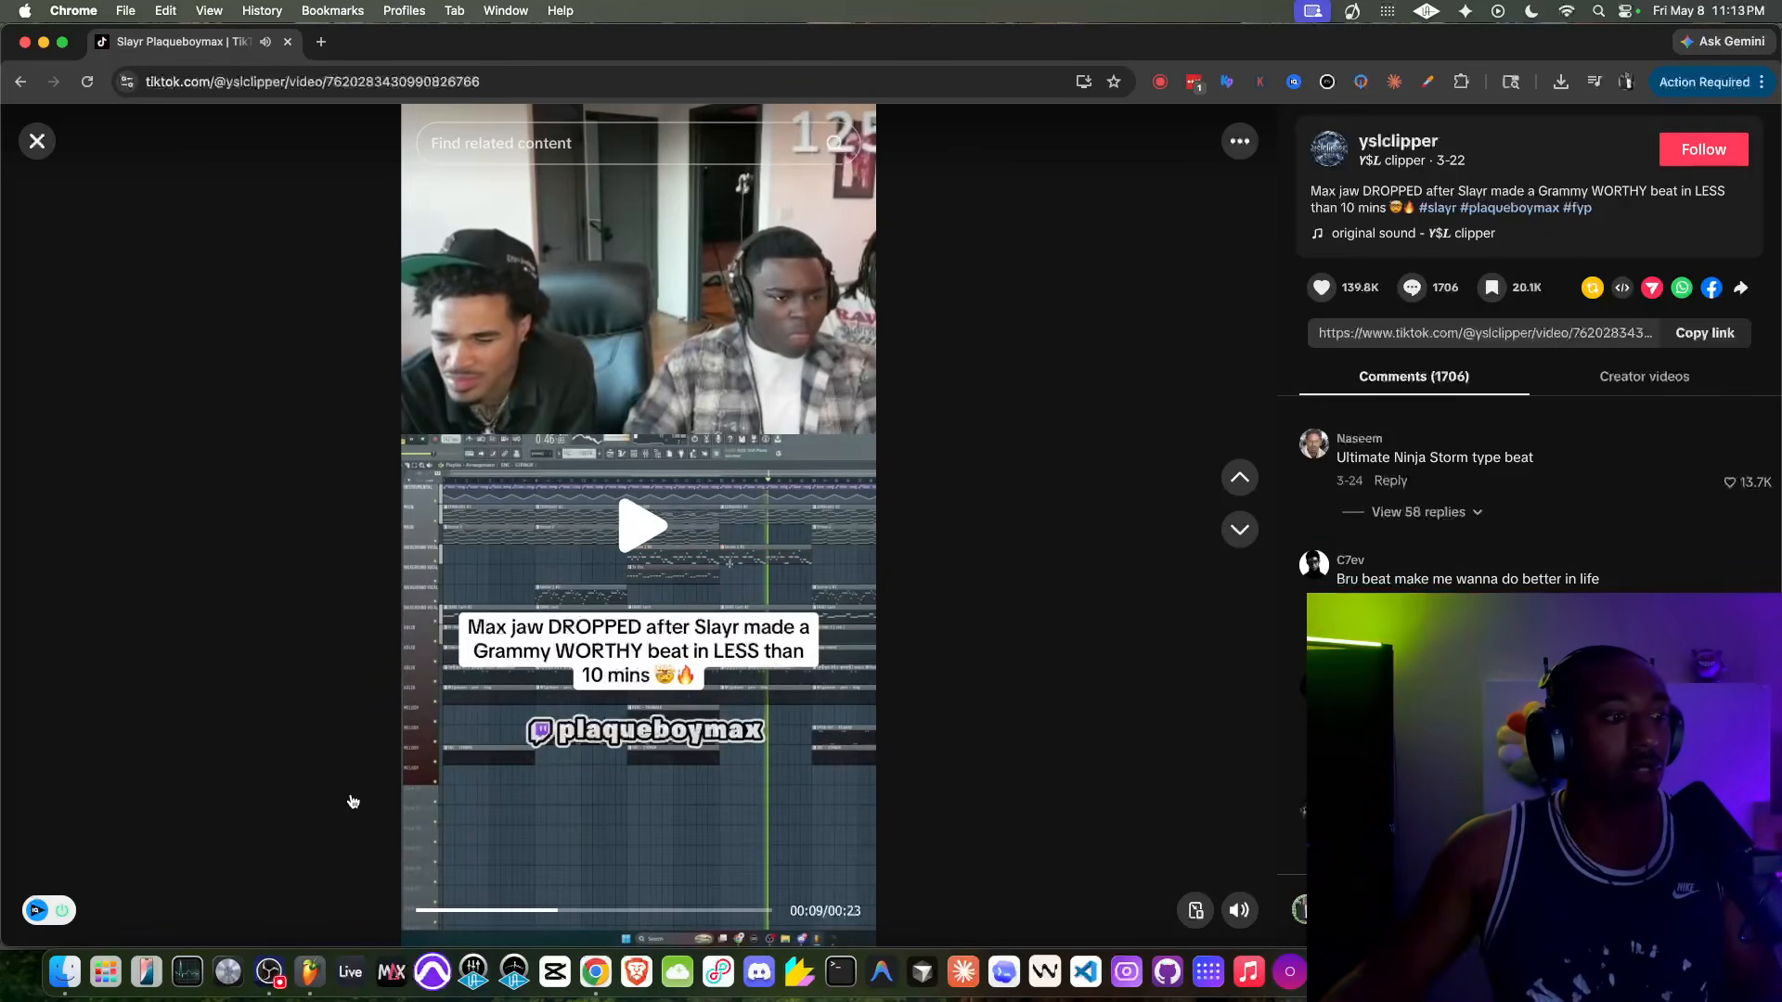
left_click(310, 972)
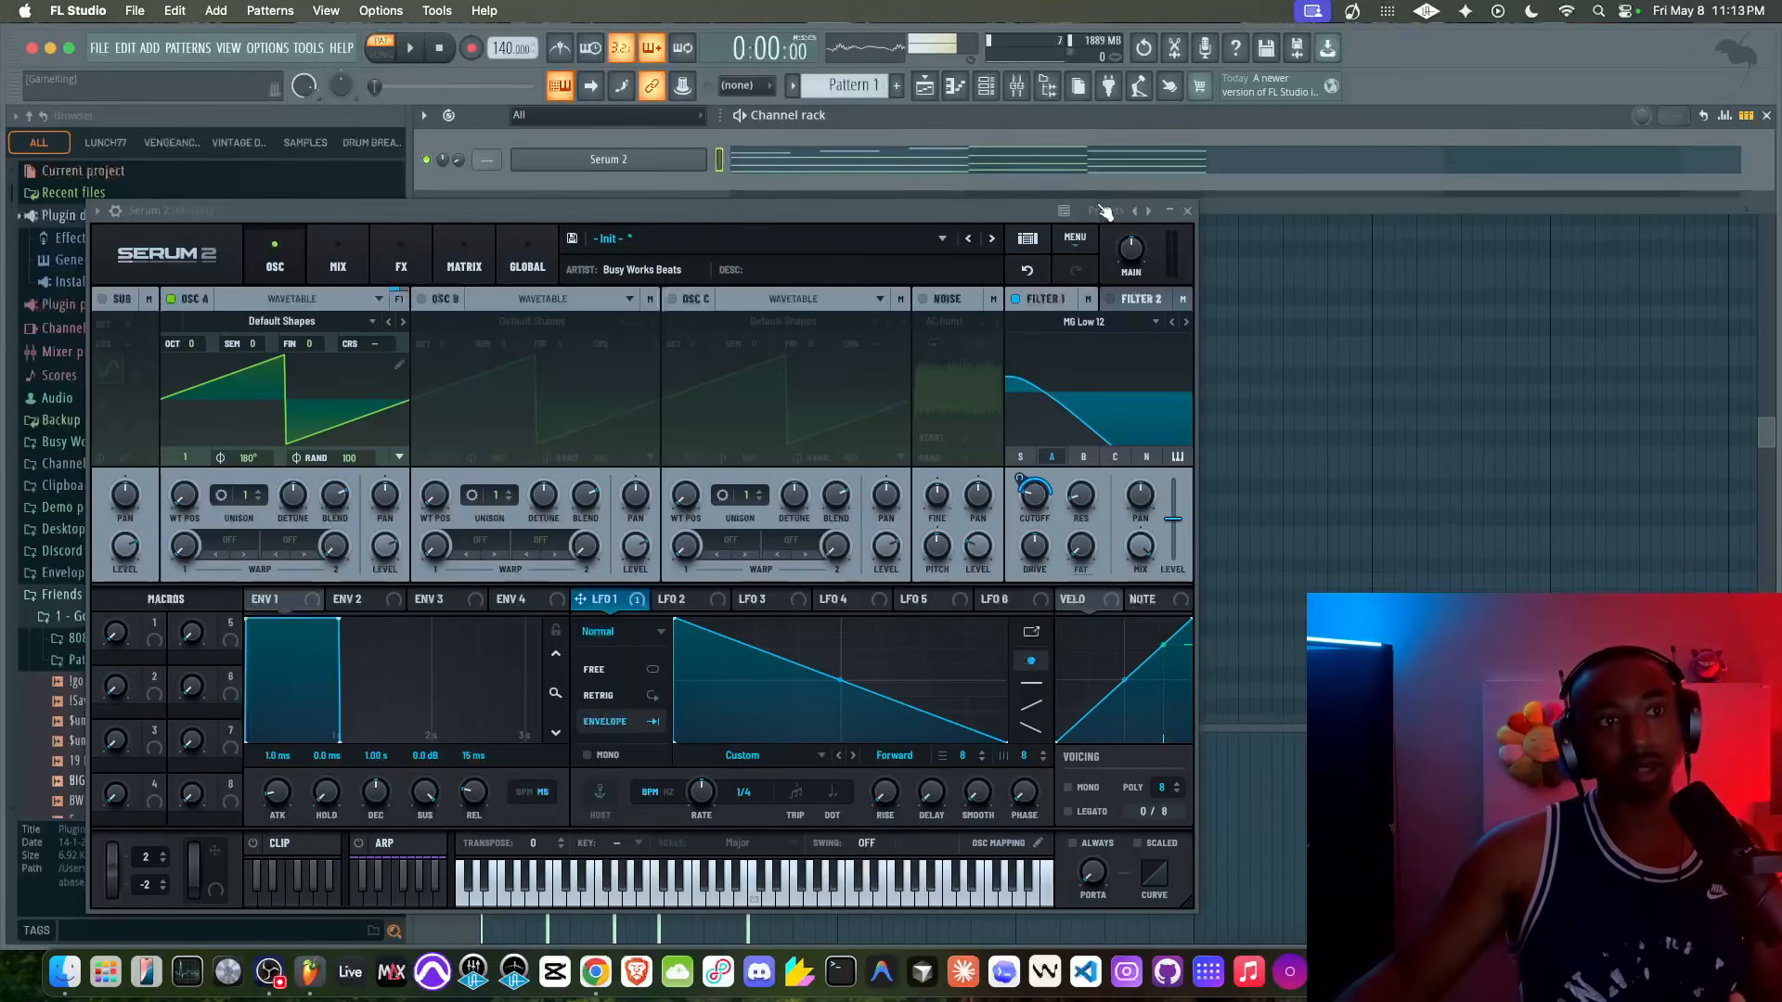
left_click(1187, 211)
left_click(620, 200)
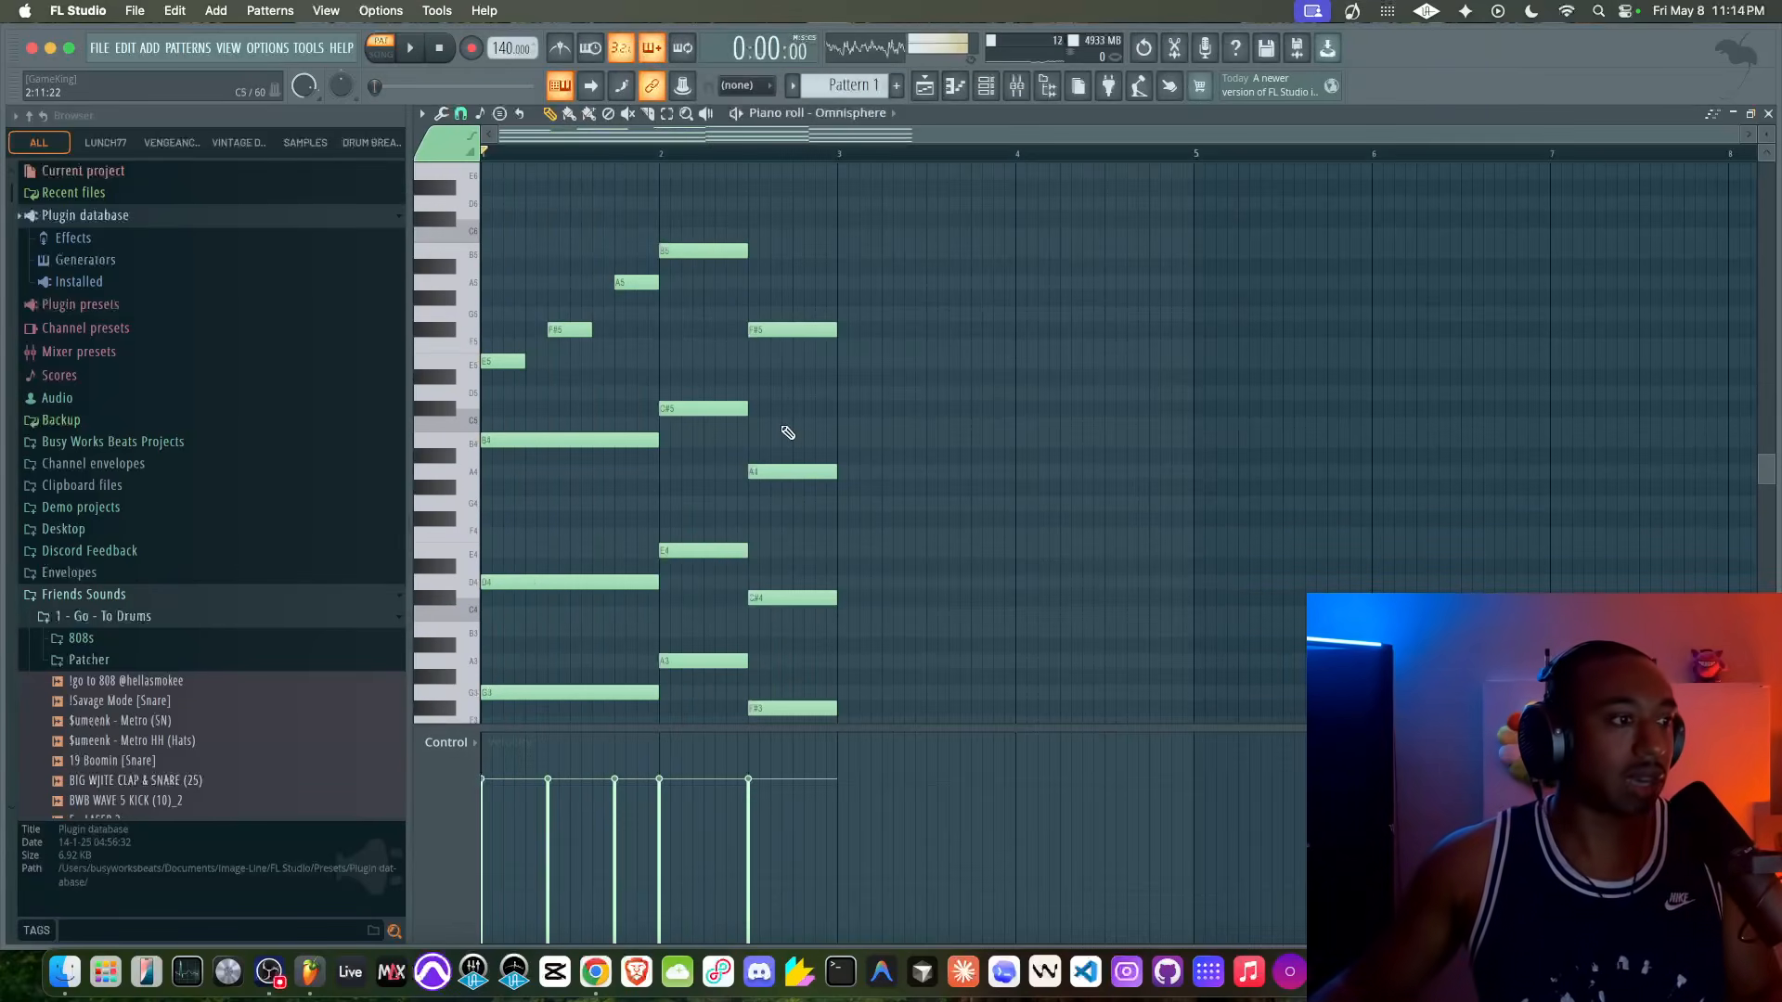
Step: Draw a half-bar four-note chord of E3, G3, B3 and D4 starting at bar 4
scroll(784, 482, "down", 3)
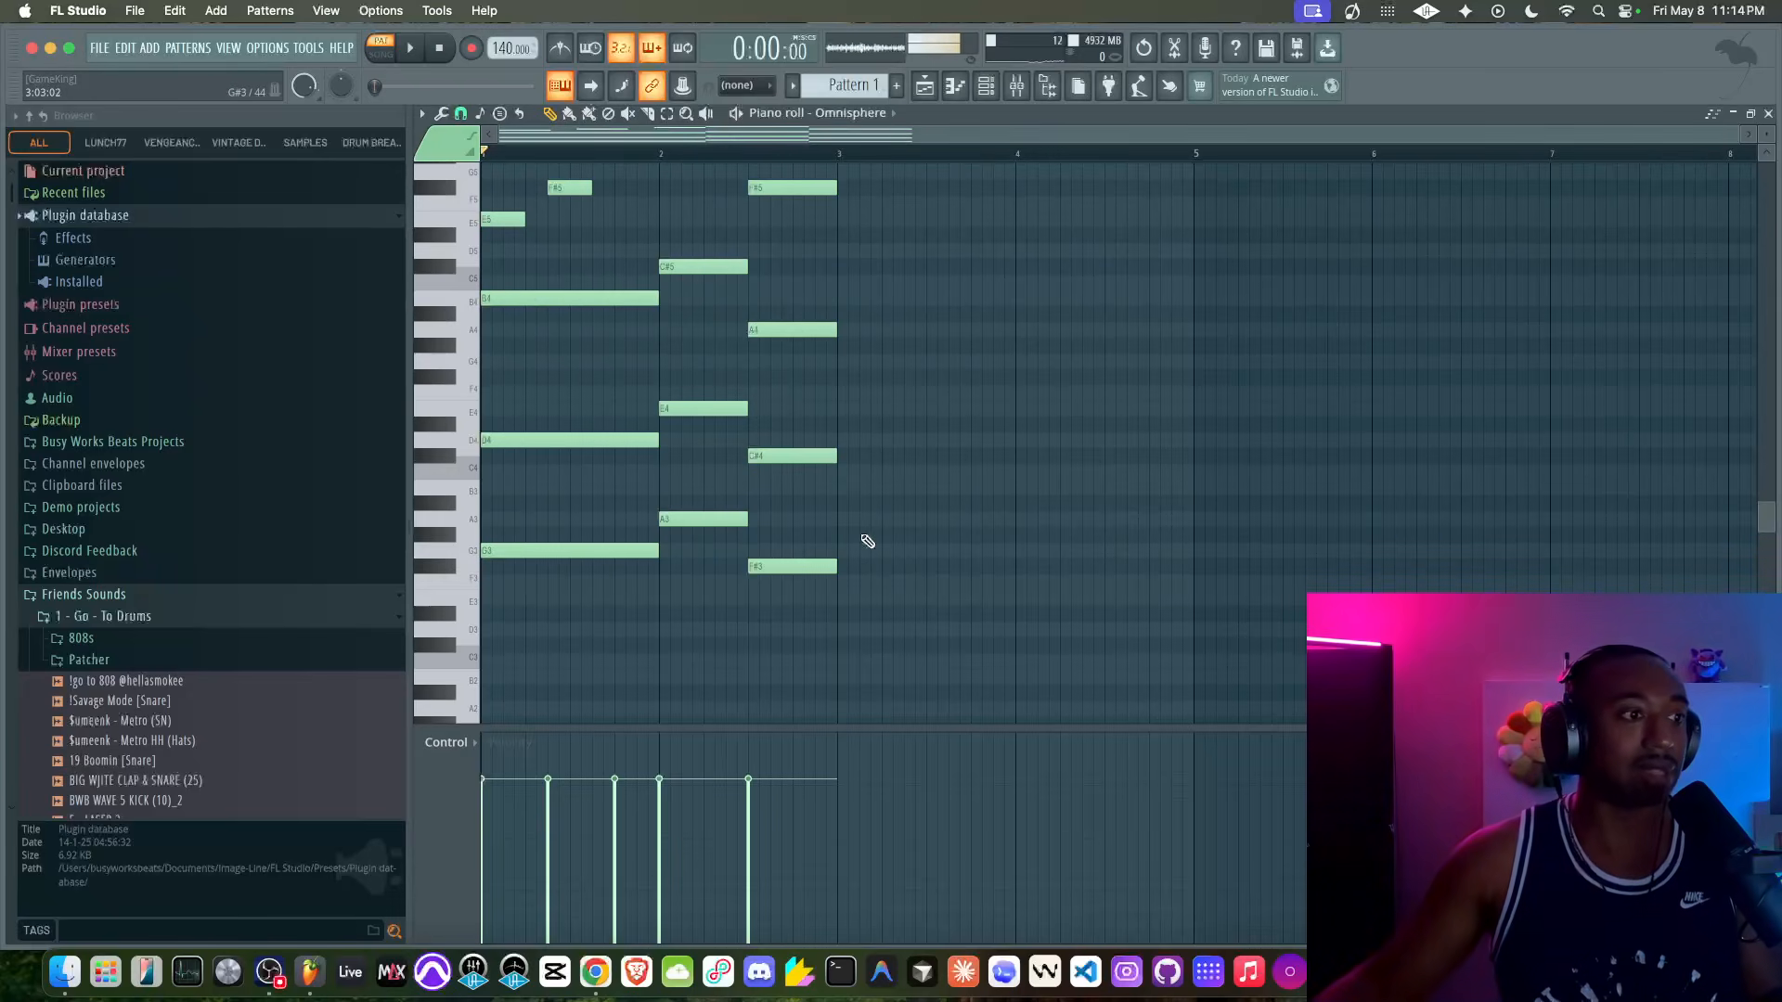
scroll(869, 516, "right", 8)
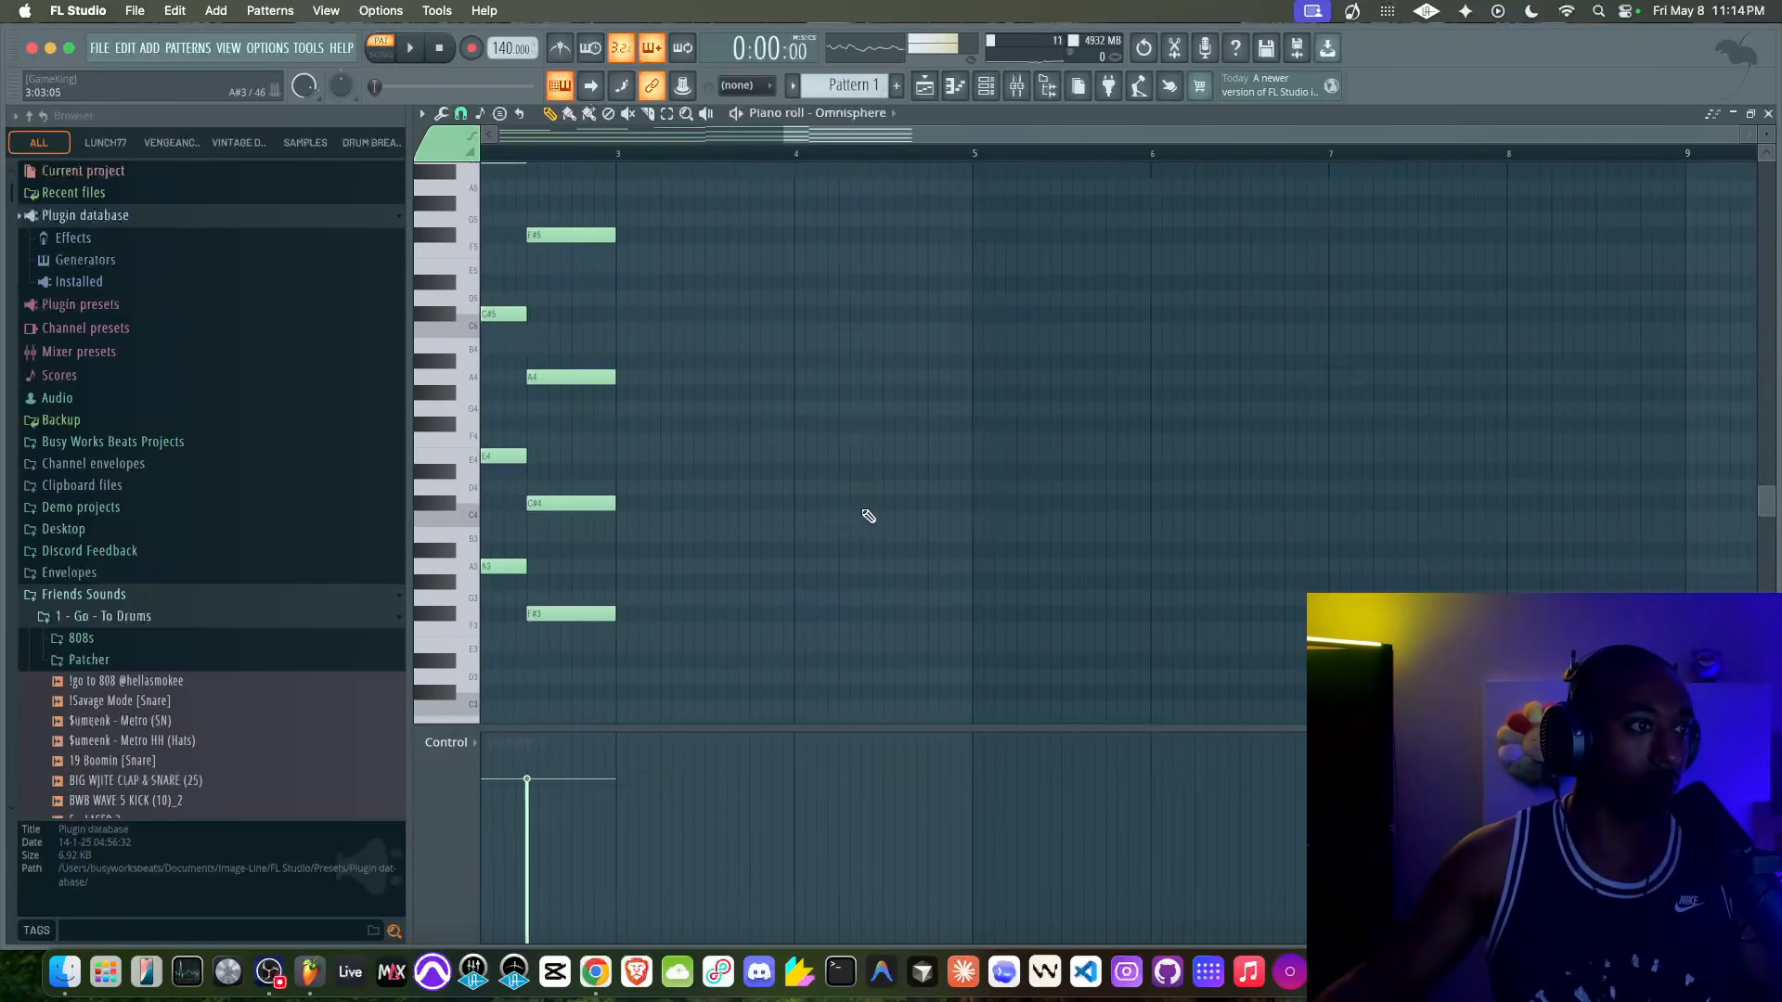
left_click(492, 599)
scroll(527, 603, "left", 3)
left_click_drag(637, 597, 791, 595)
left_click(791, 595, "super")
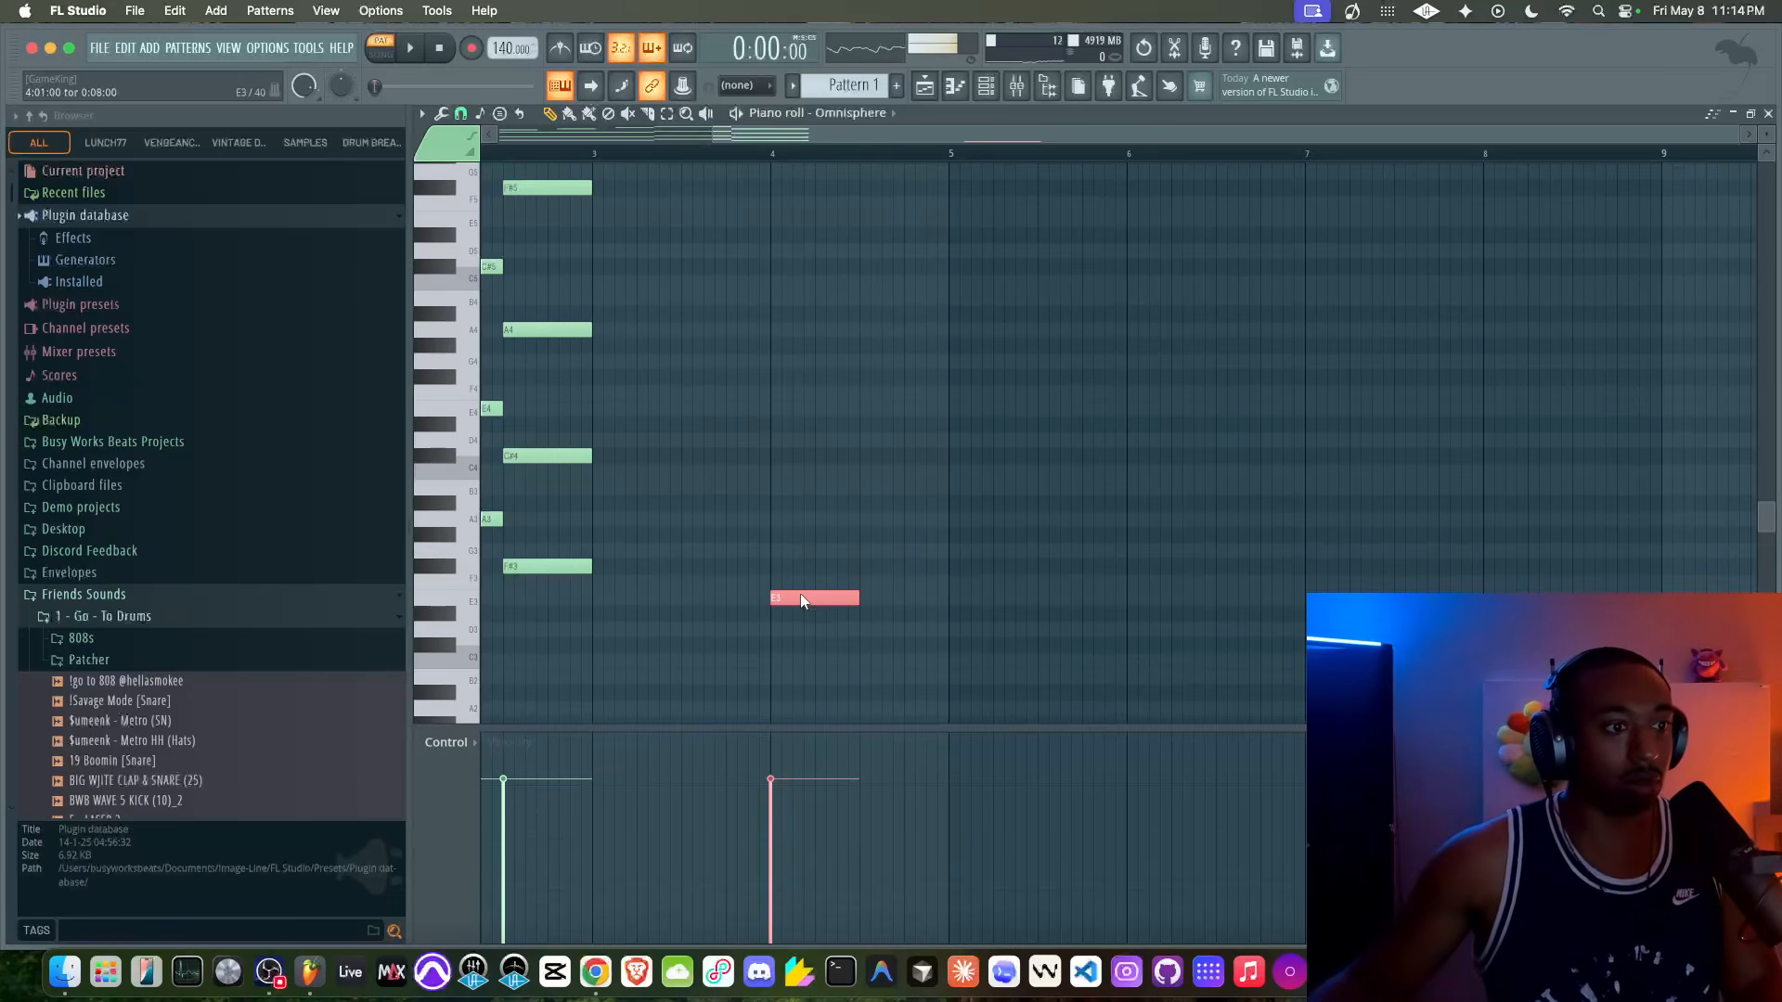
left_click(772, 552)
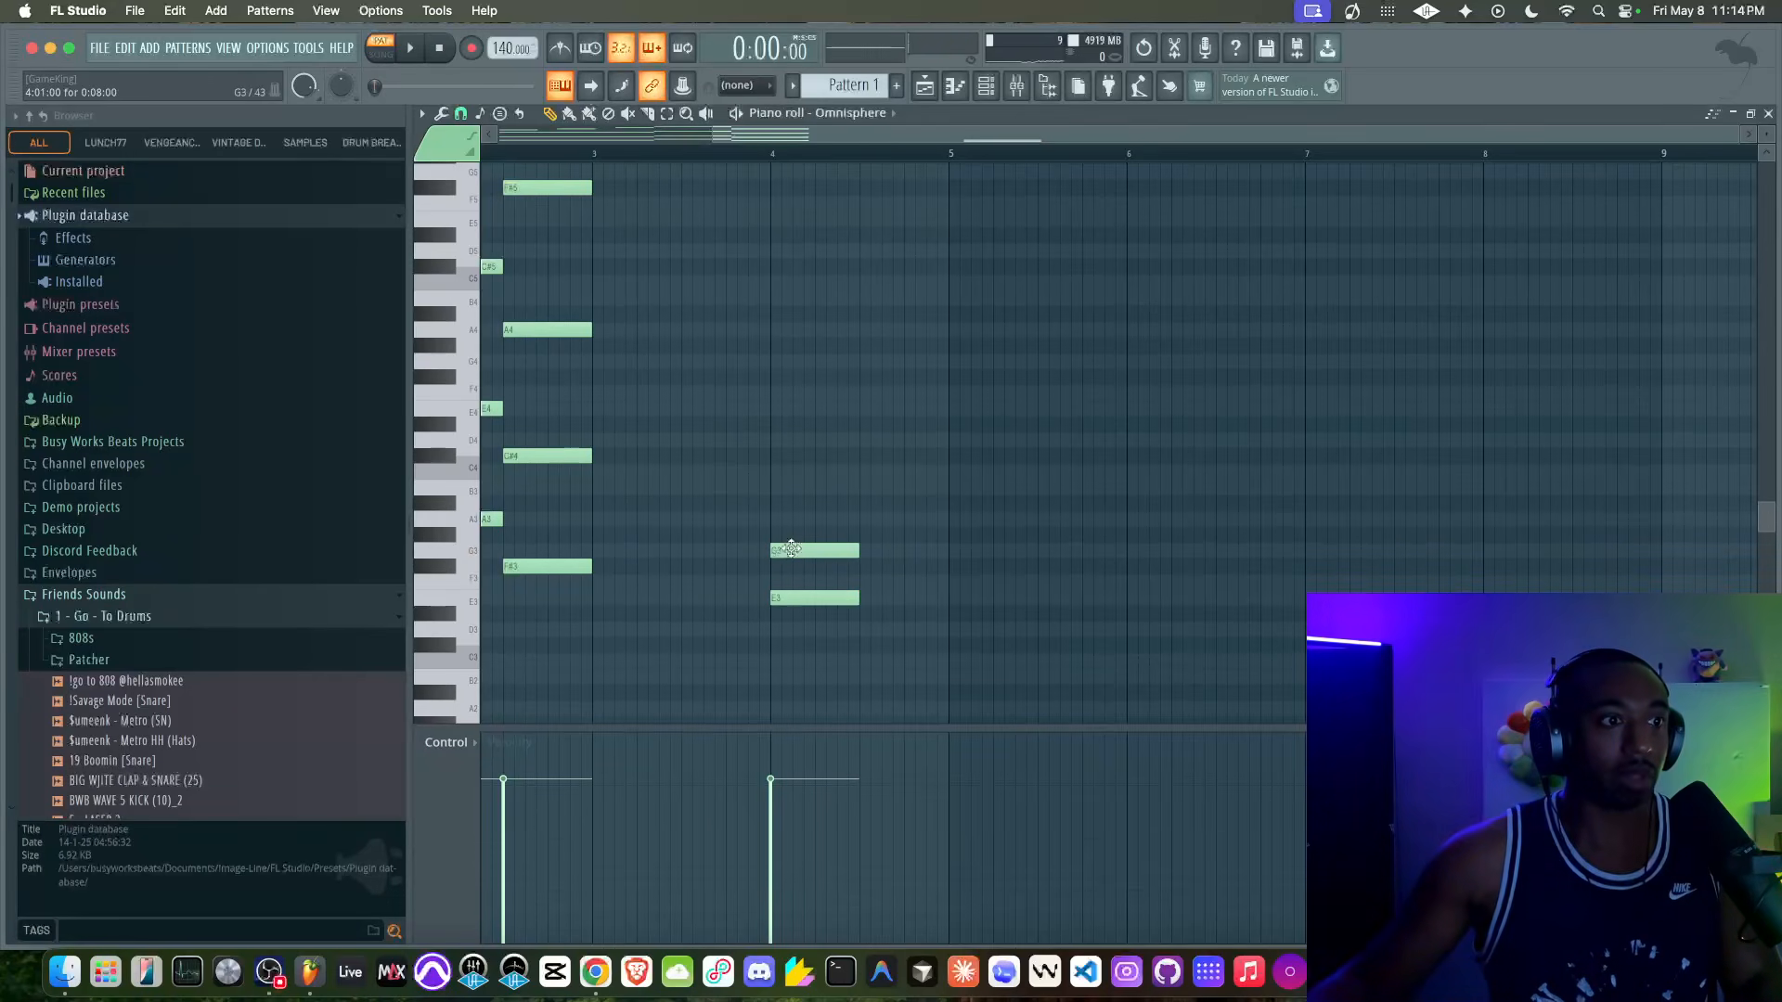
left_click(772, 489)
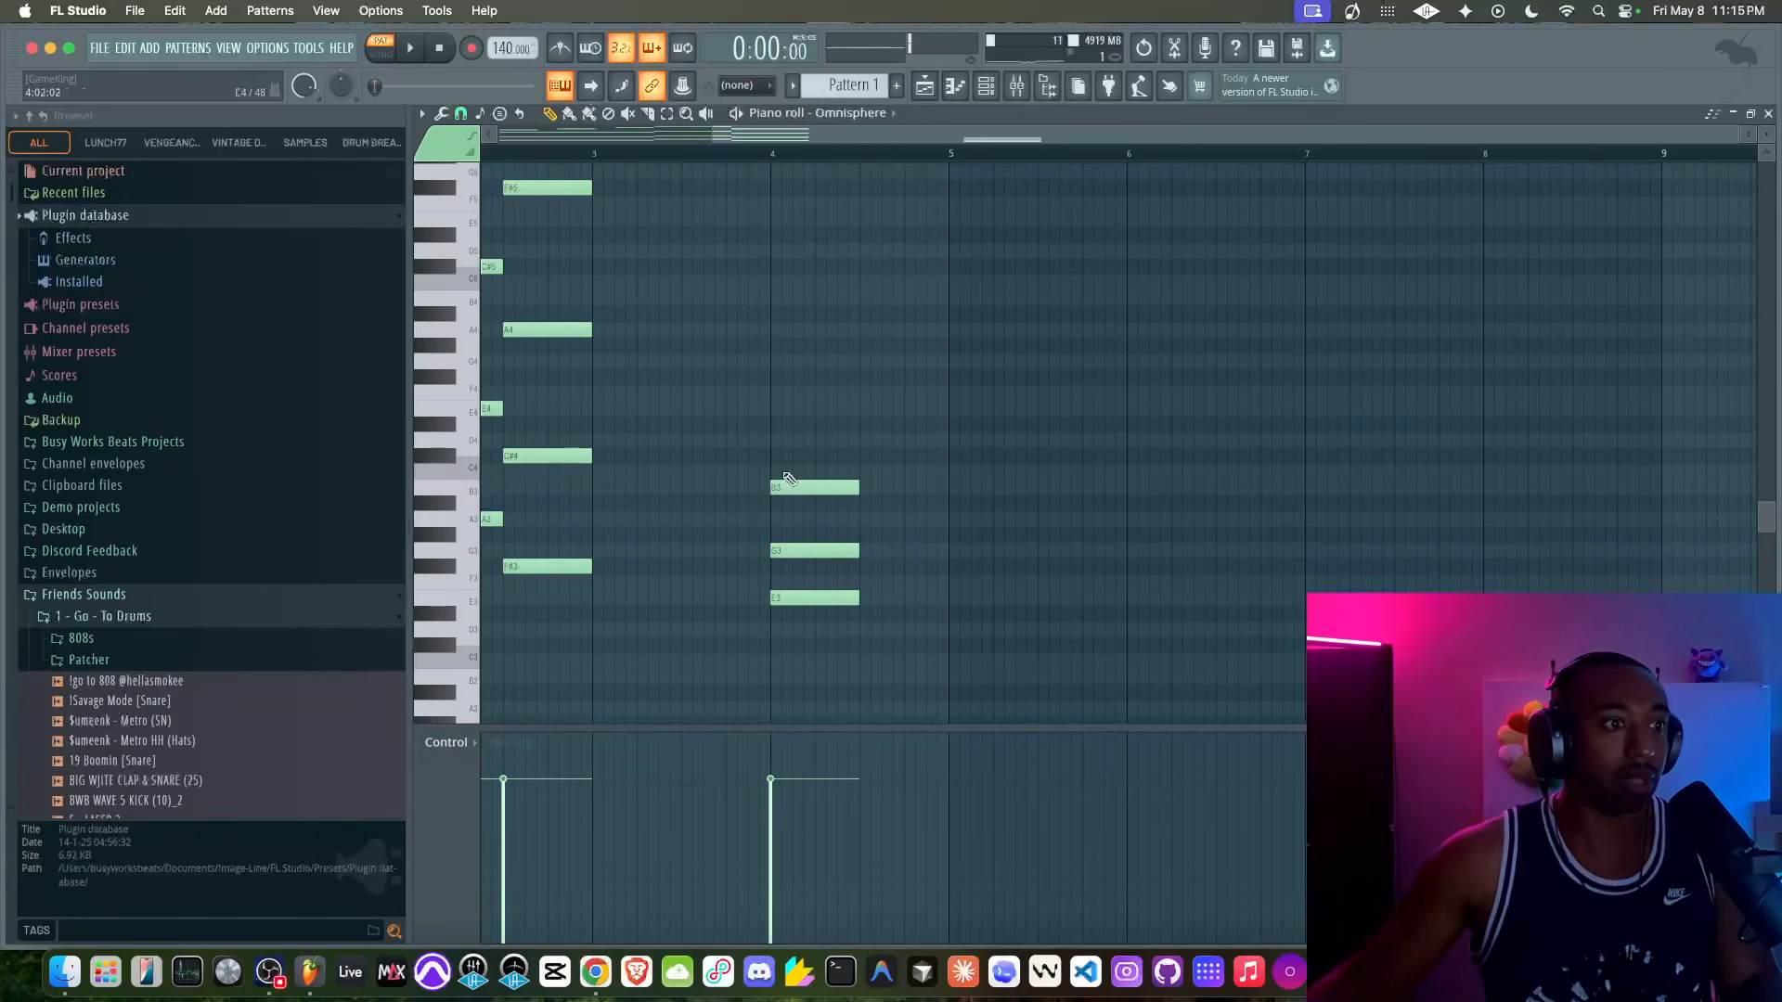
left_click(772, 439)
left_click_drag(807, 418, 816, 640, "super")
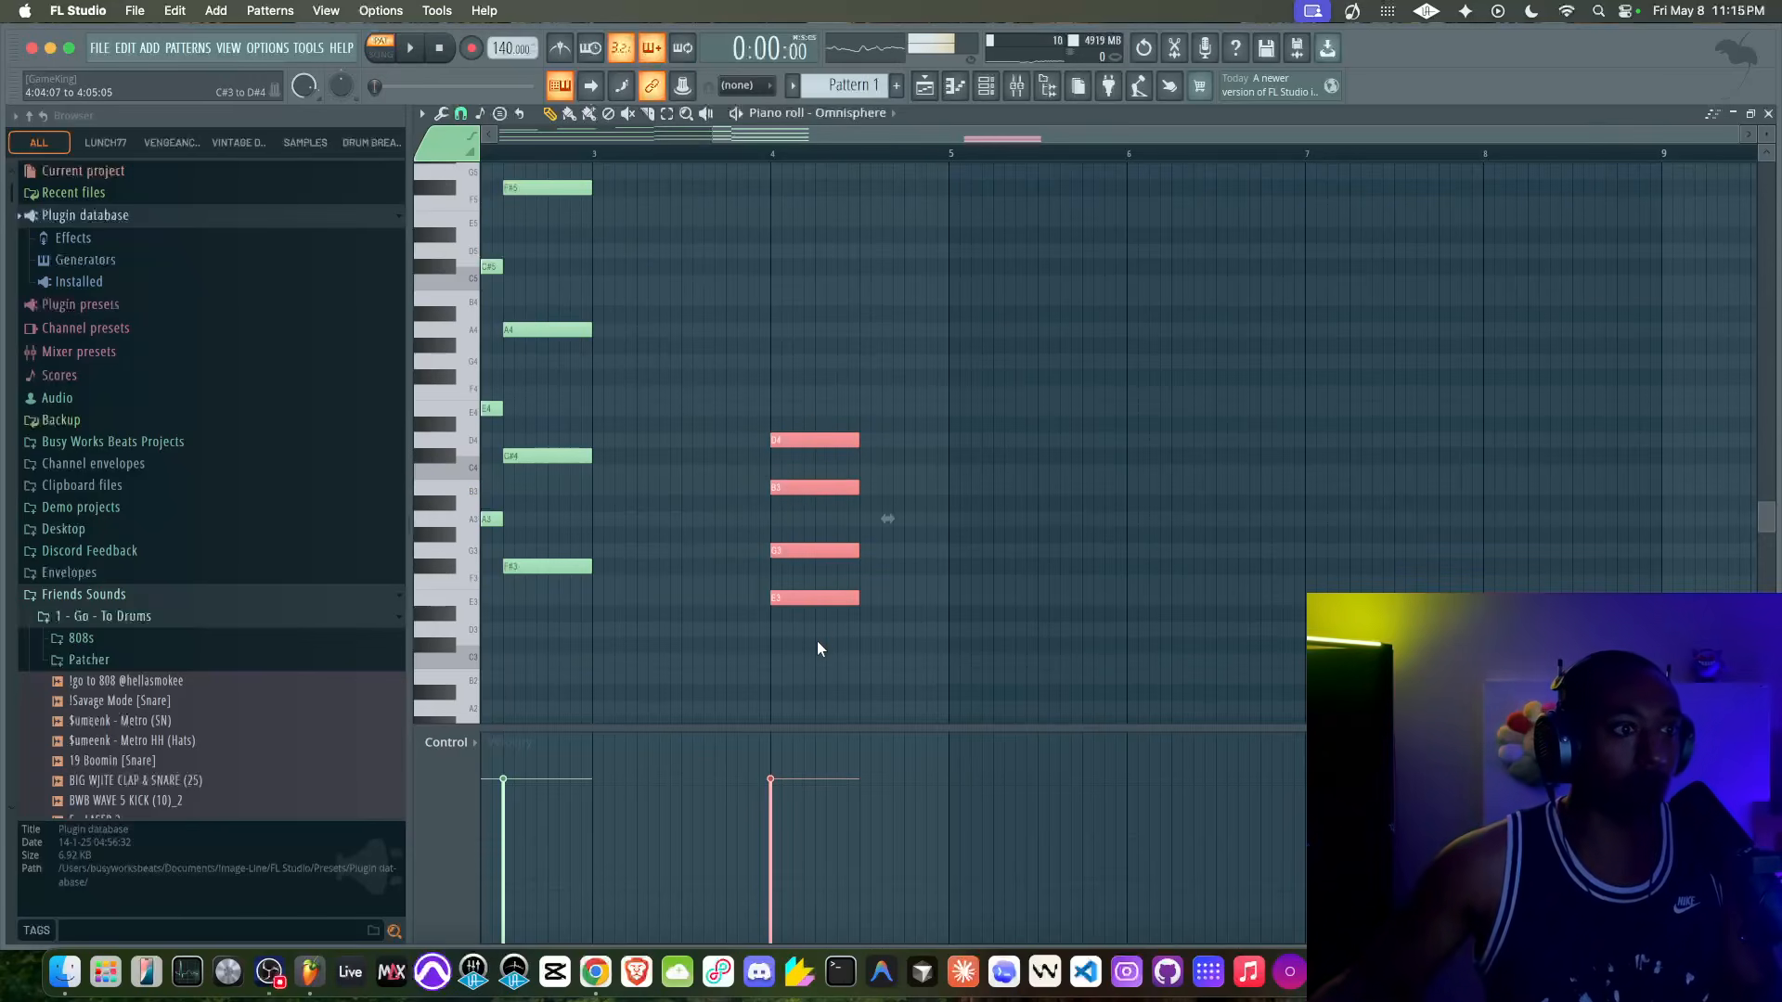
right_click(819, 655)
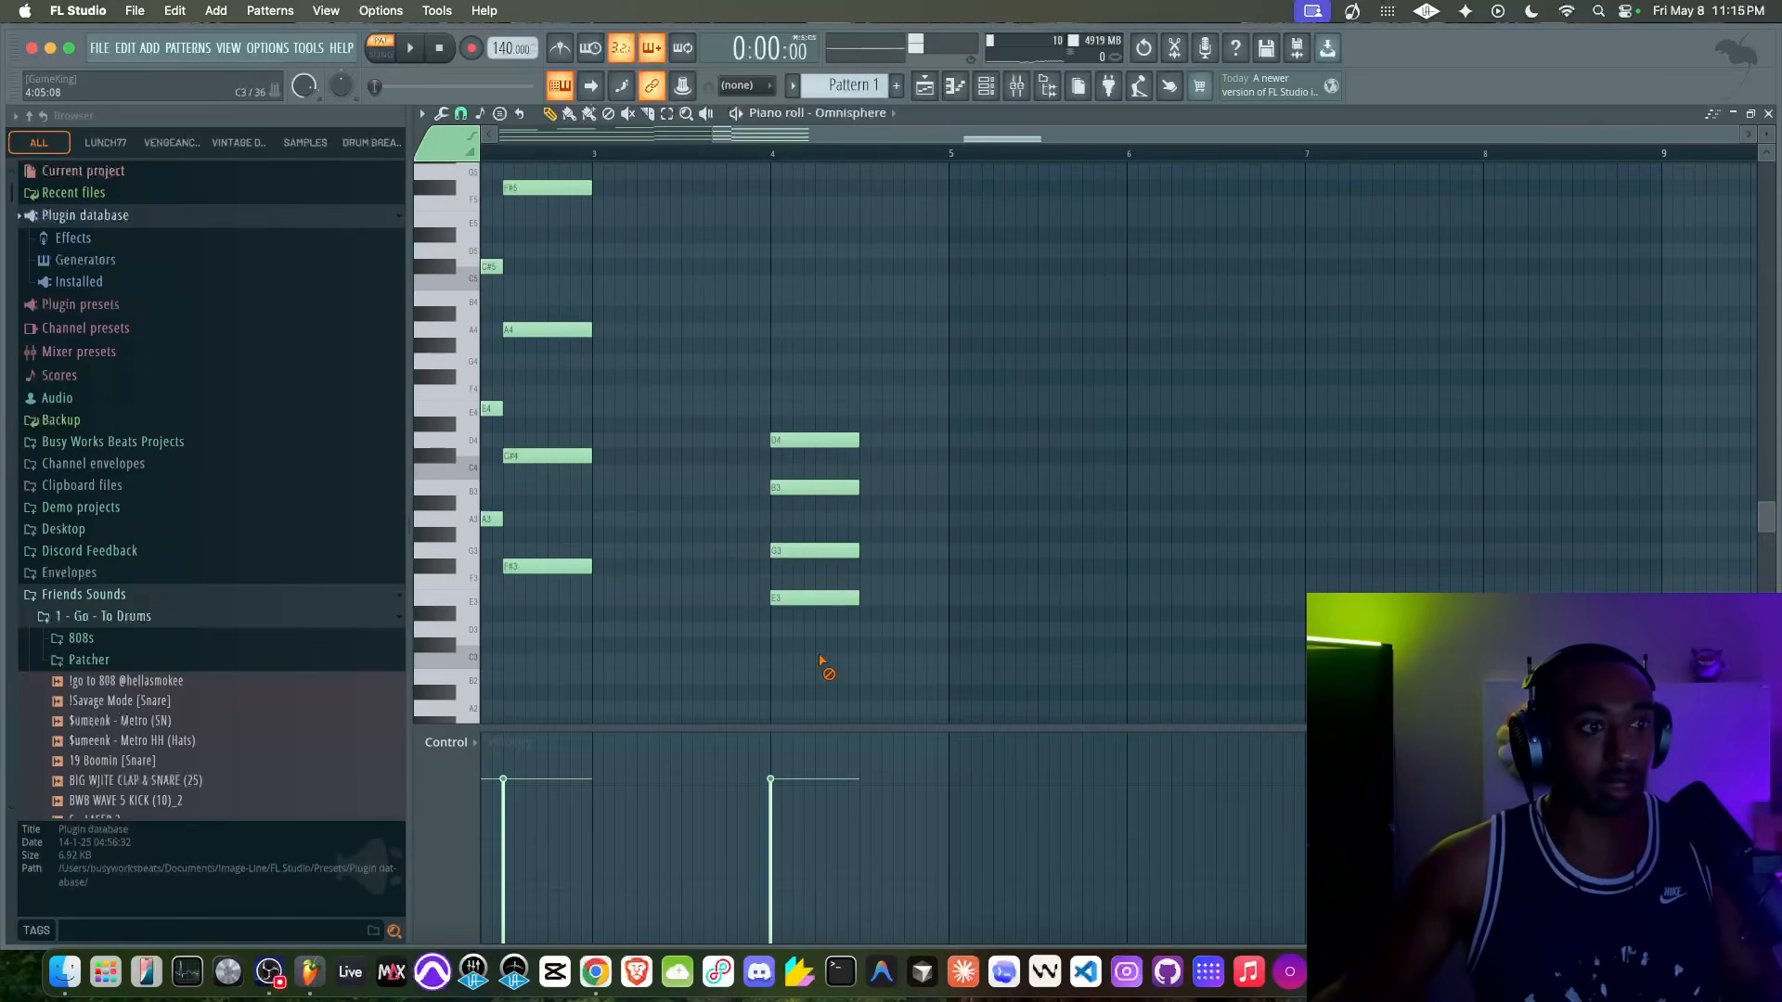
left_click(831, 603)
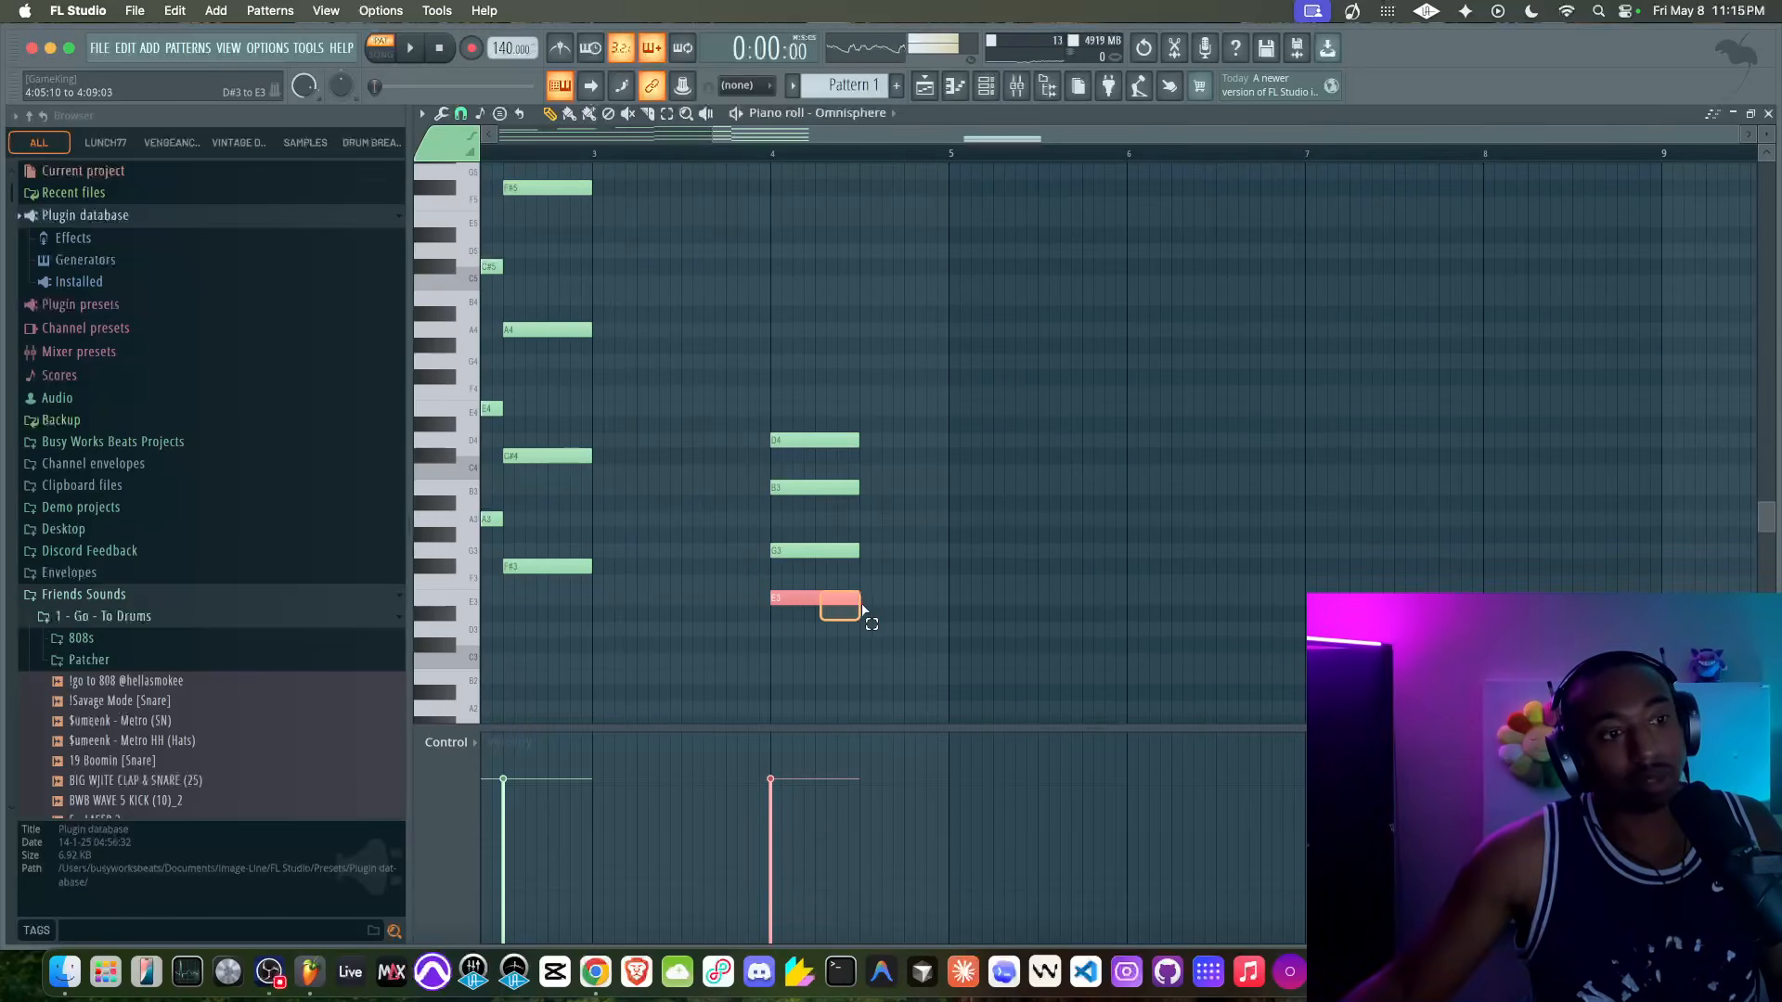
key("ctrl+Up")
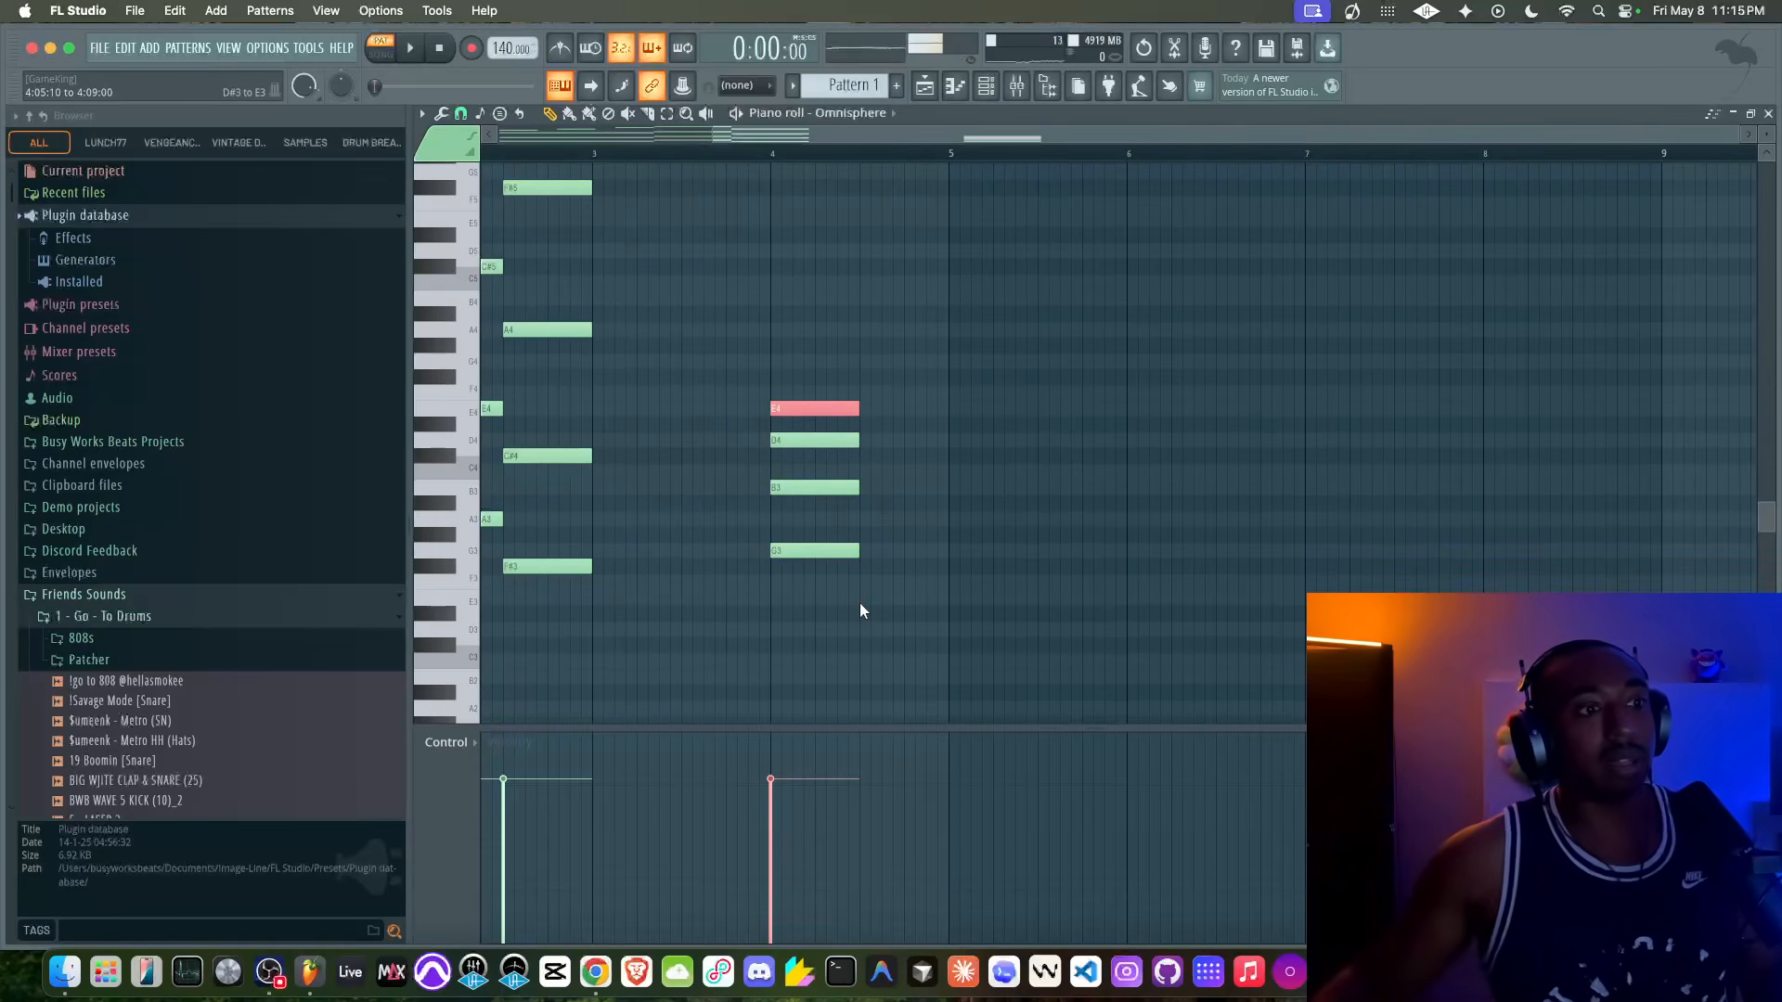
left_click(826, 489, "shift")
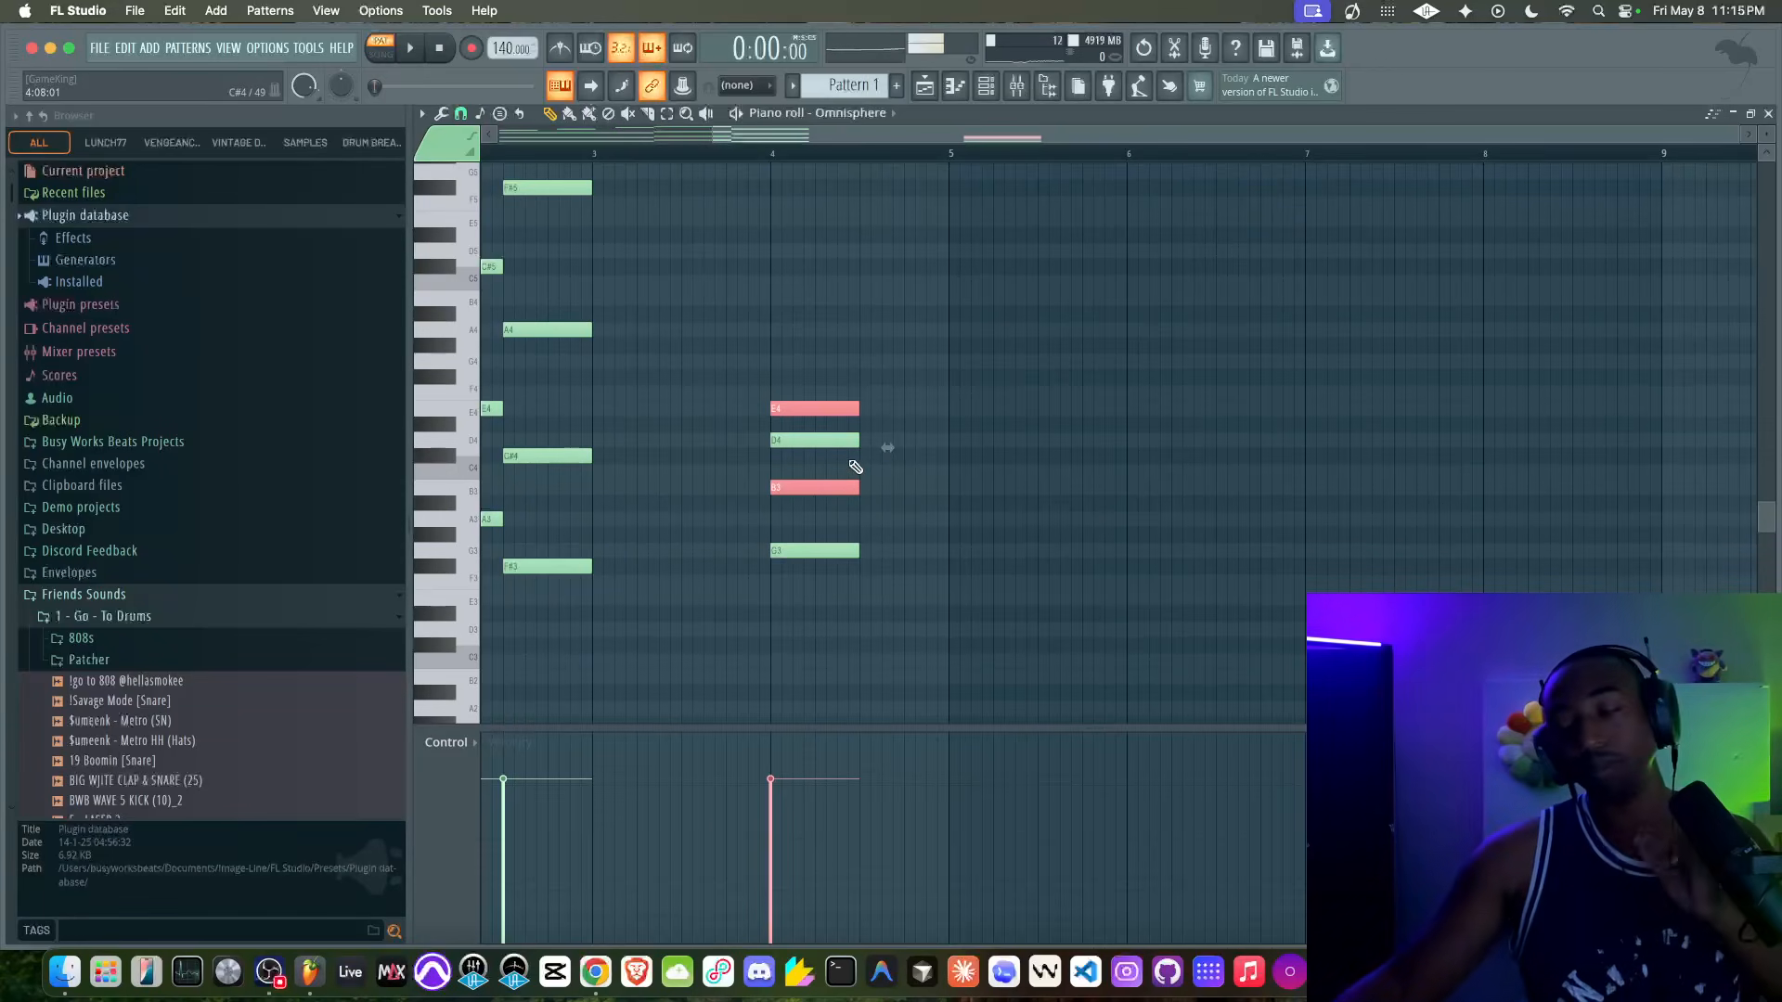
left_click(833, 399)
key("ctrl+Down")
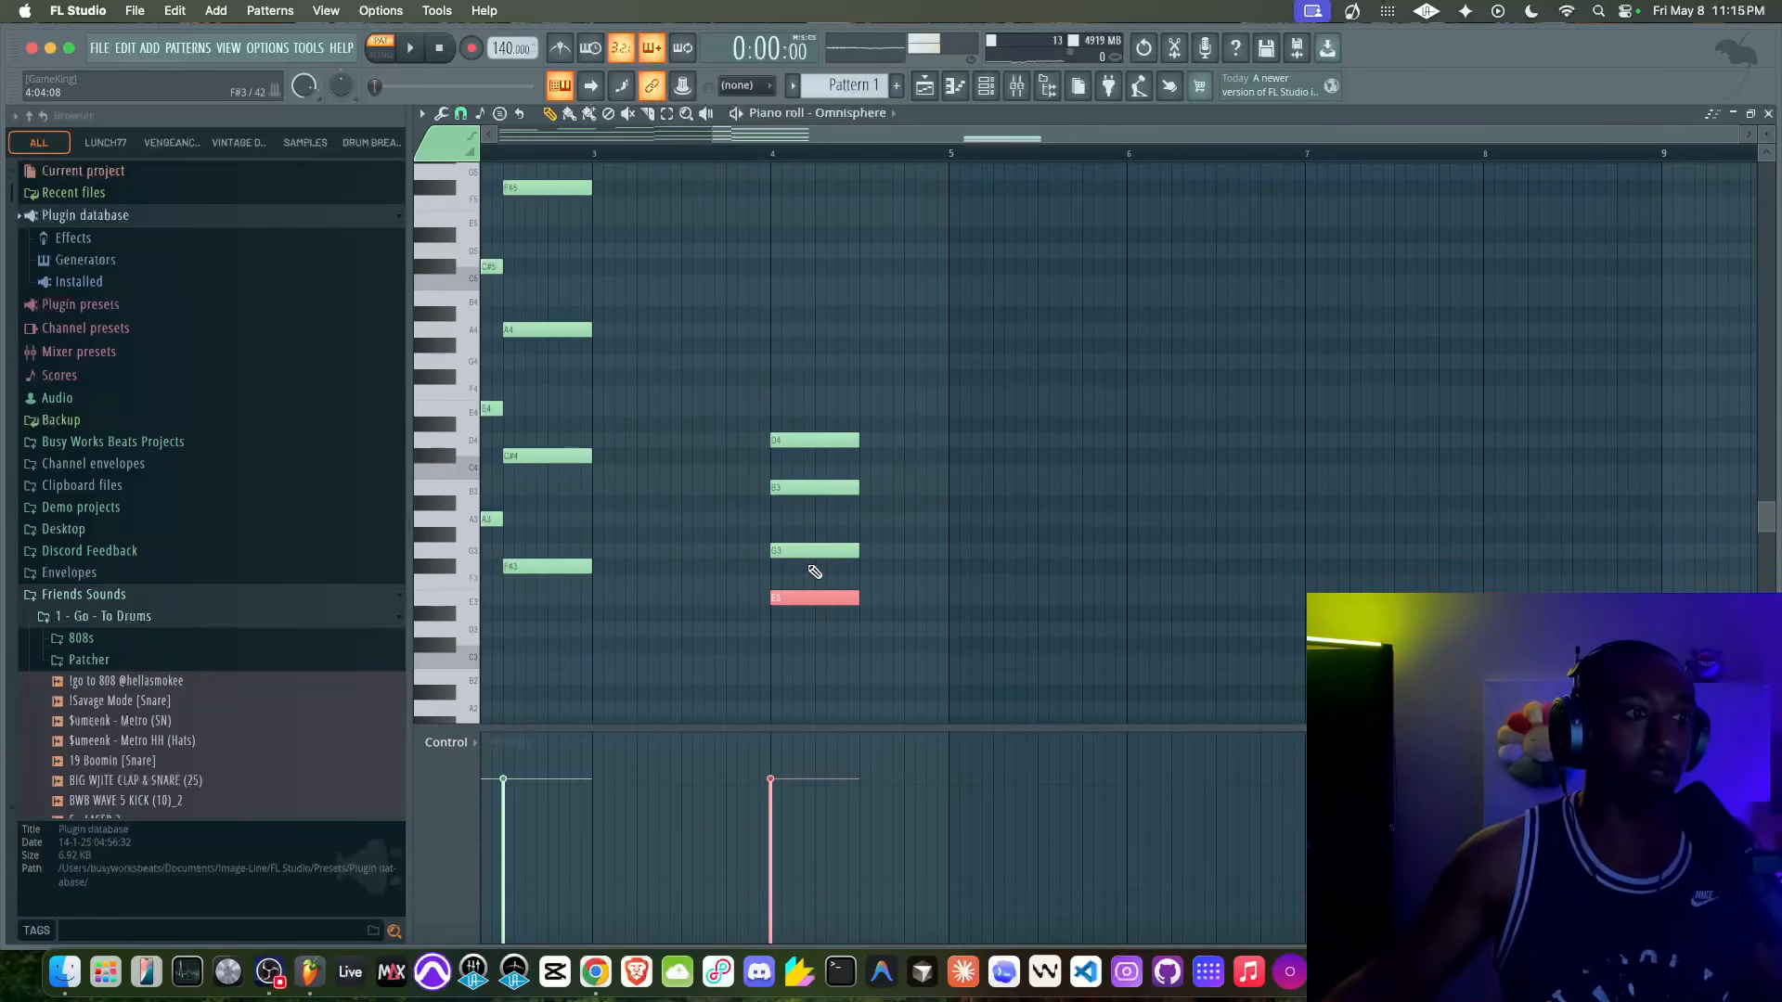
left_click(806, 488, "ctrl")
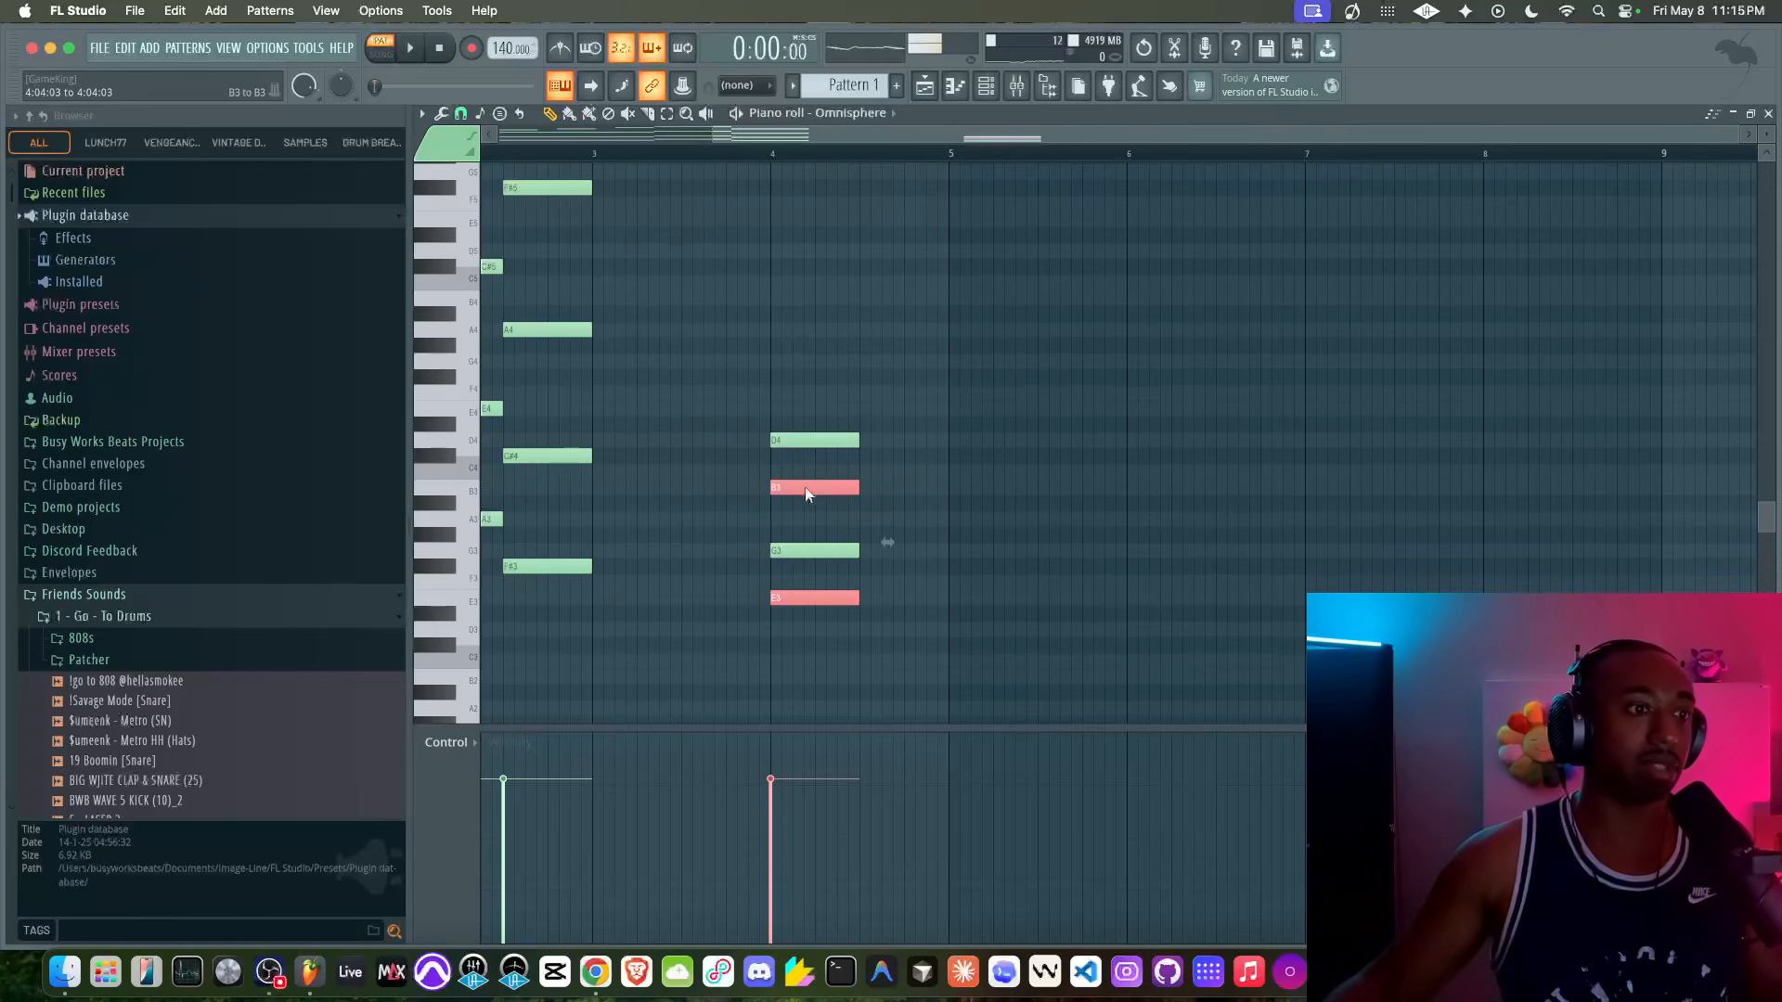
Step: Revoice the bar 4 chord by raising E3 two octaves to E5 and B3 one octave to B4, and set the playhead to bar 4
left_click(813, 598)
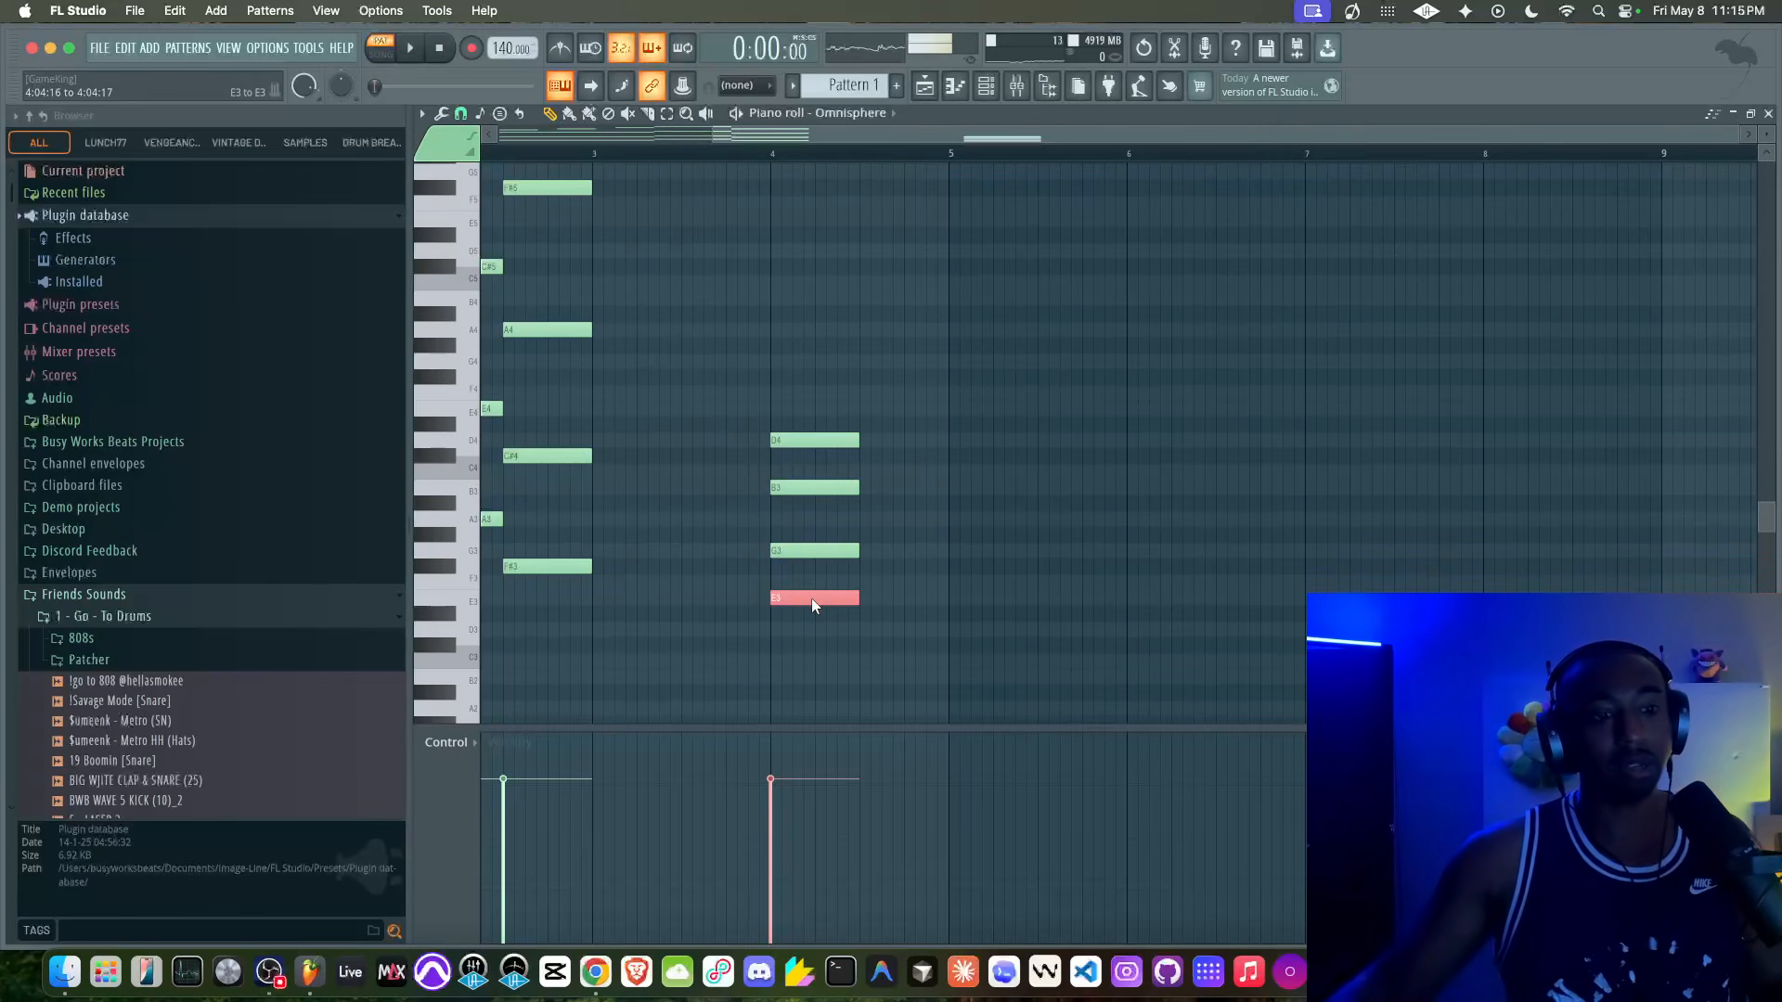
key("ctrl+Up")
left_click(793, 487, "ctrl")
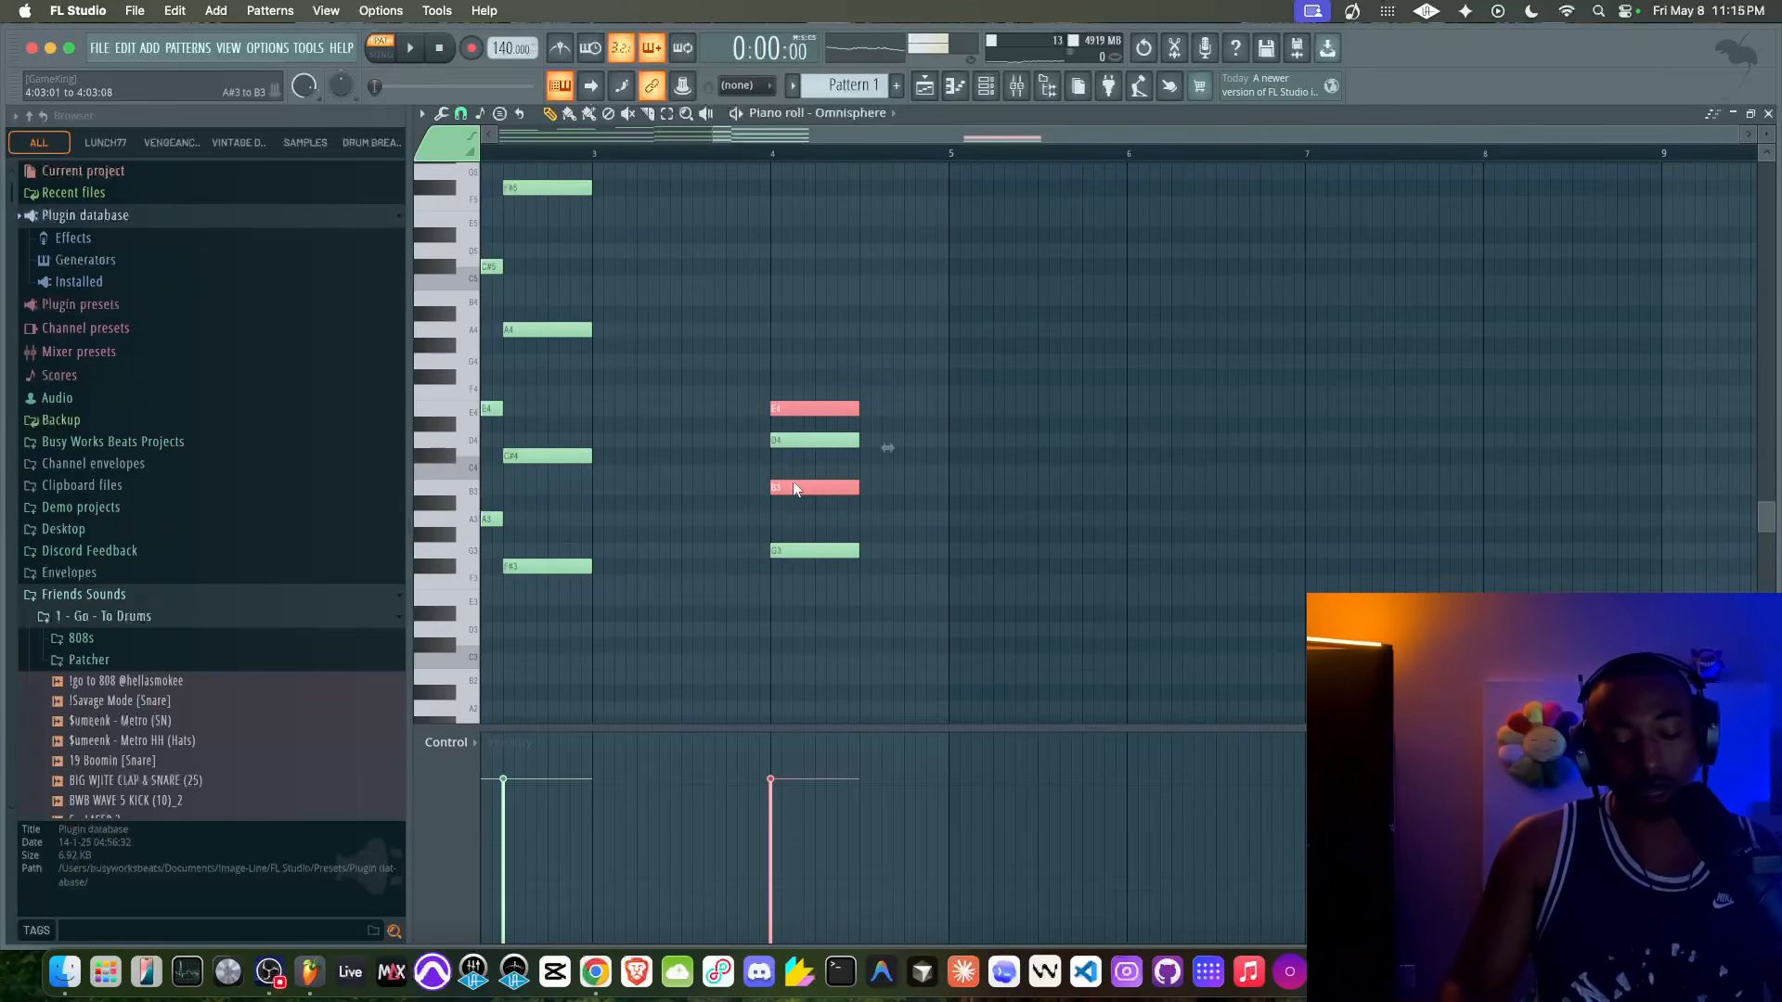
key("ctrl+Up")
scroll(793, 486, "up", 1)
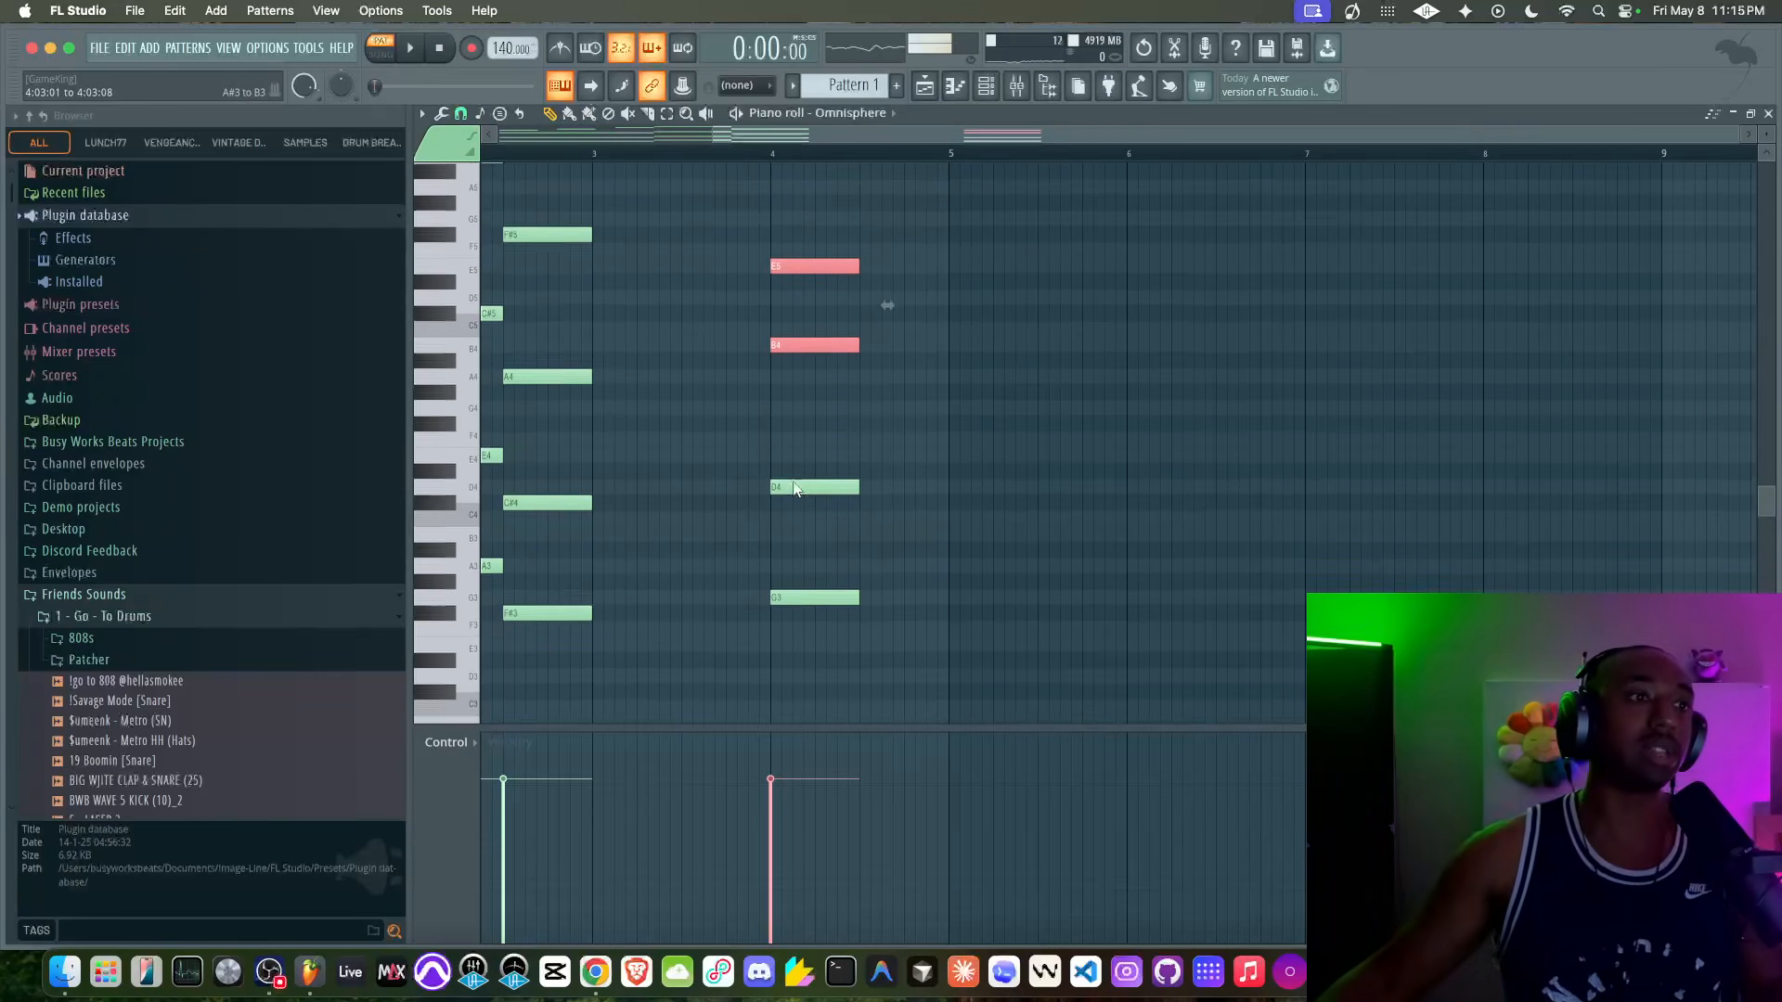
left_click(771, 151)
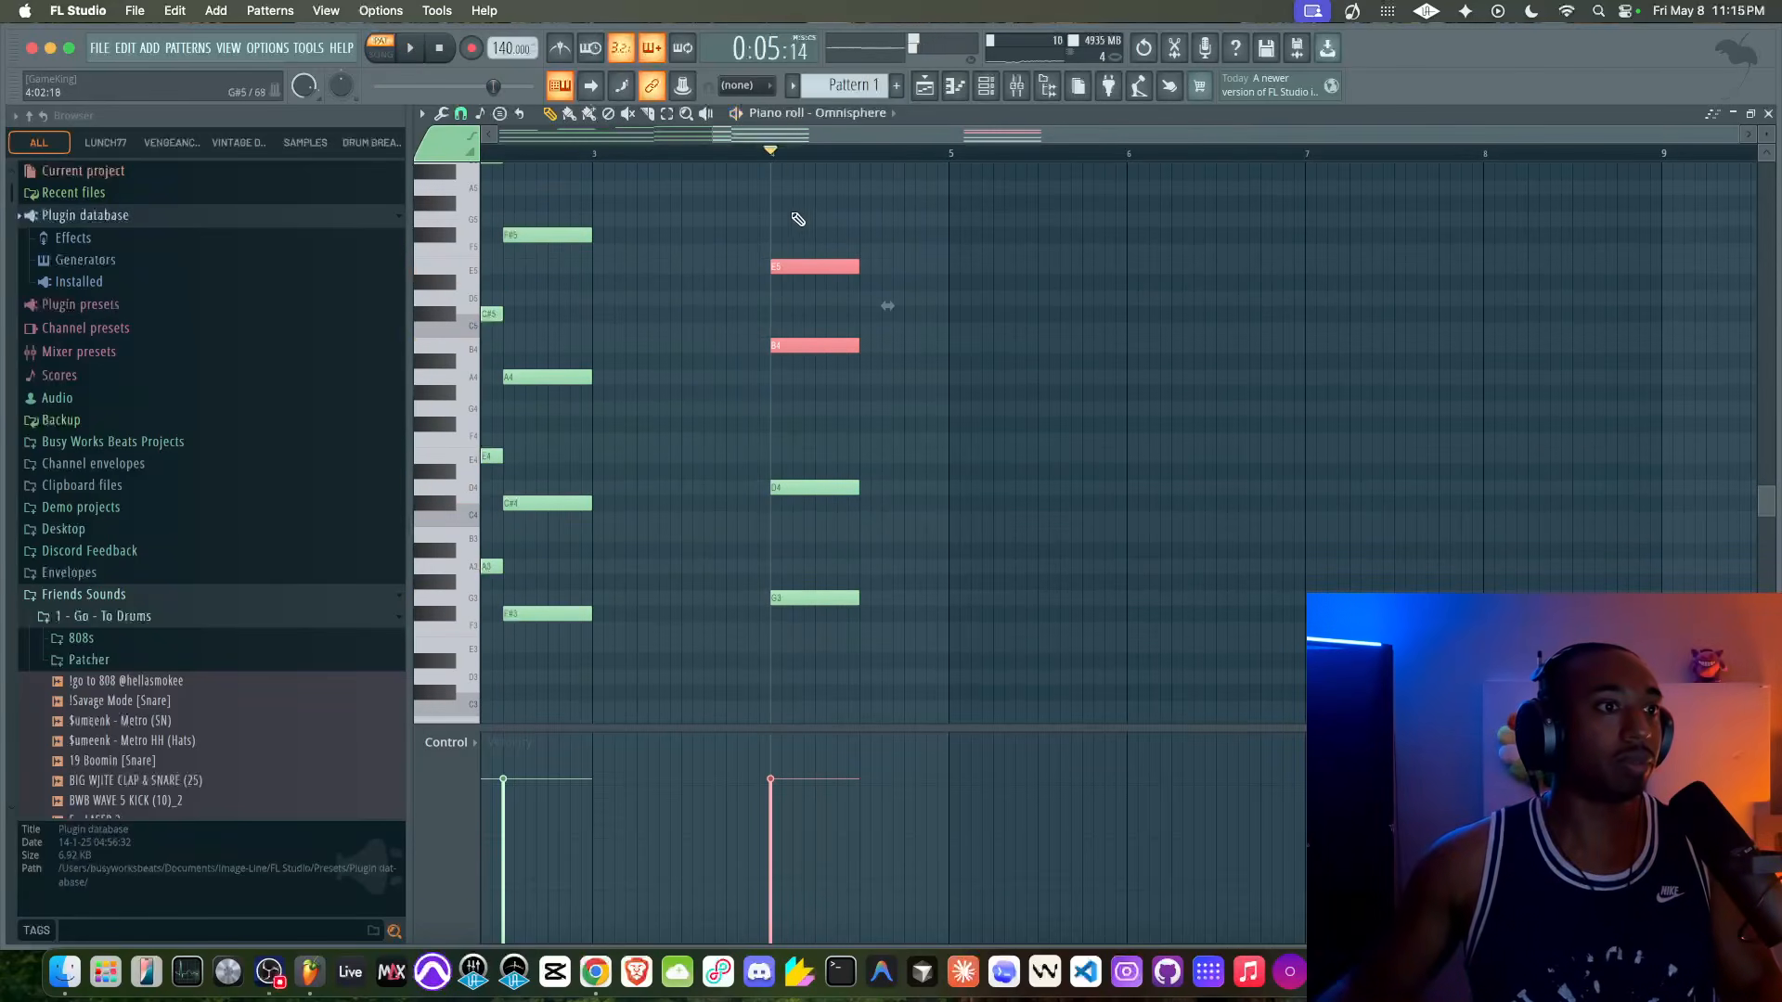
Step: Examine the original bar 1 chord, including its top E5, the B4 beneath it and the following F#5 melody note
scroll(803, 256, "left", 5)
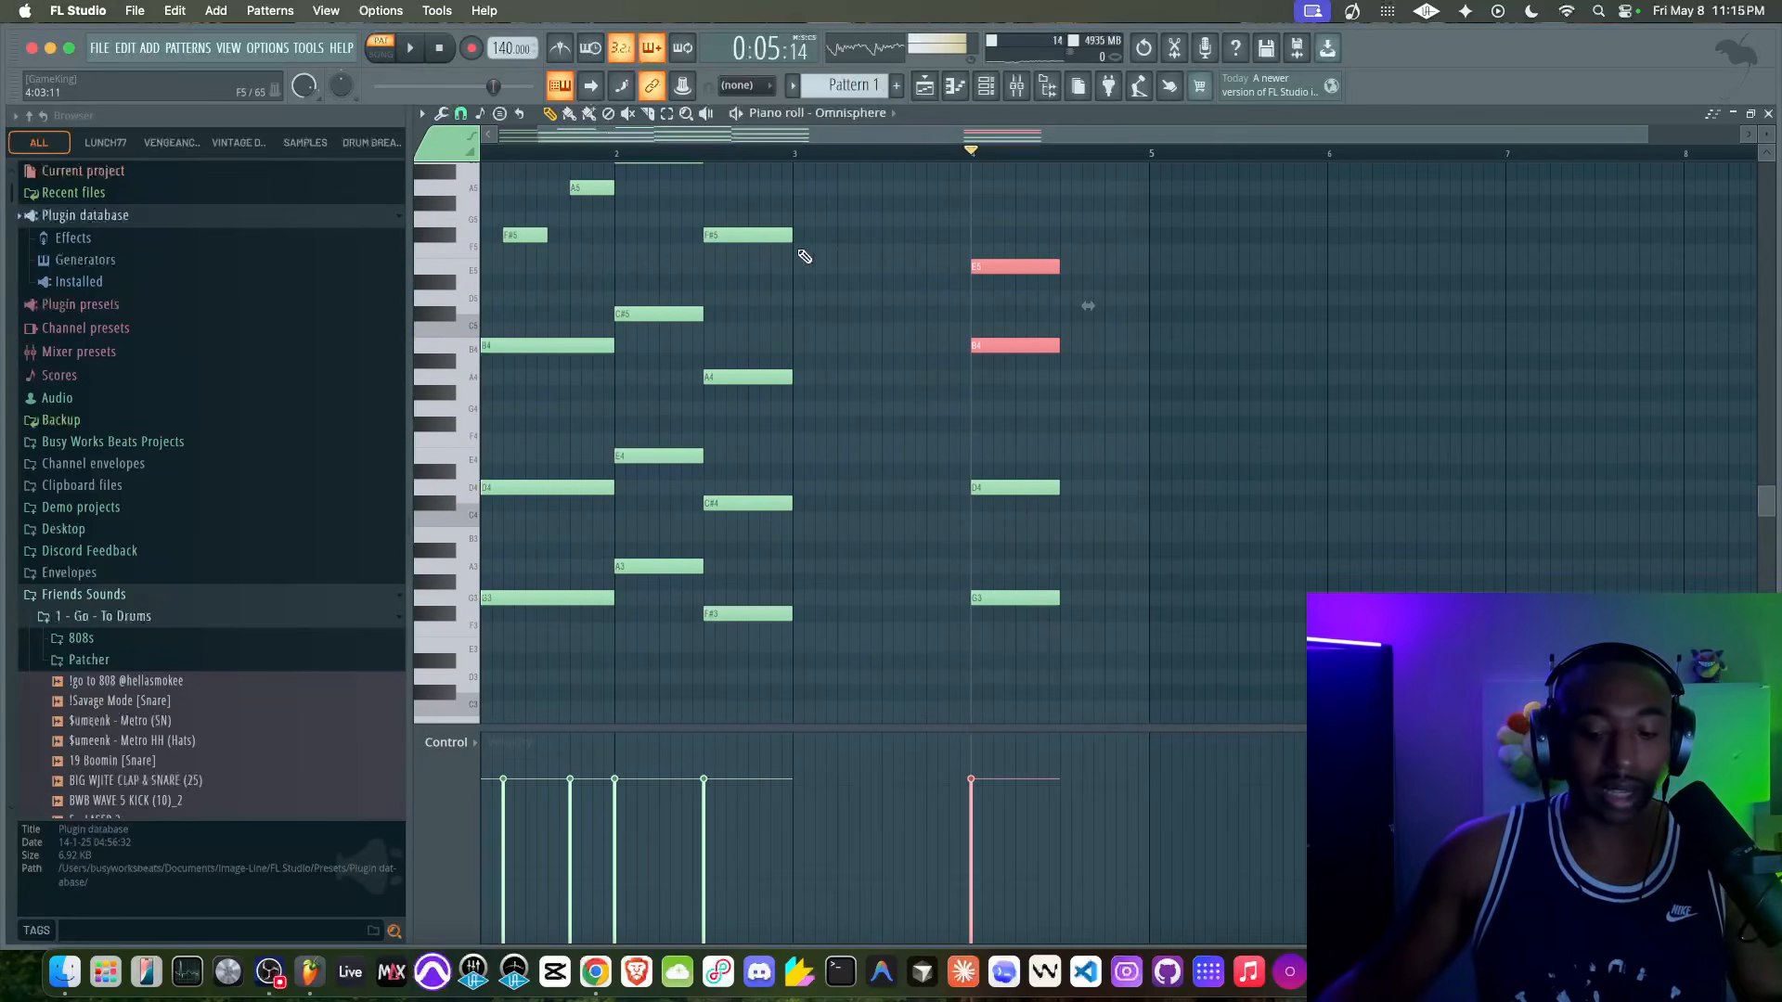
scroll(803, 256, "up", 5)
scroll(803, 257, "left", 1)
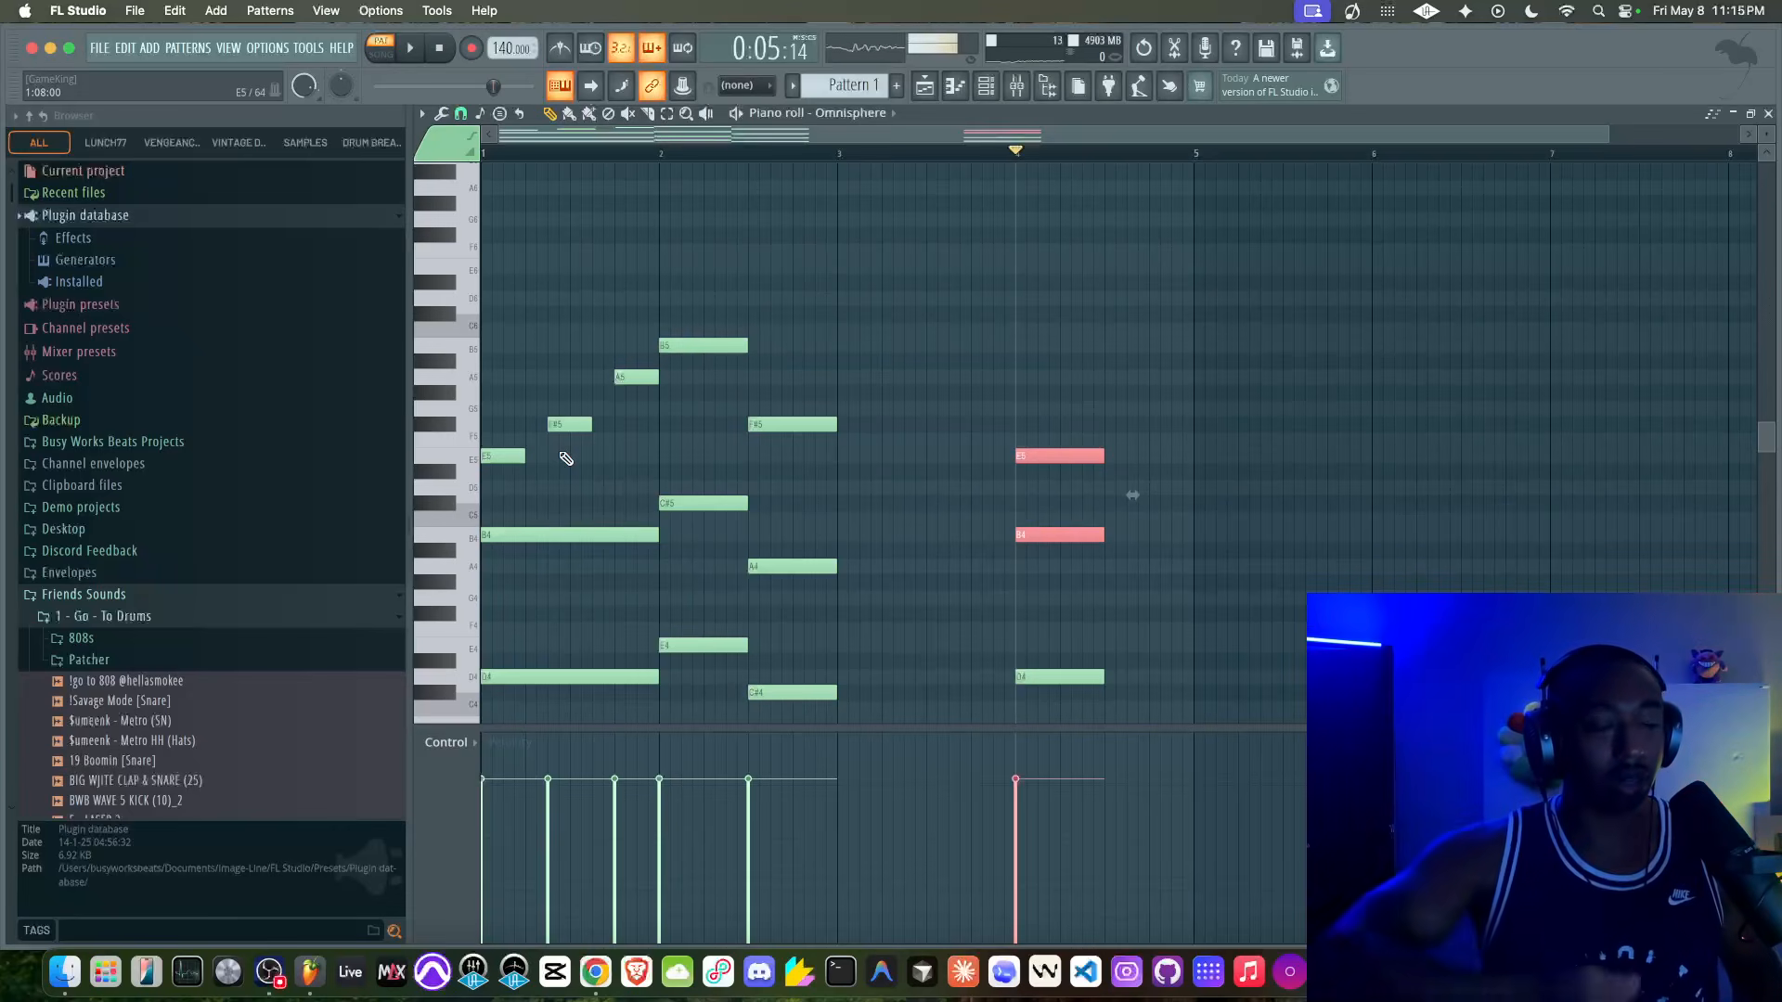
left_click(681, 436, "super")
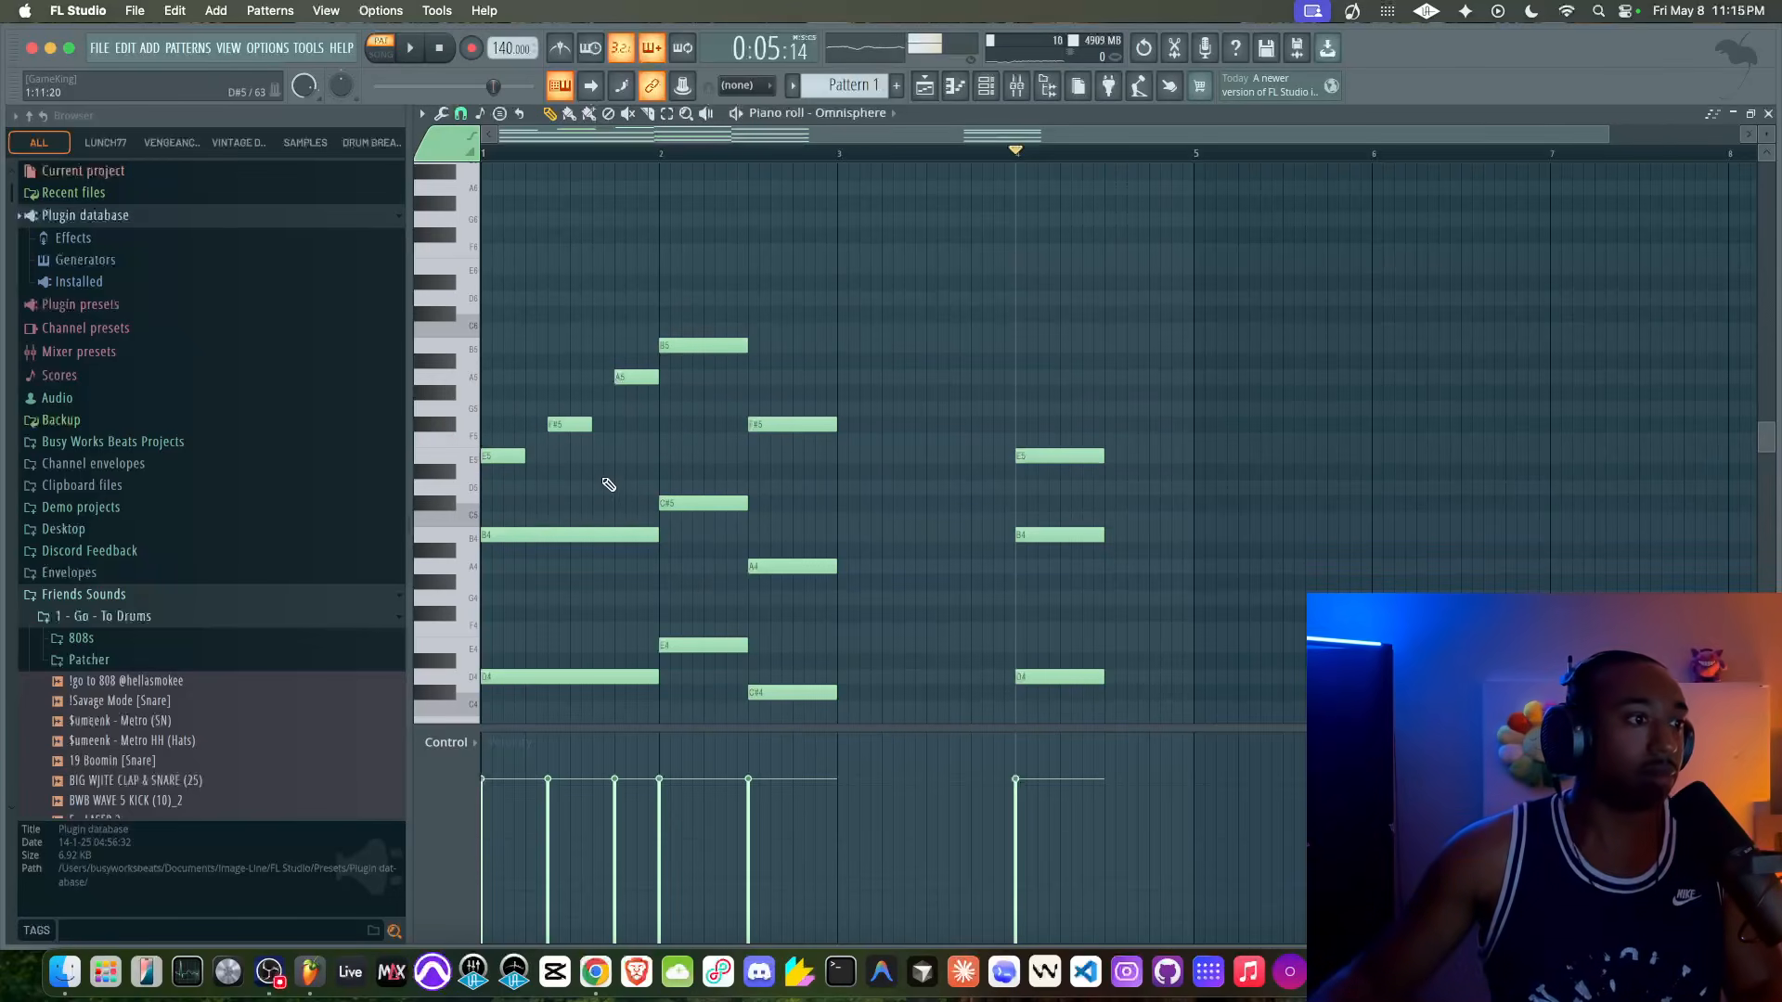
left_click(503, 537)
left_click(503, 453)
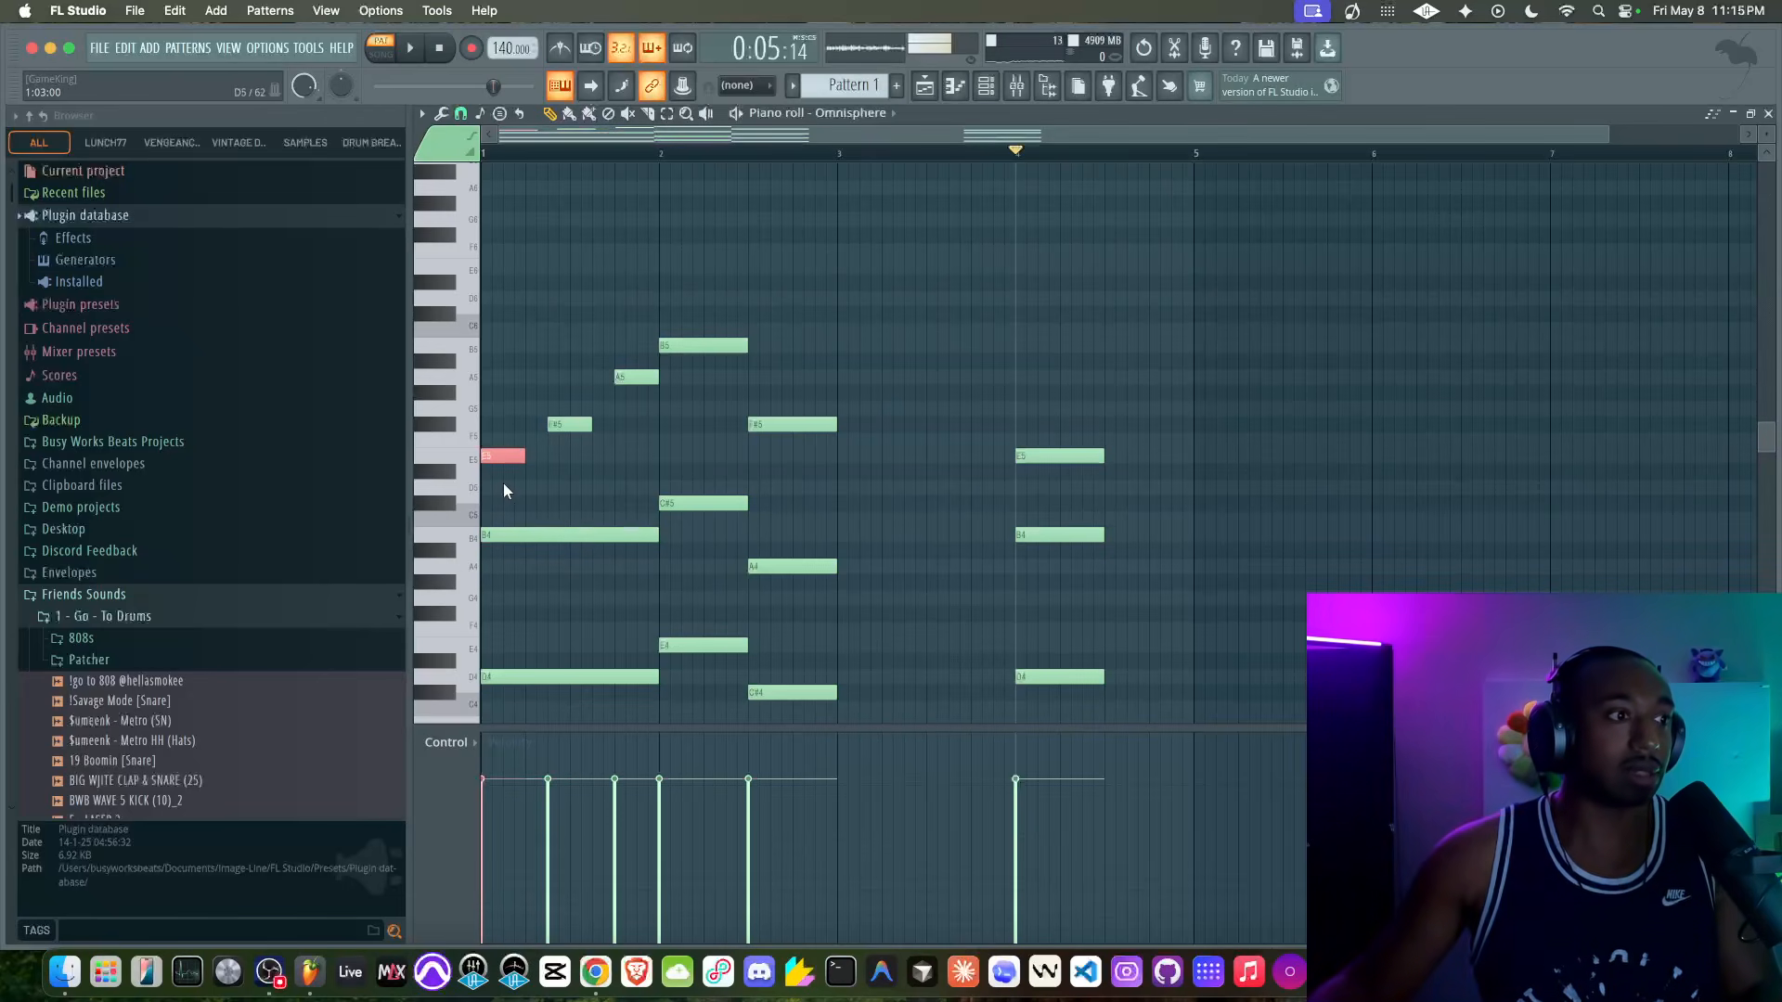
left_click(504, 537, "ctrl+shift")
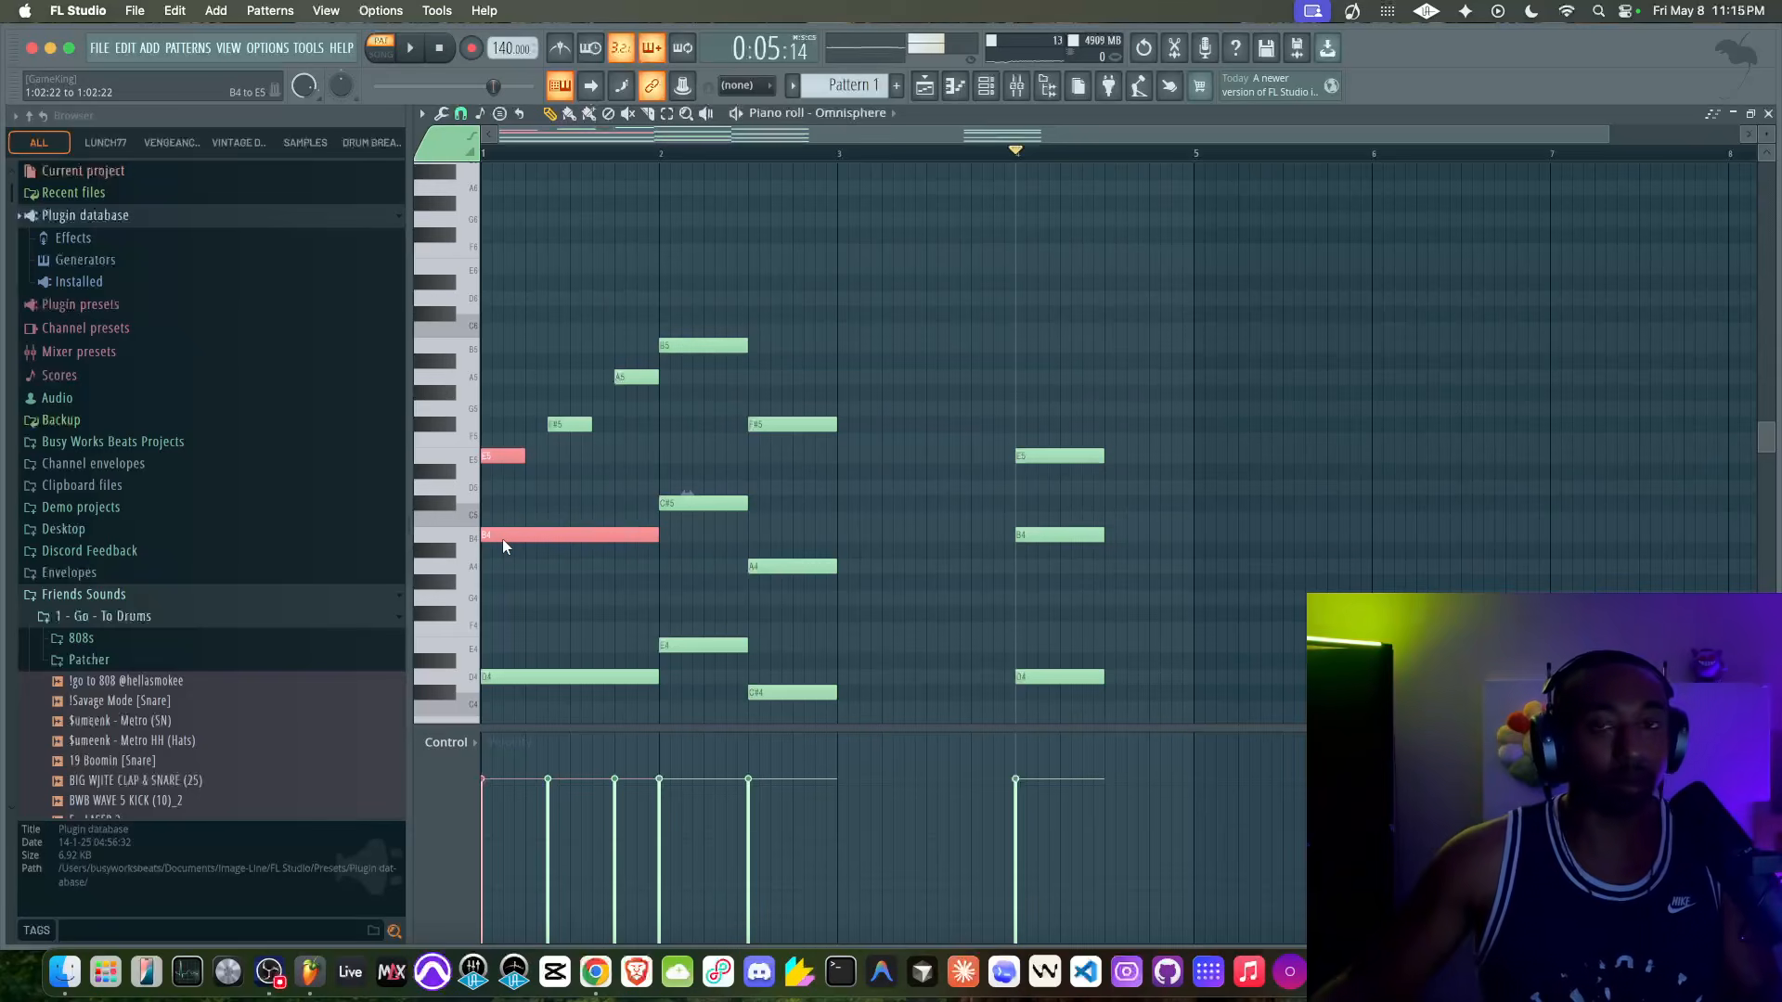
left_click(584, 426)
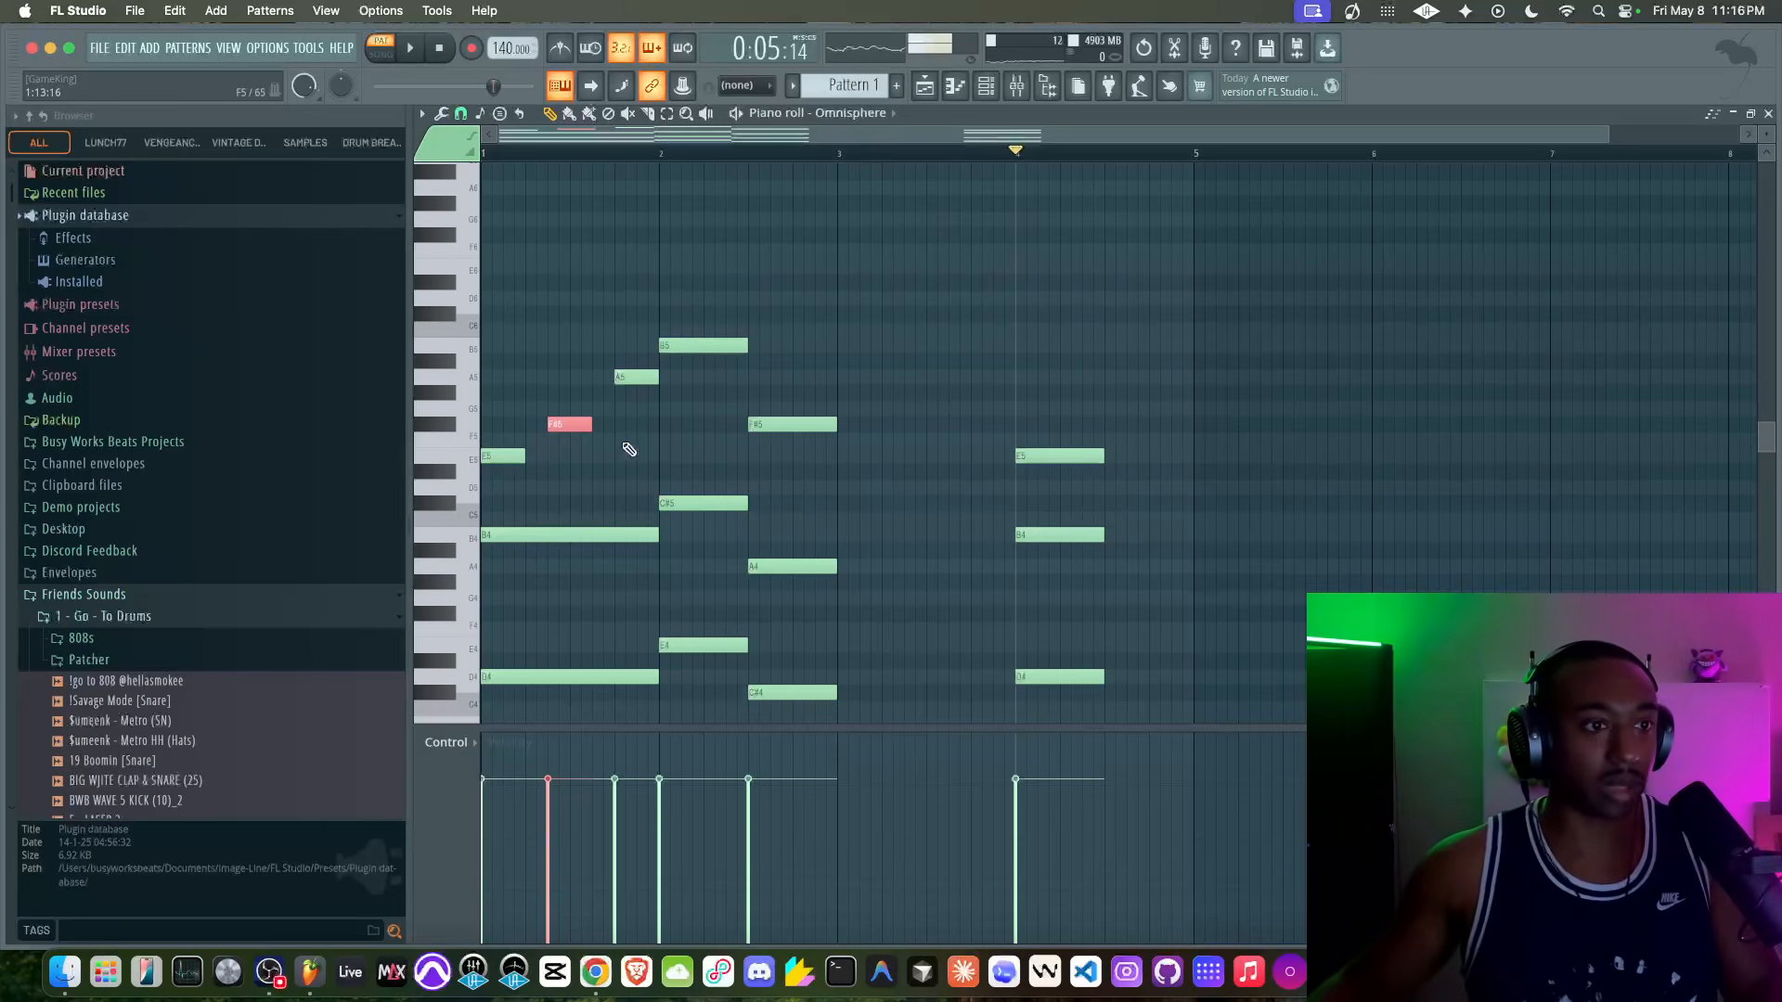
Step: Shorten the bar 4 chord's E5 to one beat and add a one-beat F#5 note at step 7
left_click_drag(1102, 454, 1036, 545)
right_click(1028, 510)
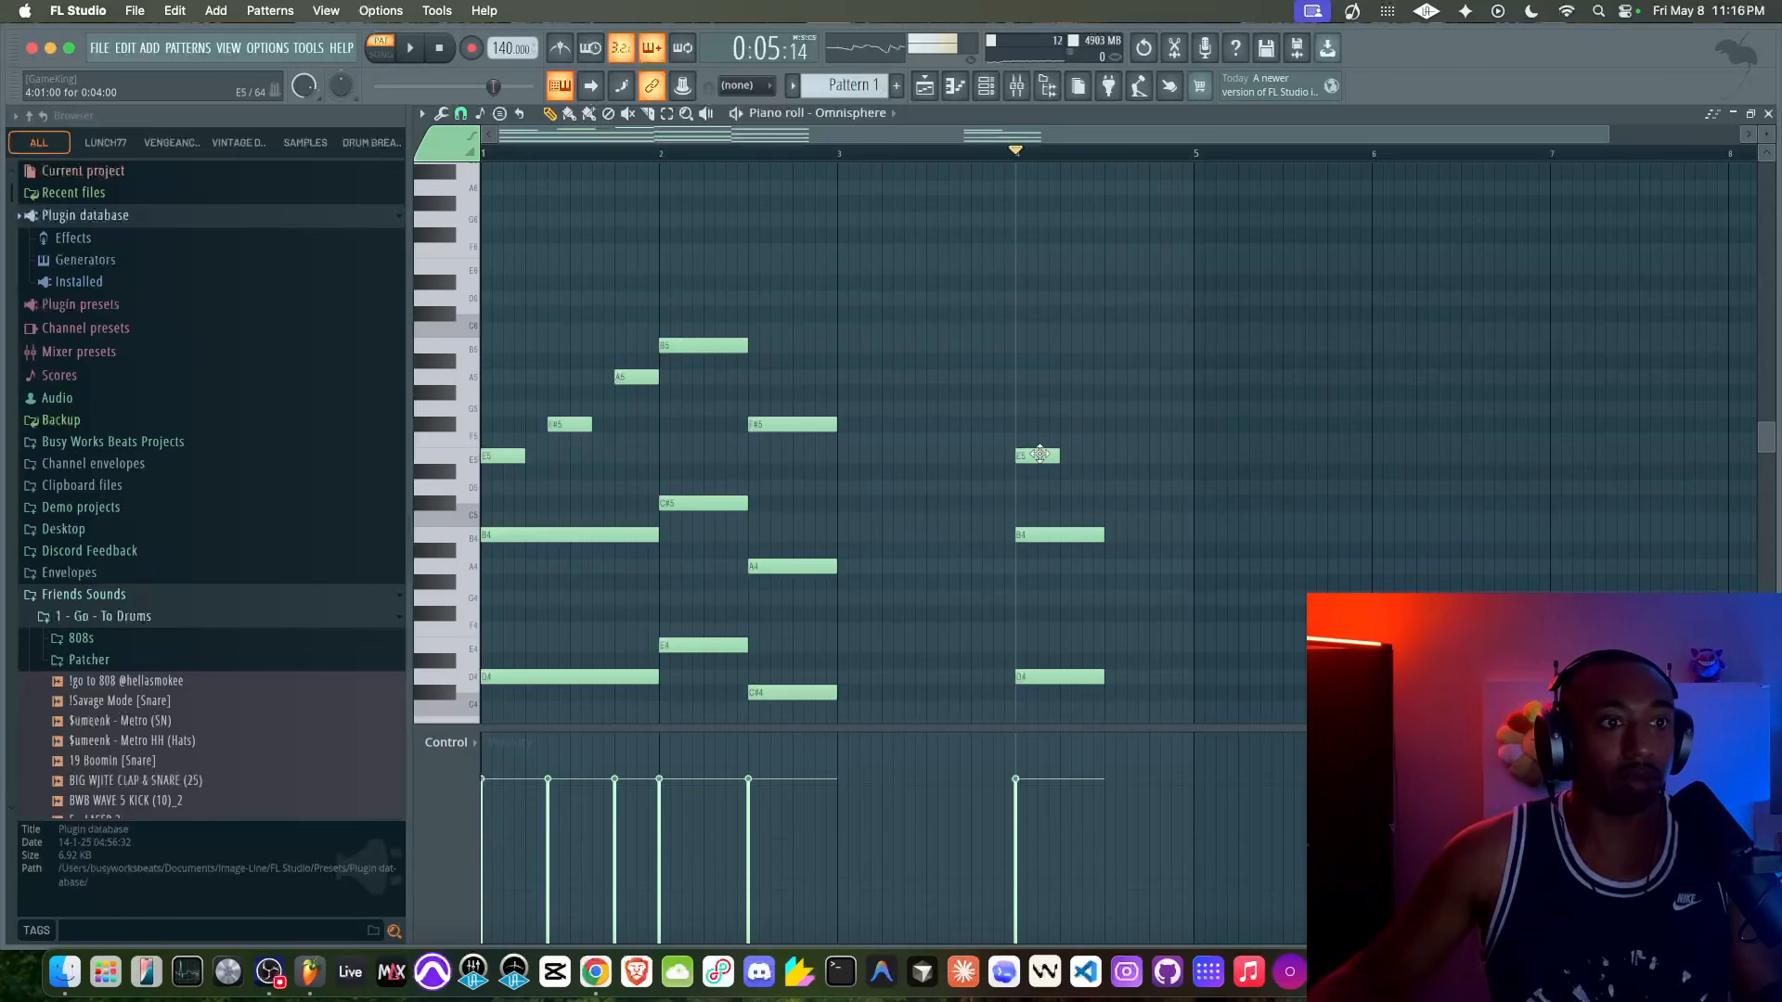
left_click(1076, 422)
left_click_drag(1082, 416, 1111, 422)
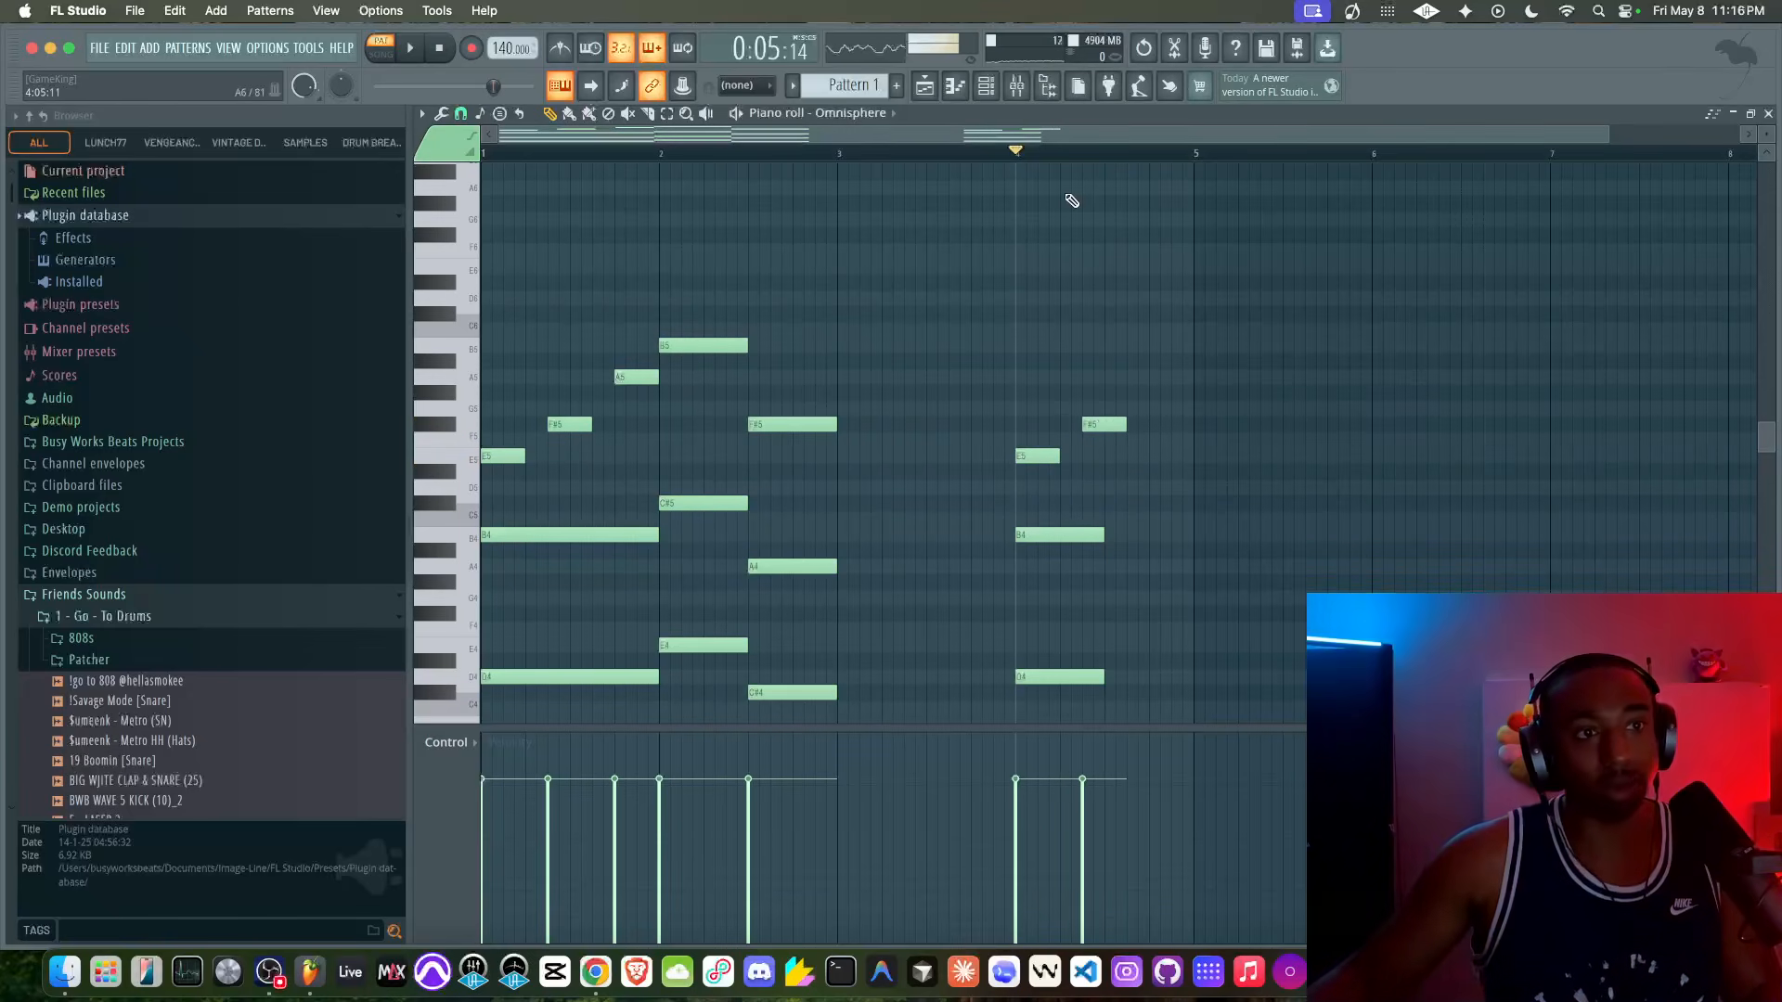
Step: Select bars 4 and 5 on the timeline as the loop range and play back the new chord
left_click_drag(1016, 156, 1372, 159)
key("space")
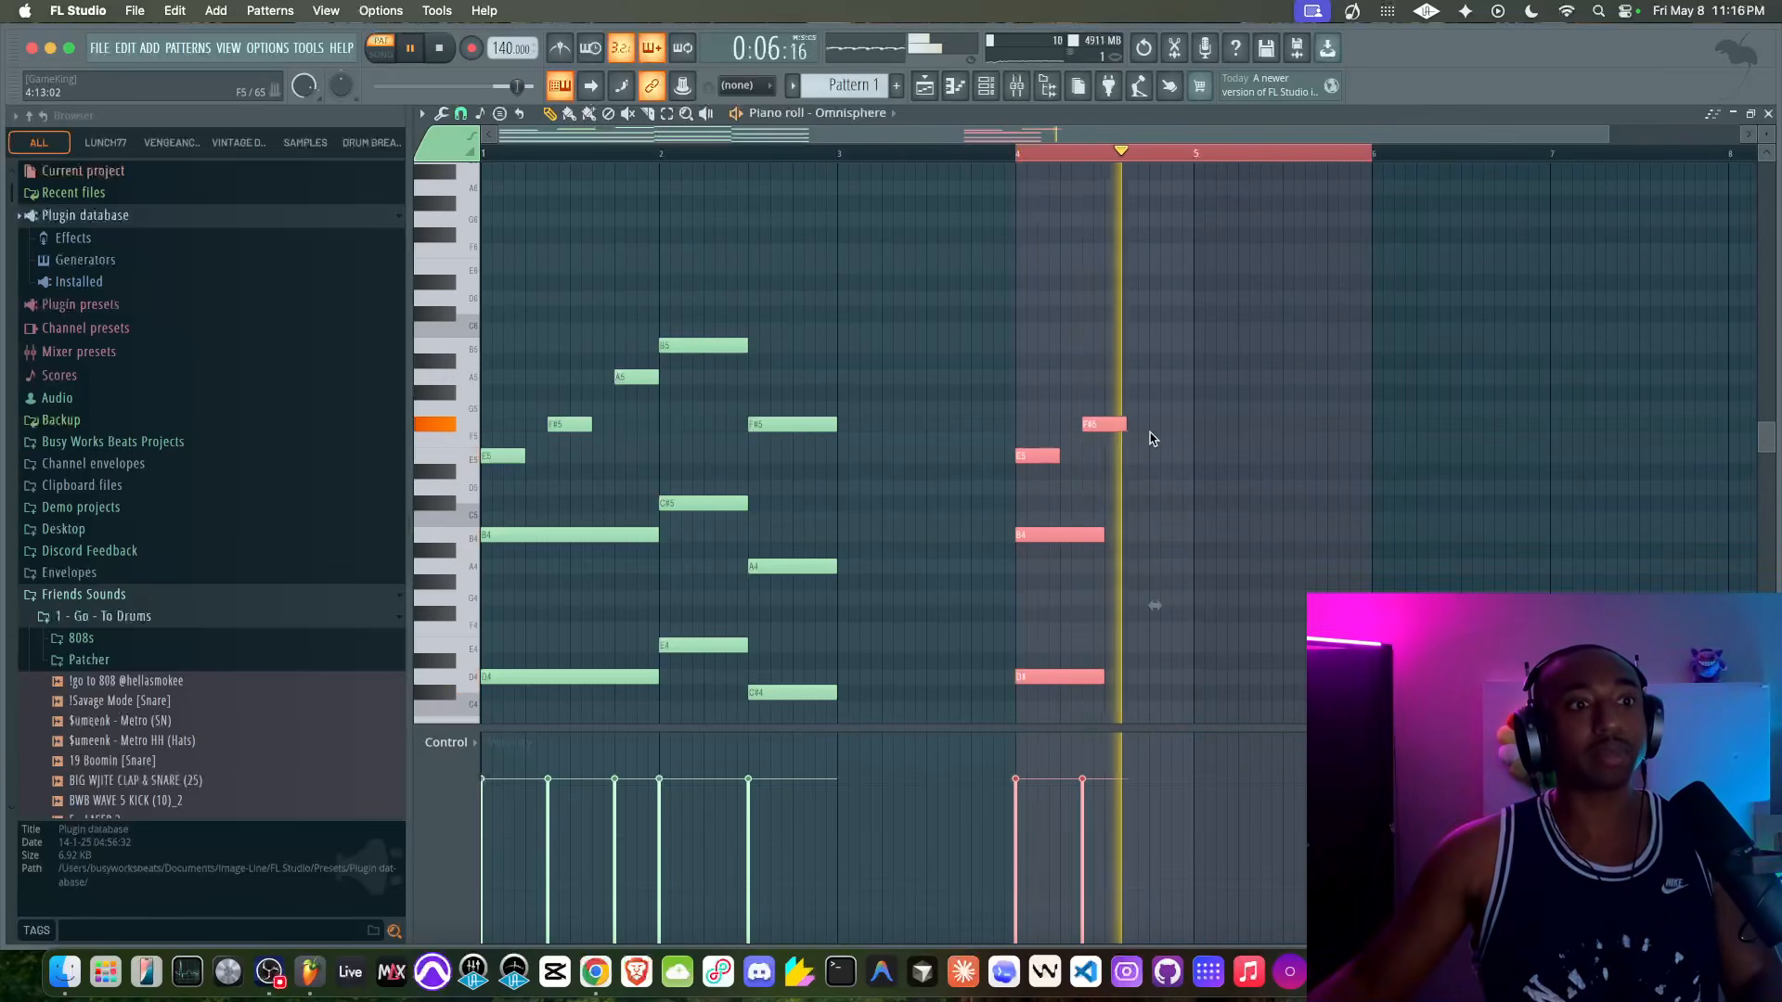
key("space")
Step: Add a one-beat A5 note at step 13 of bar 4 and compare it with the chord's B4
left_click(1154, 378)
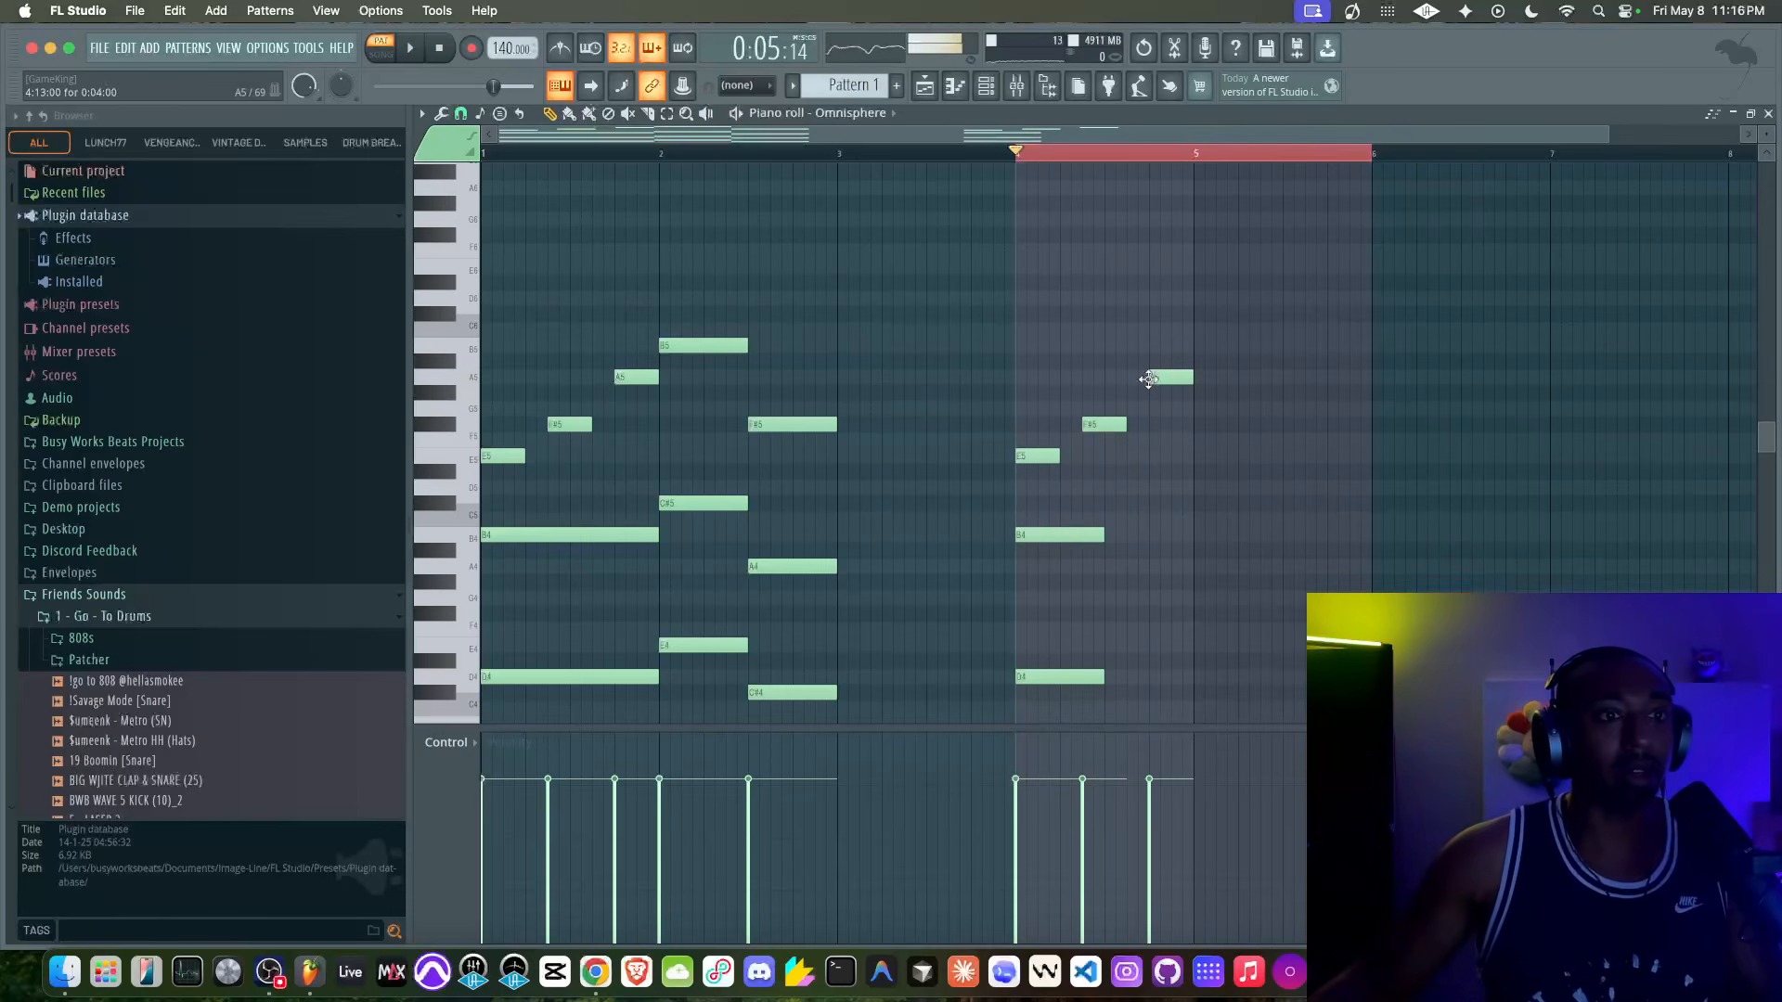
left_click(1040, 533)
left_click(1172, 378, "ctrl")
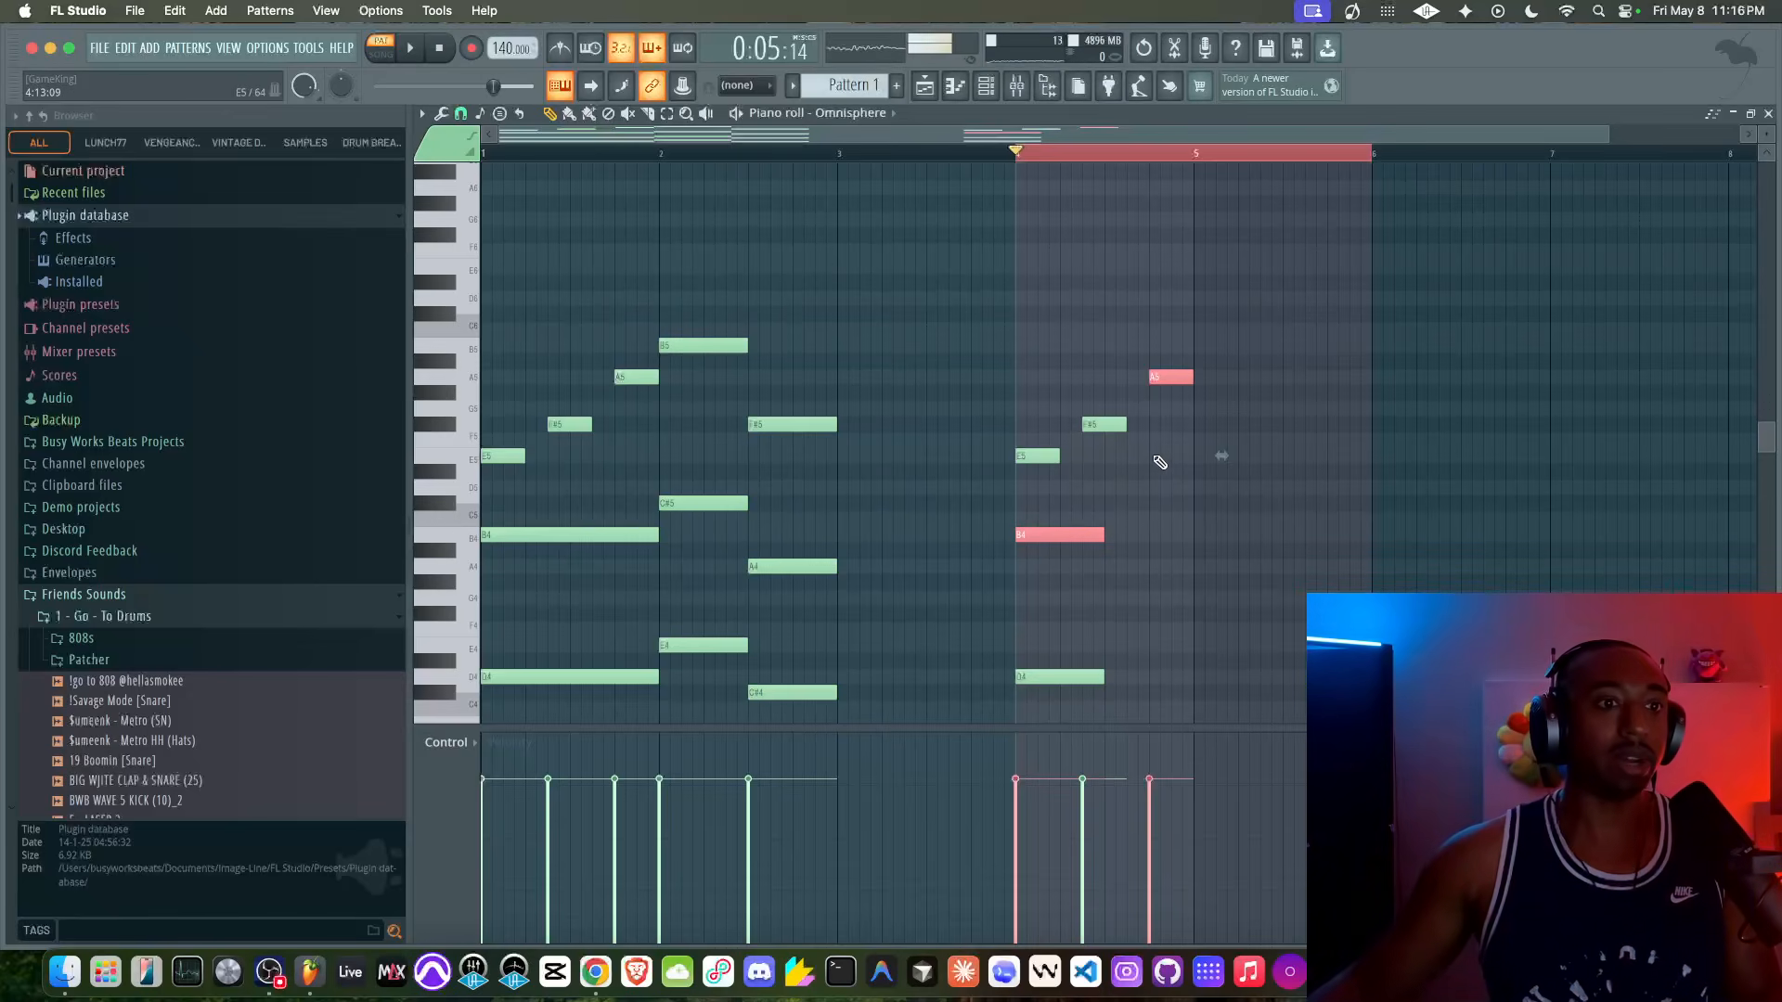
left_click(1167, 378)
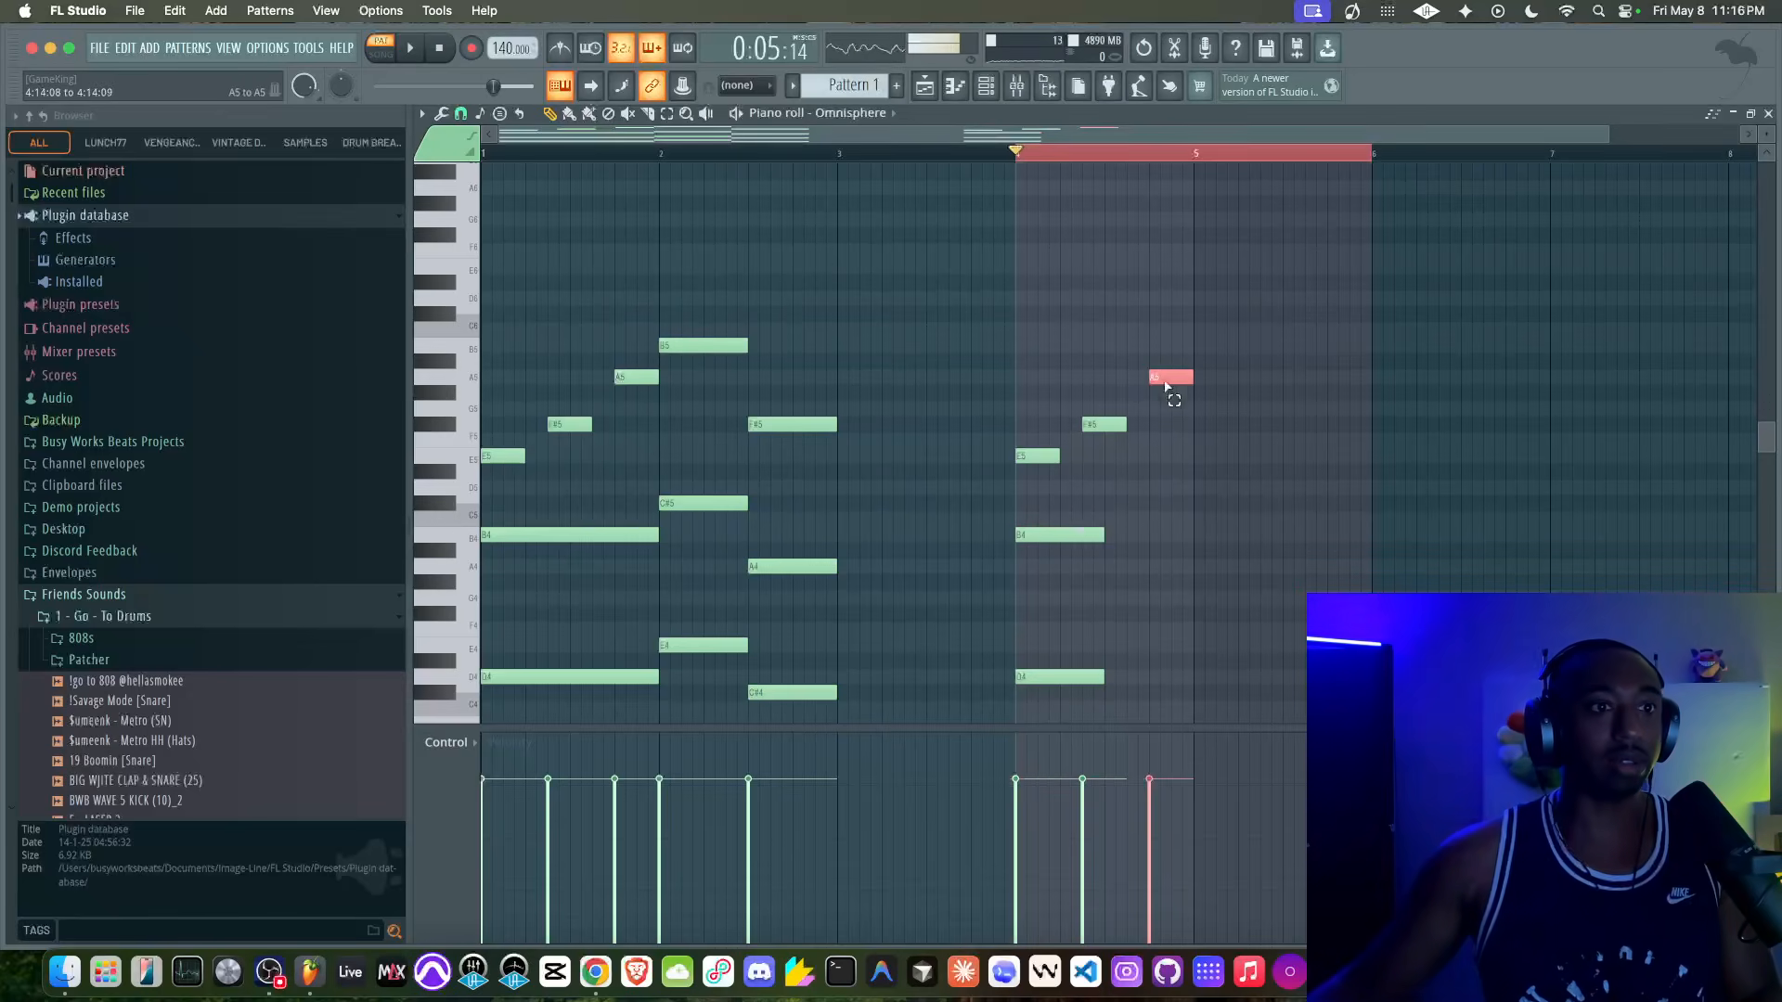
left_click(1090, 533, "ctrl")
left_click(1091, 532)
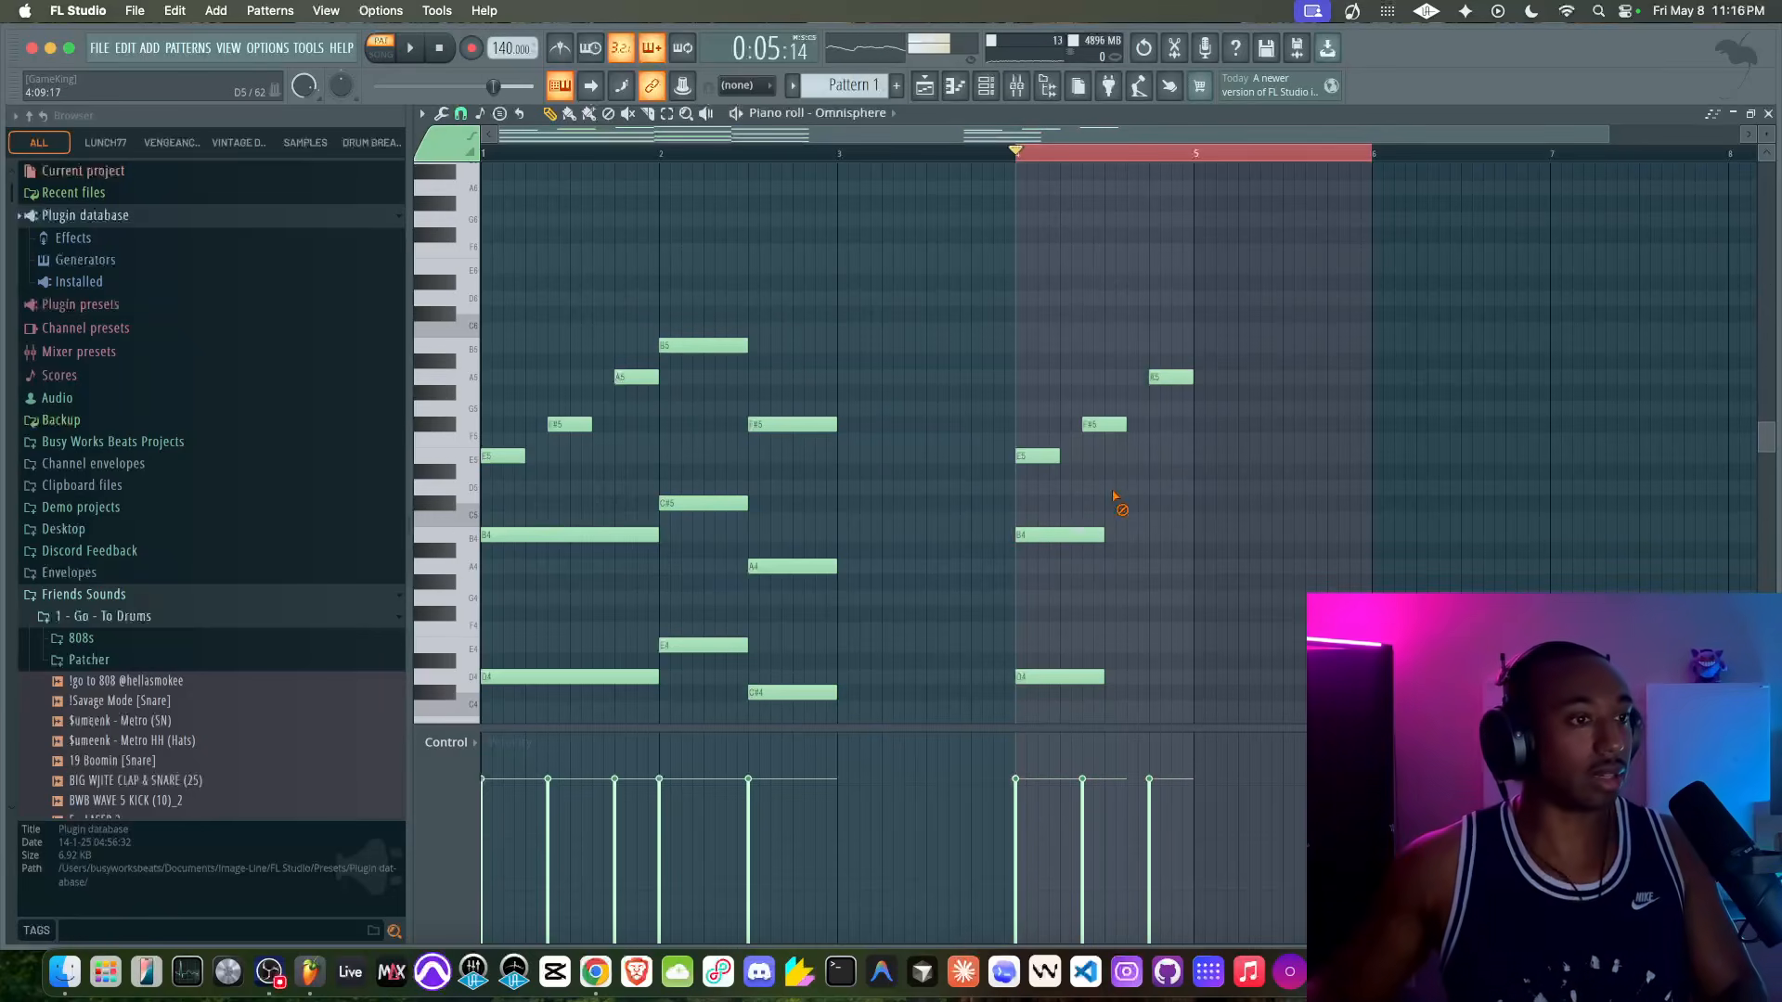
Step: Lengthen the chord's G3, D4 and B4 notes to fill all of bar 4, and play back the result
key("space")
scroll(1114, 520, "down", 5)
left_click_drag(1093, 279, 1181, 553)
key("space")
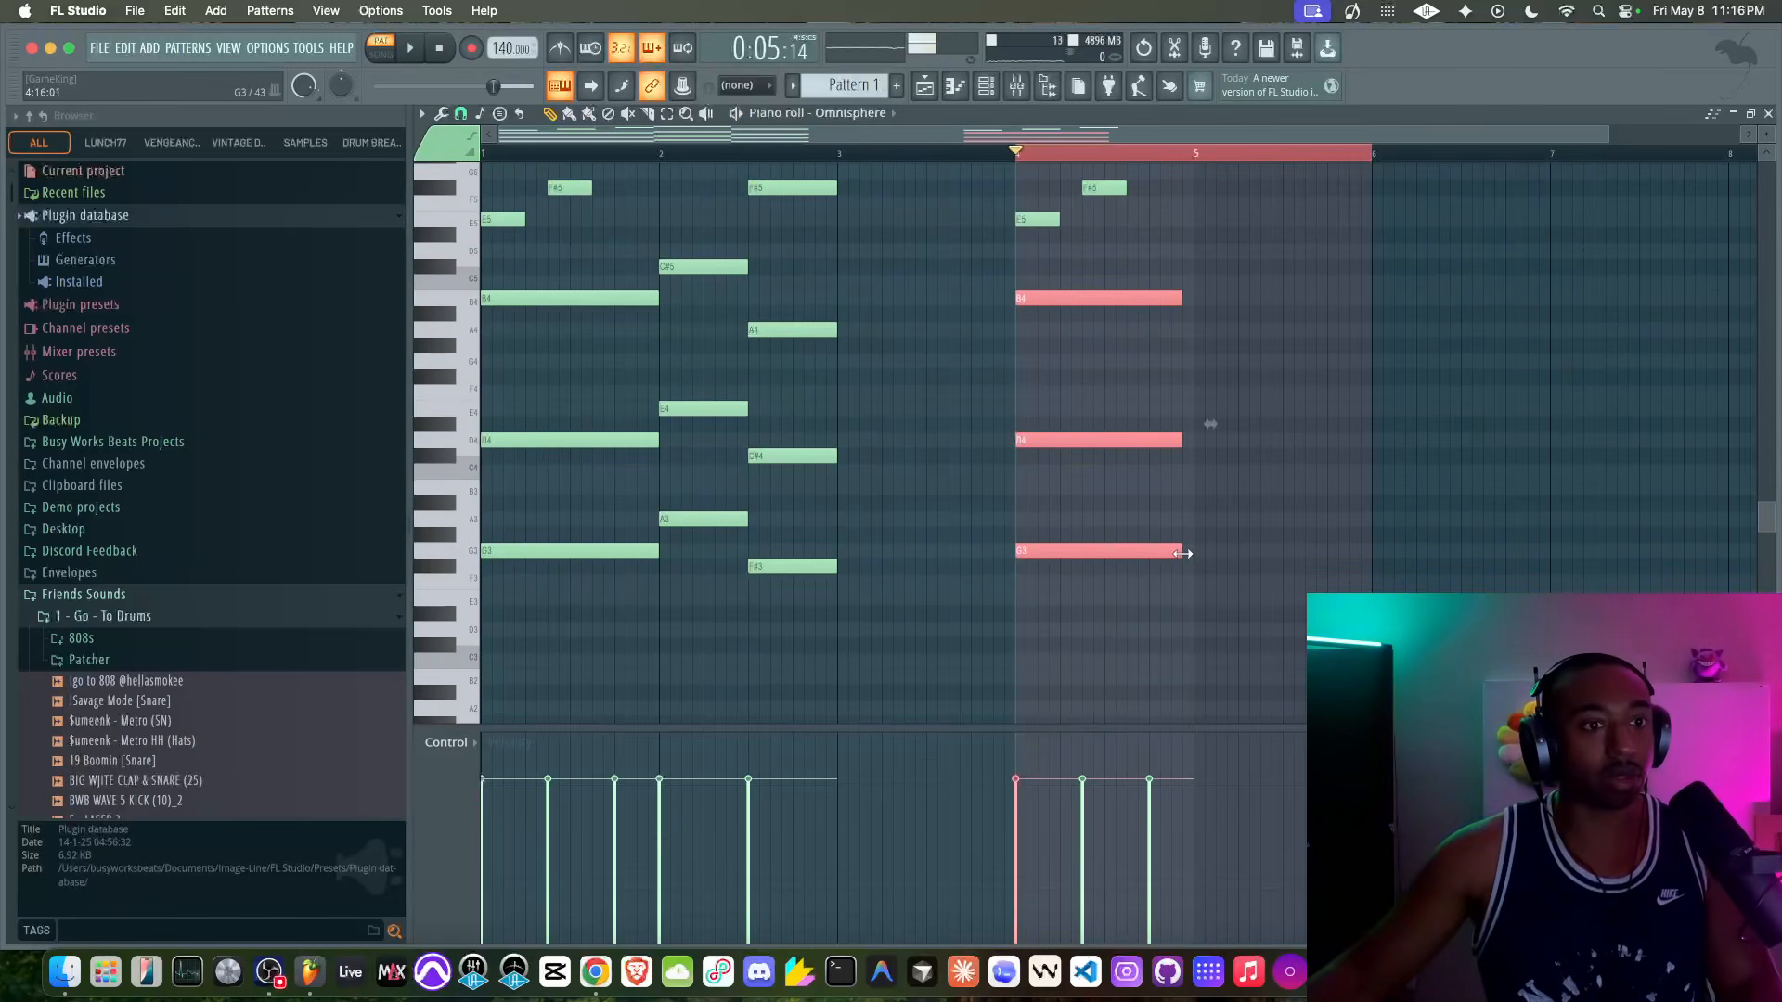
scroll(1207, 556, "up", 5)
left_click(1286, 519)
key("space")
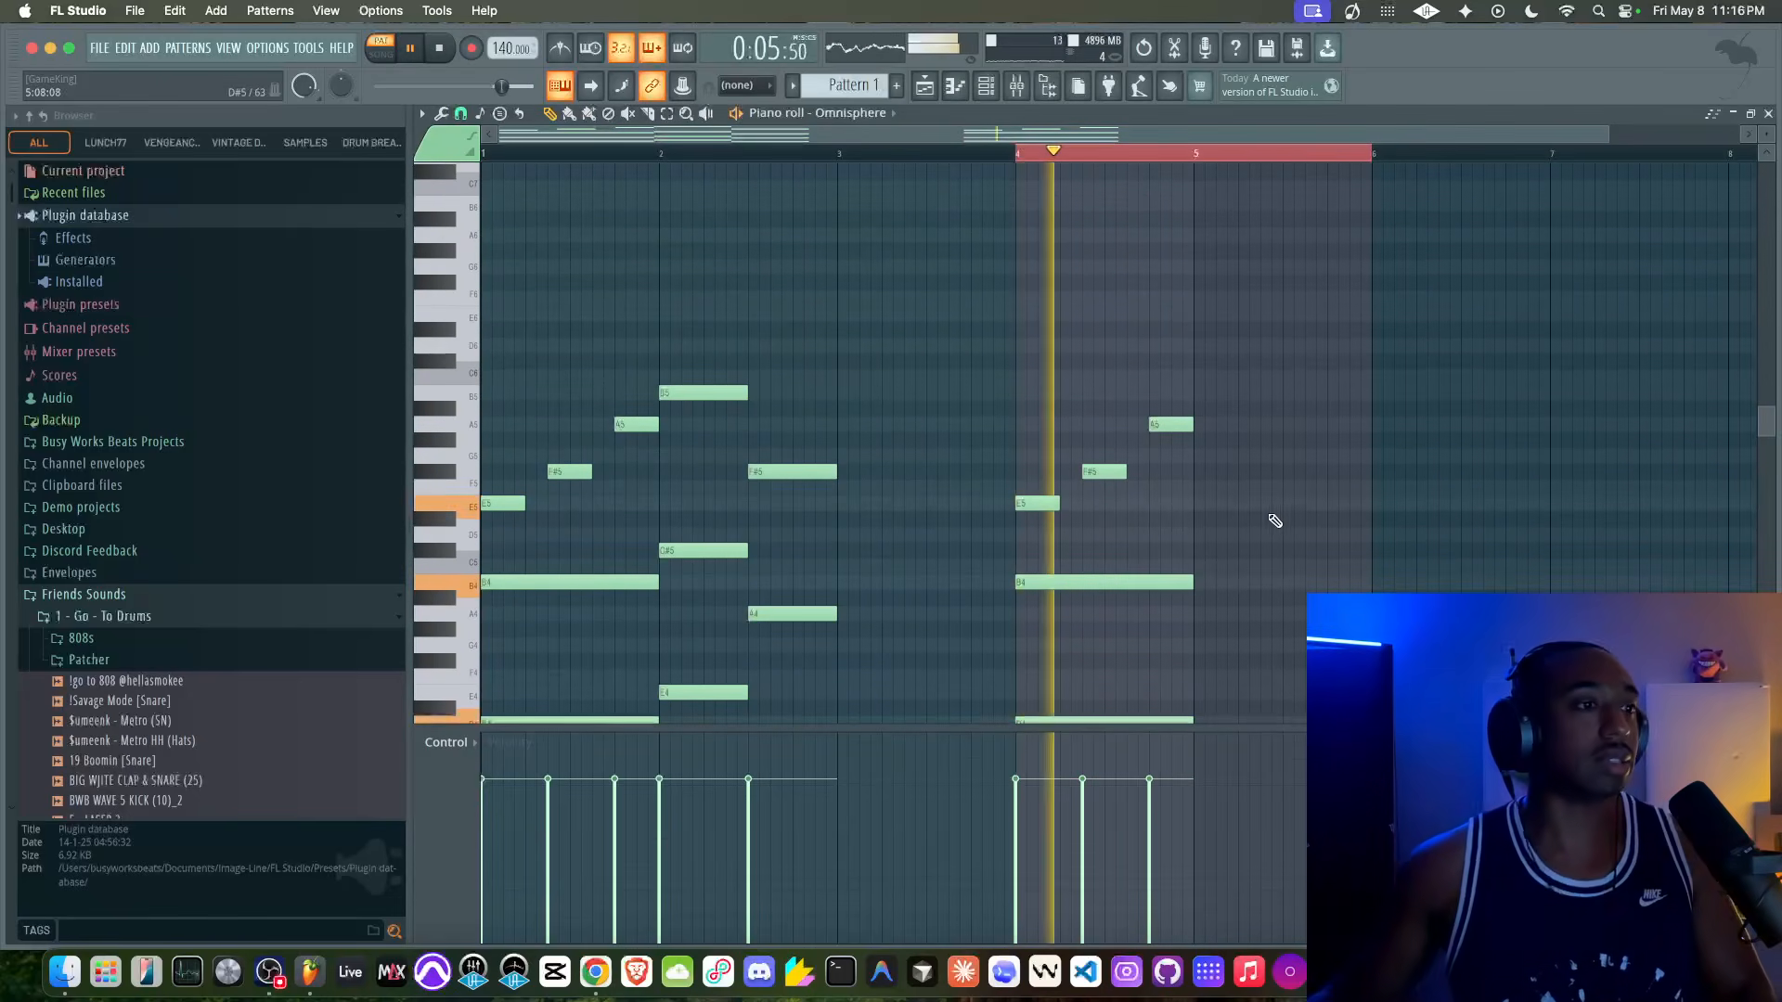
scroll(1216, 464, "down", 2)
key("space")
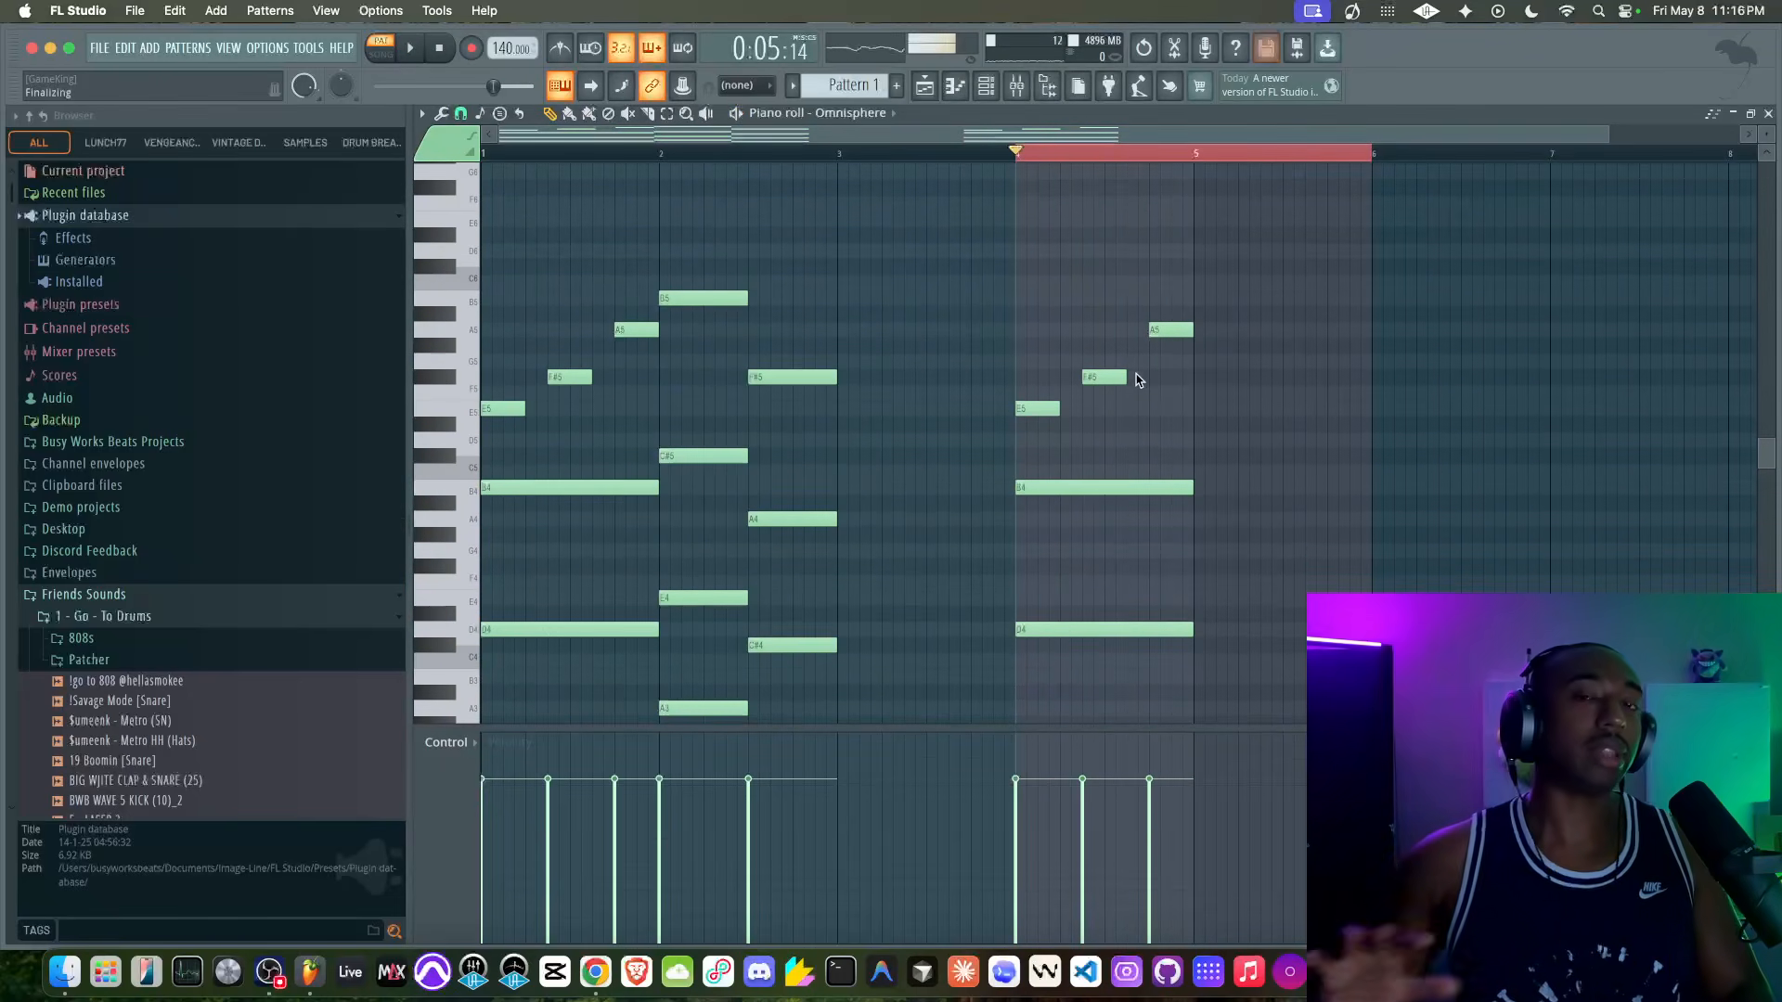
Step: Duplicate the bar 4 chord and its first melody note into bar 5 as A3, E4, C#5 and F#5, and play it back
scroll(1139, 380, "down", 3)
left_click_drag(1040, 269, 1218, 613)
key("space")
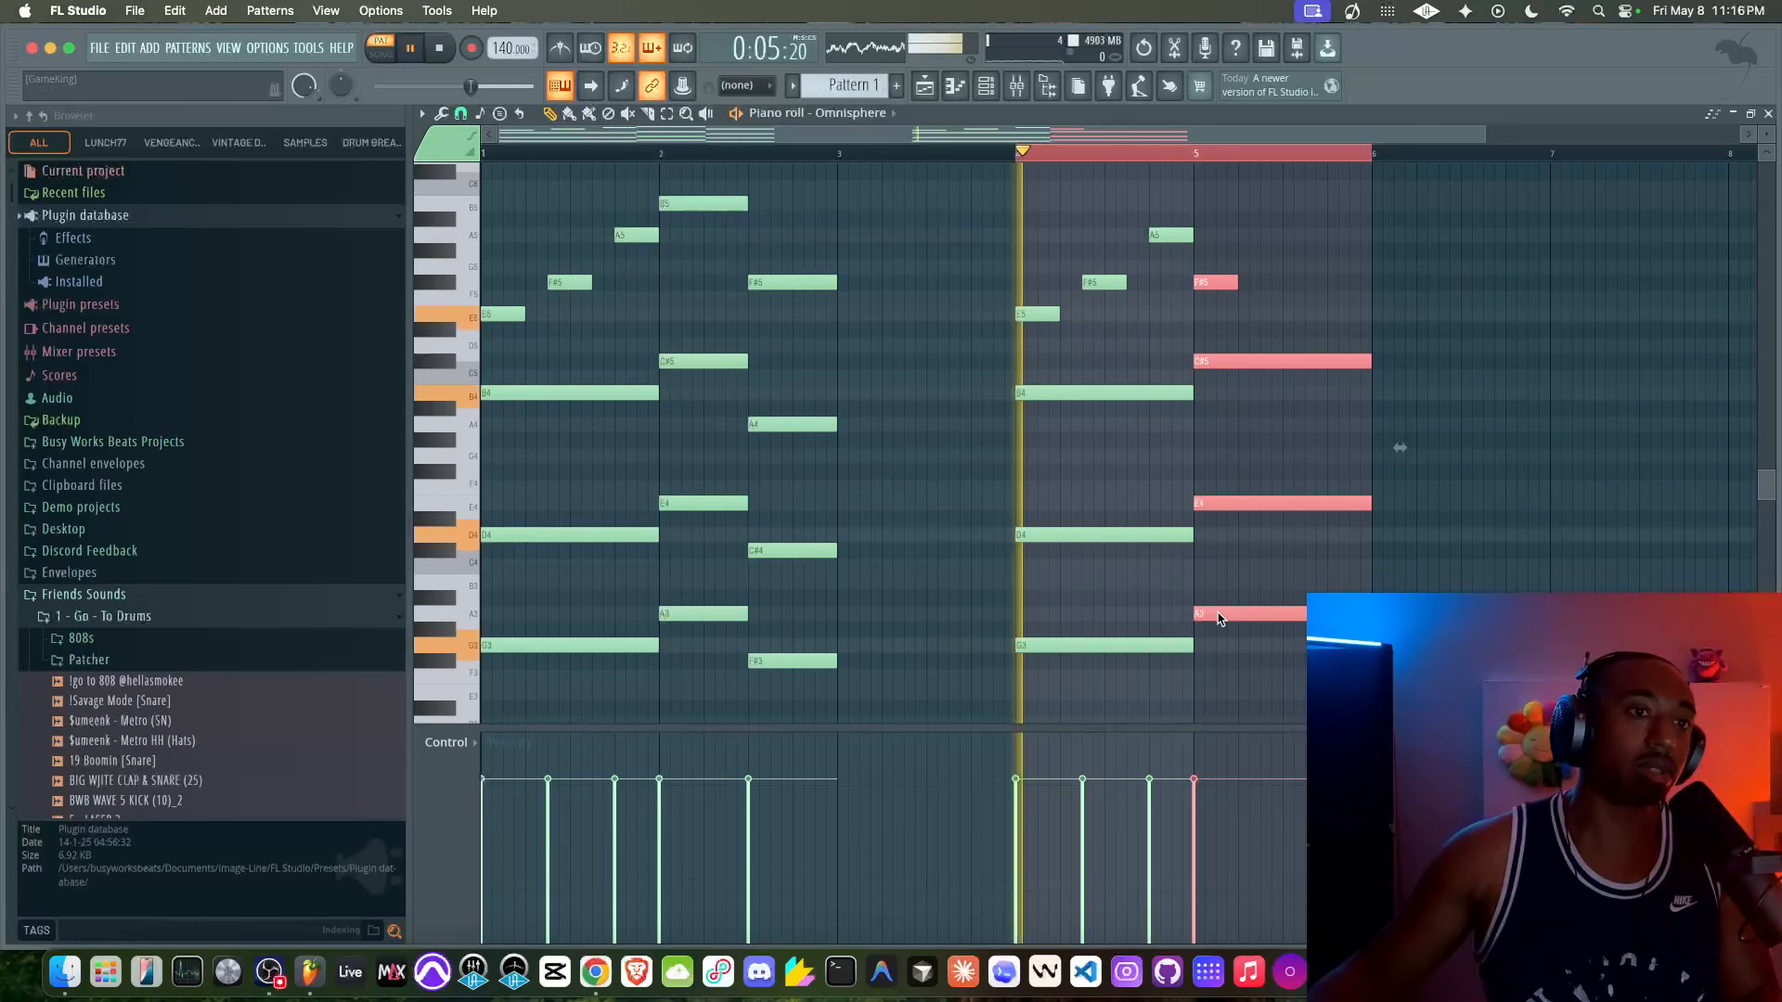
scroll(1216, 175, "up", 2)
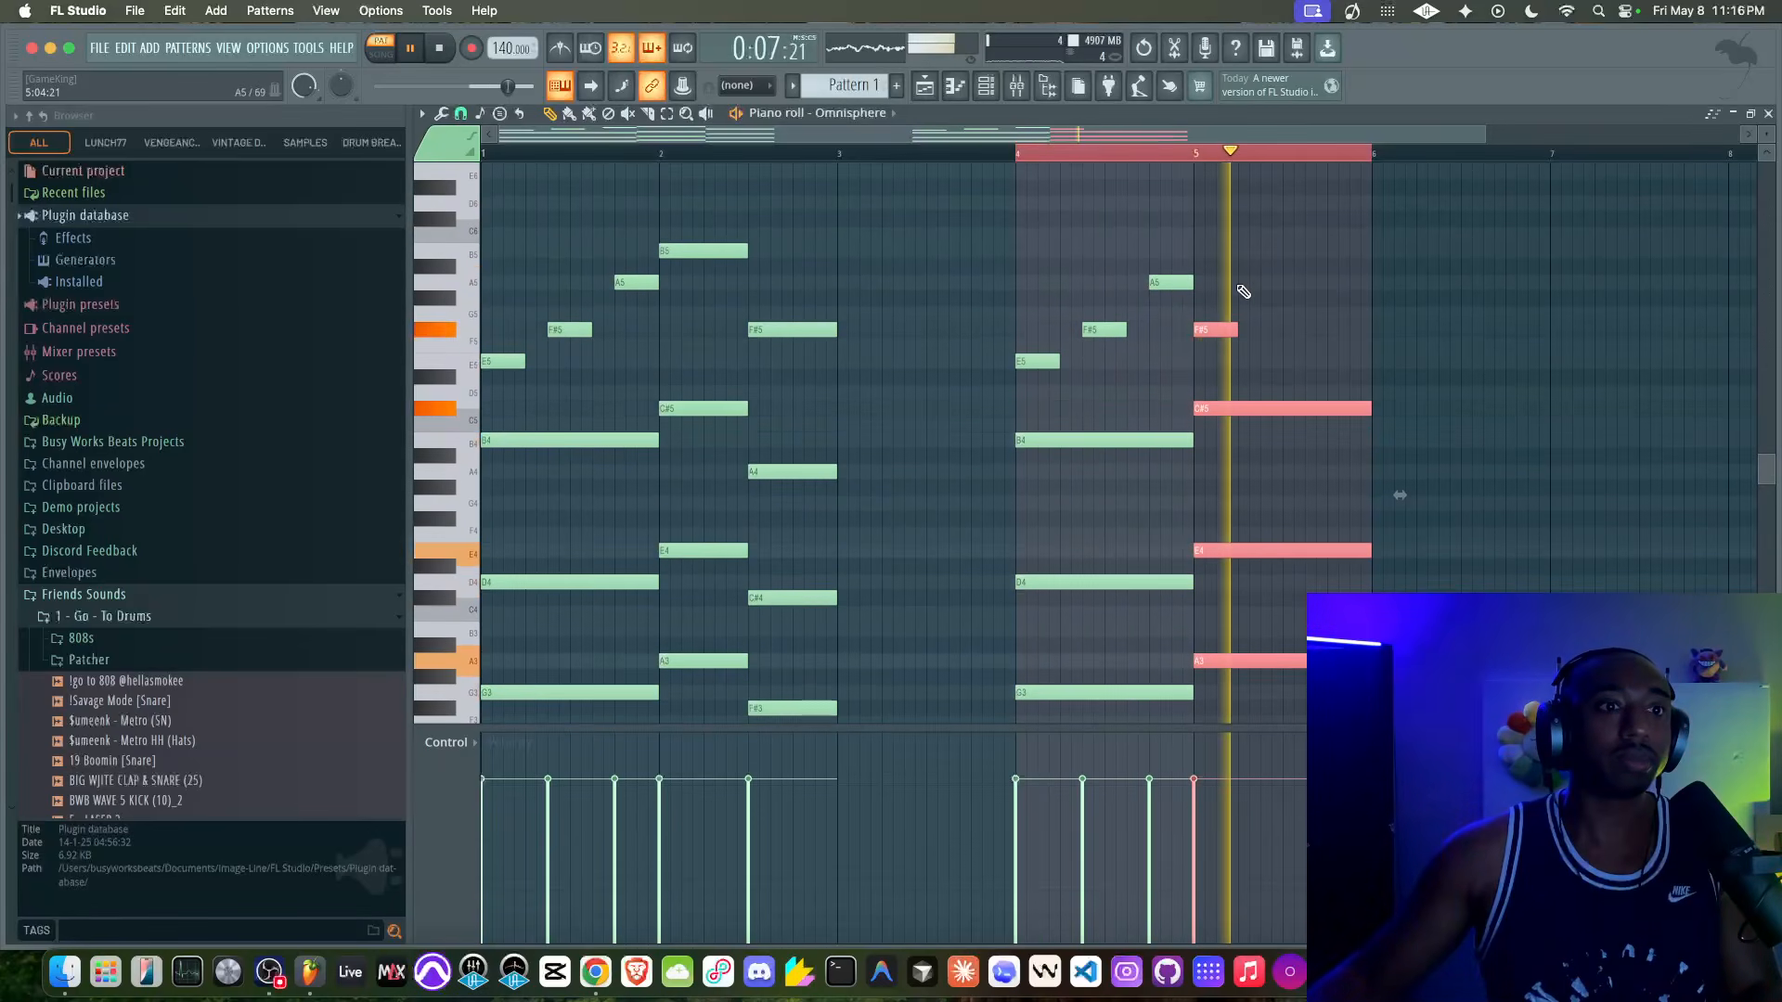
key("space")
Step: Raise the bar 5 melody note from F#5 to B5, matching the top note of the second chord in the original progression
left_click(1217, 330)
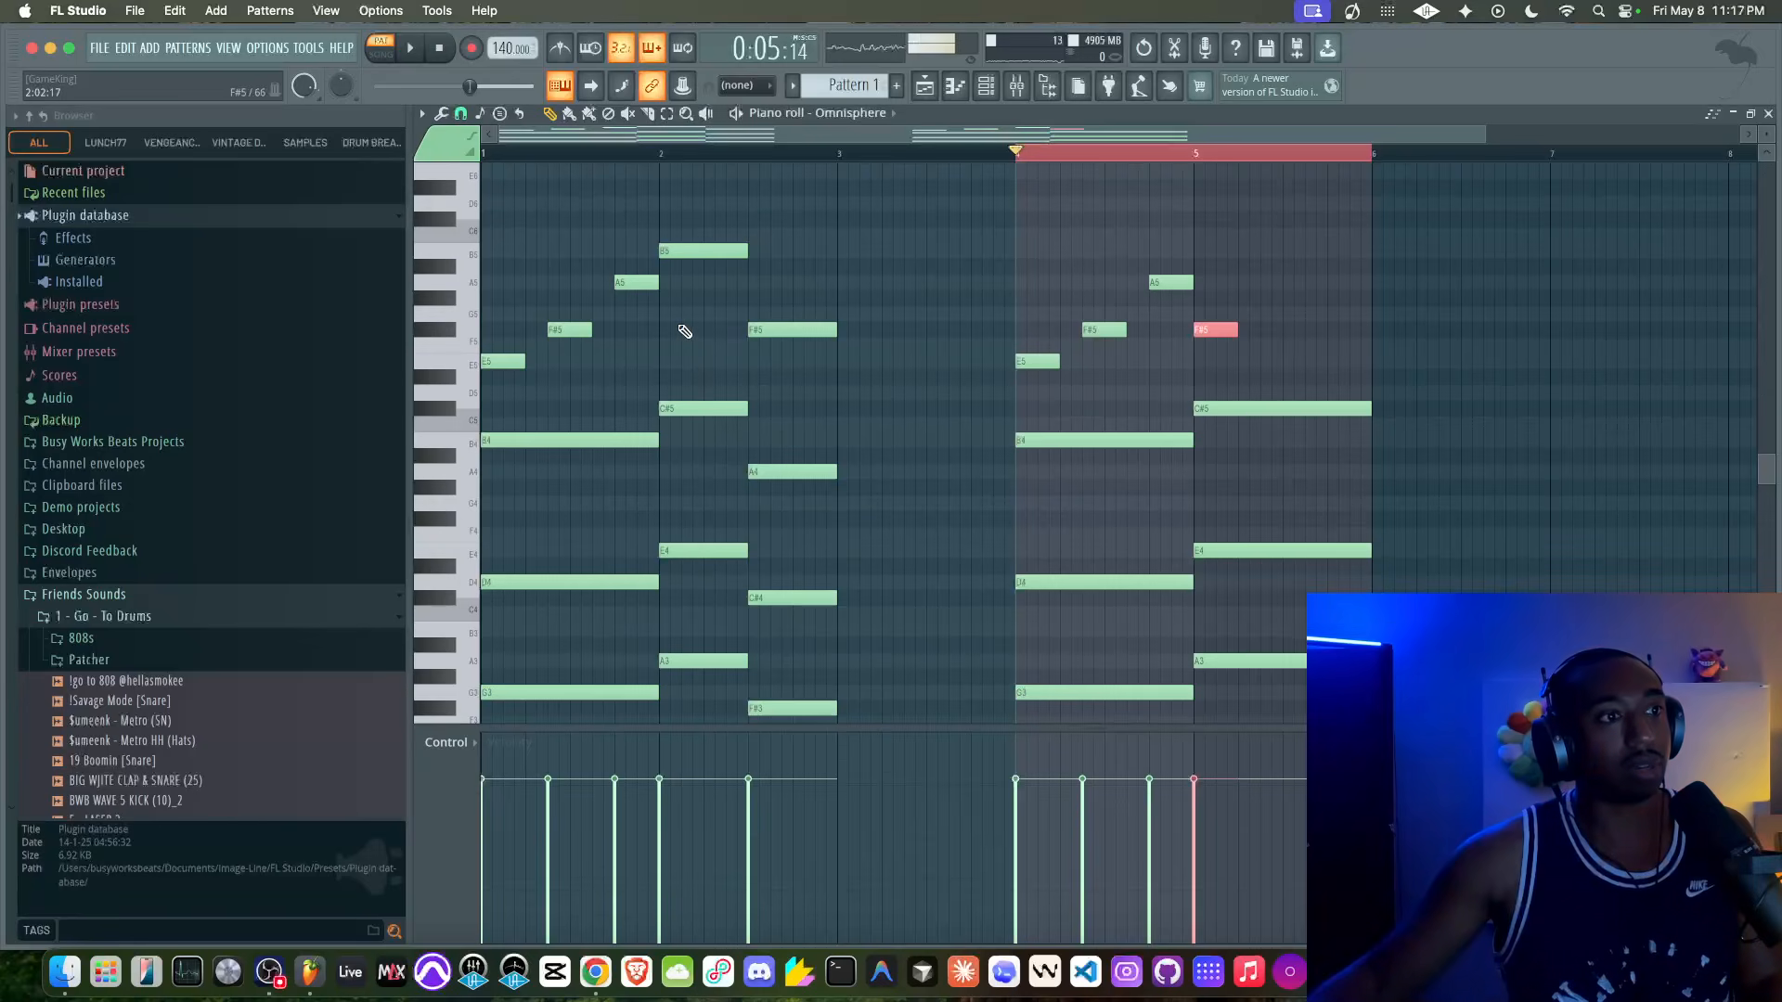
left_click_drag(684, 212, 684, 403)
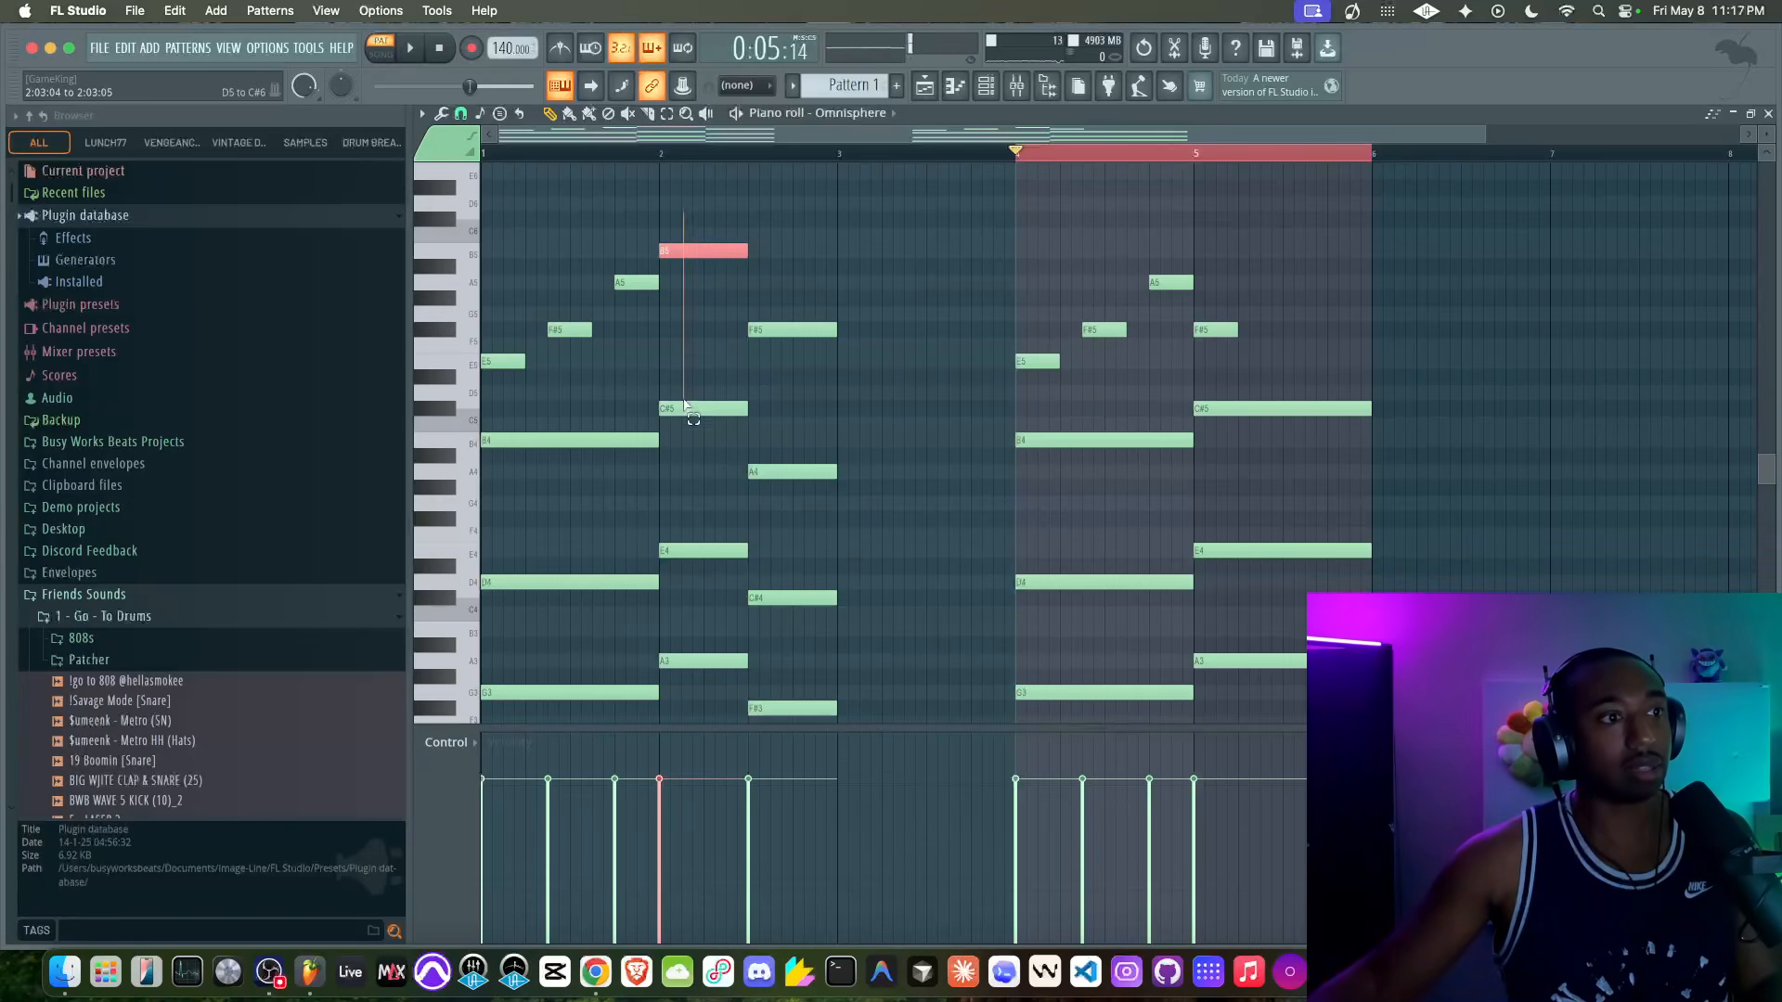
left_click(1213, 327)
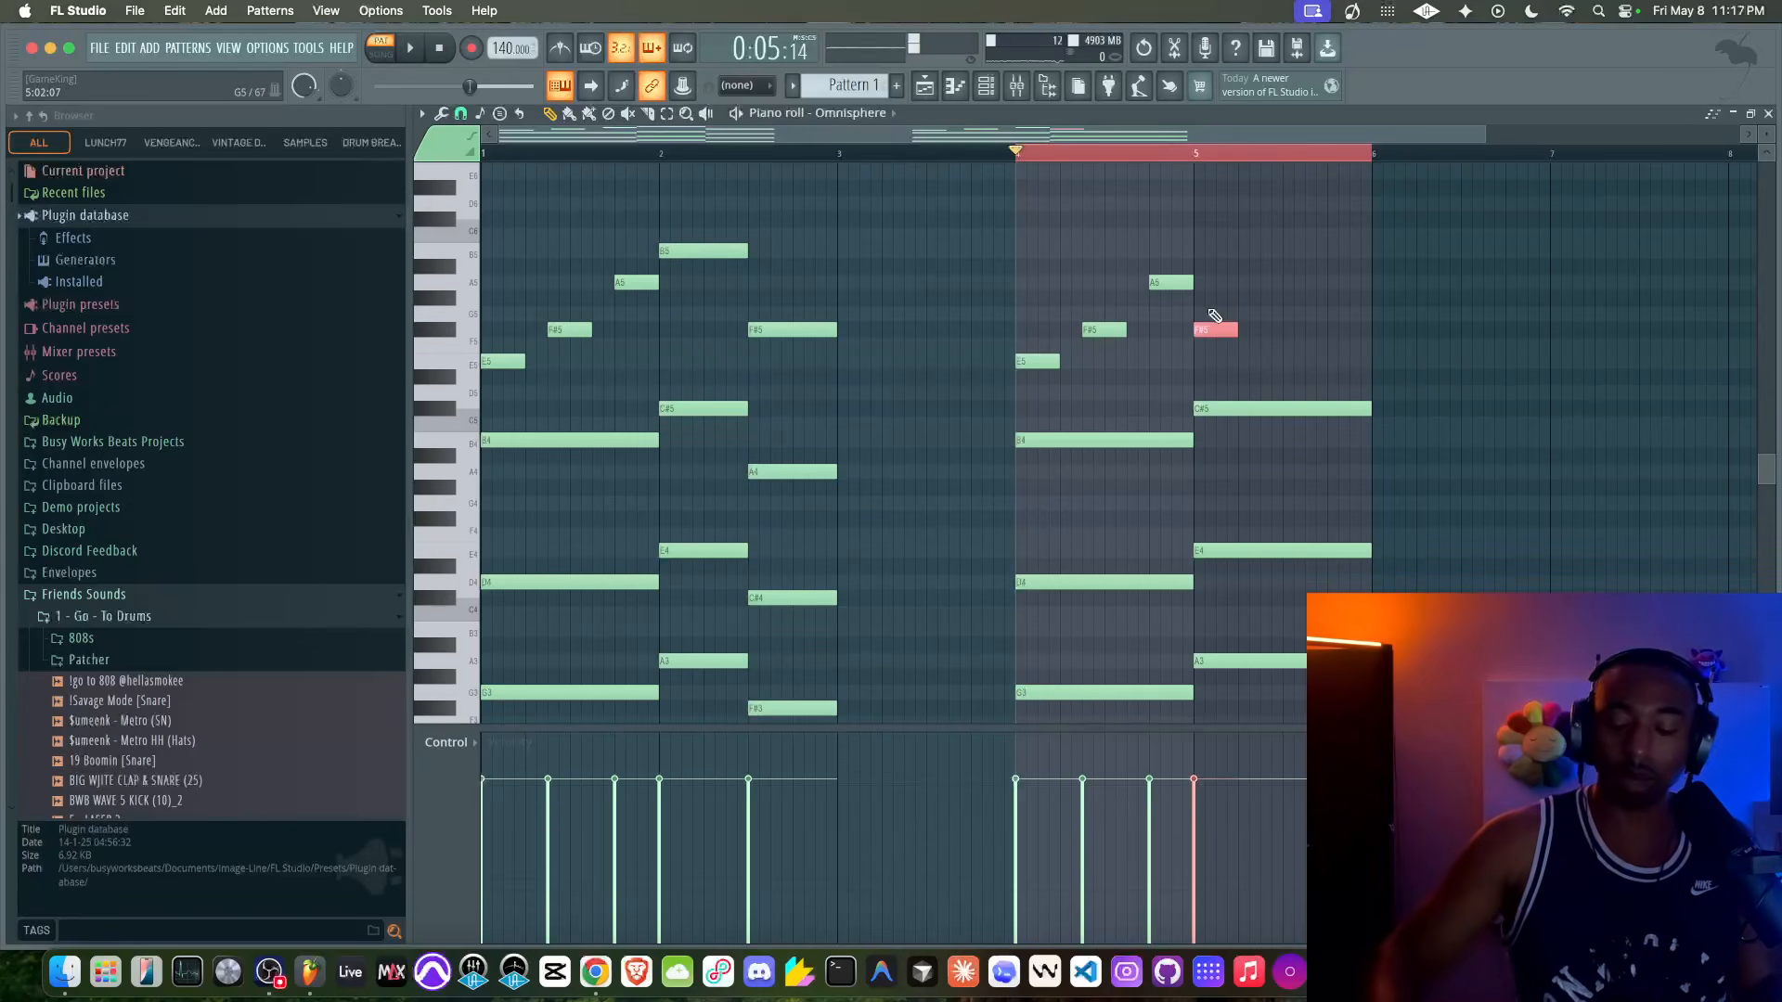
key("Down")
key("Down")
key("Down")
key("Down")
key("Up")
key("Up")
key("Up")
key("Up")
key("Up")
key("Up")
key("Up")
key("Up")
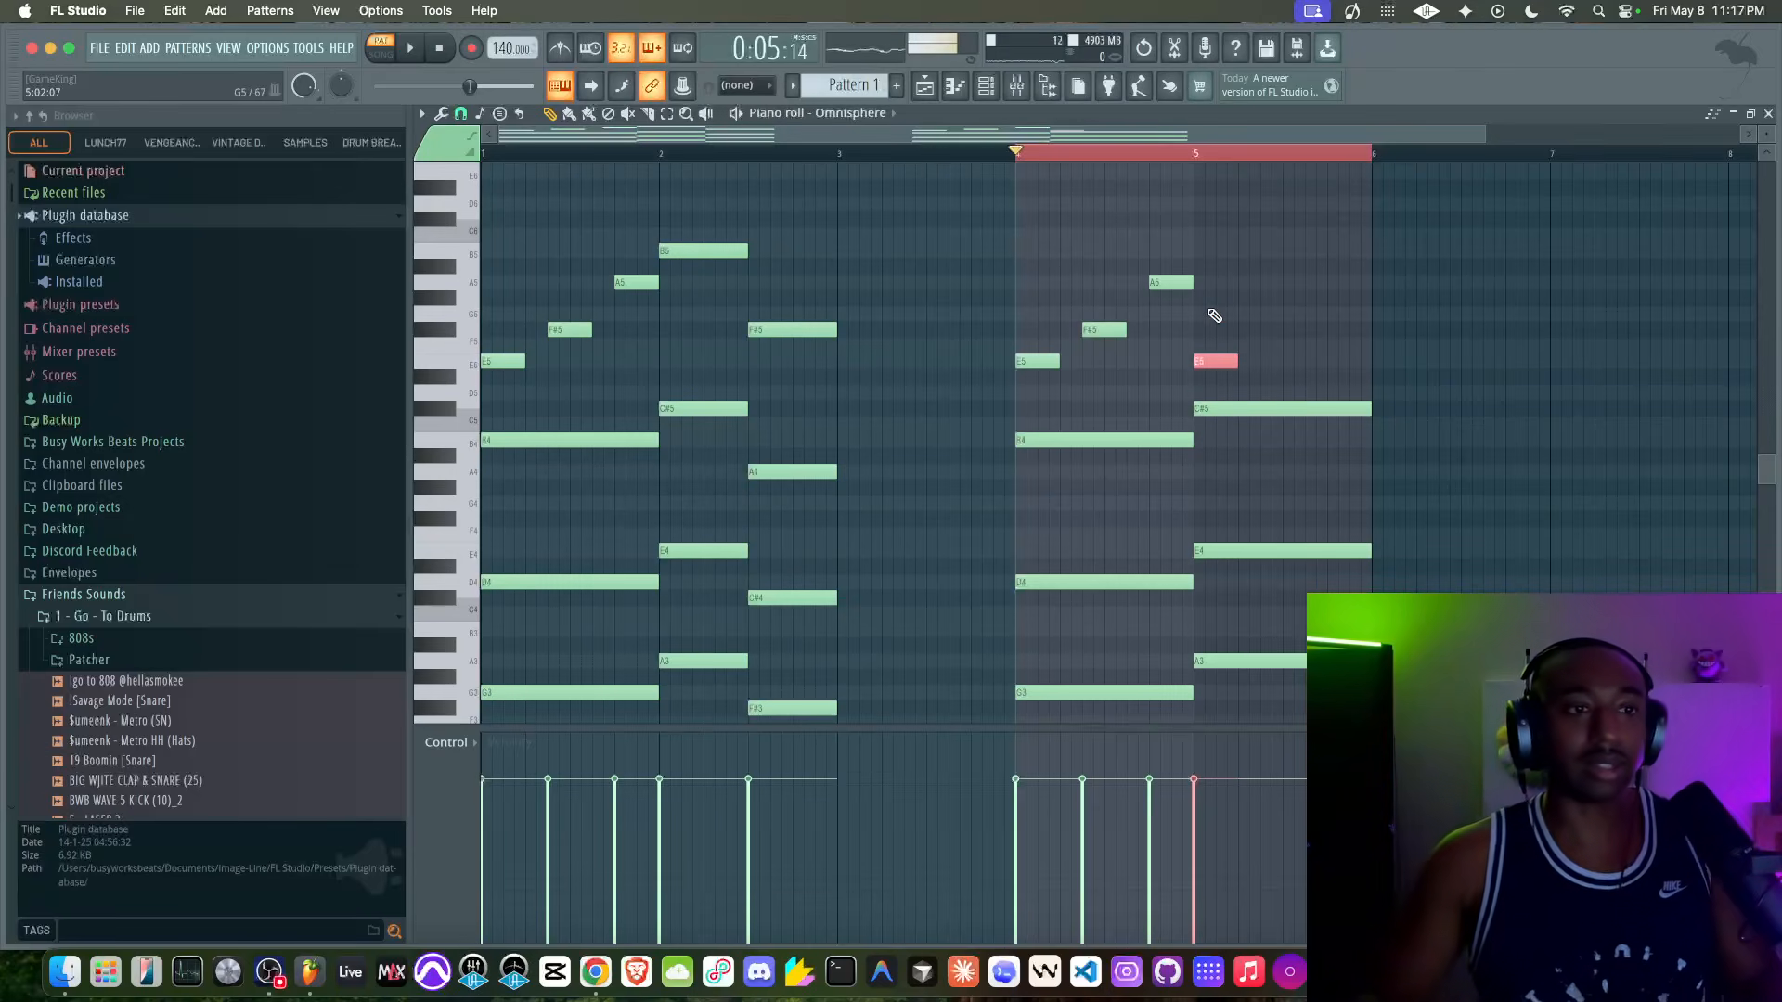
key("Up")
key("Up")
key("Up")
key("Up")
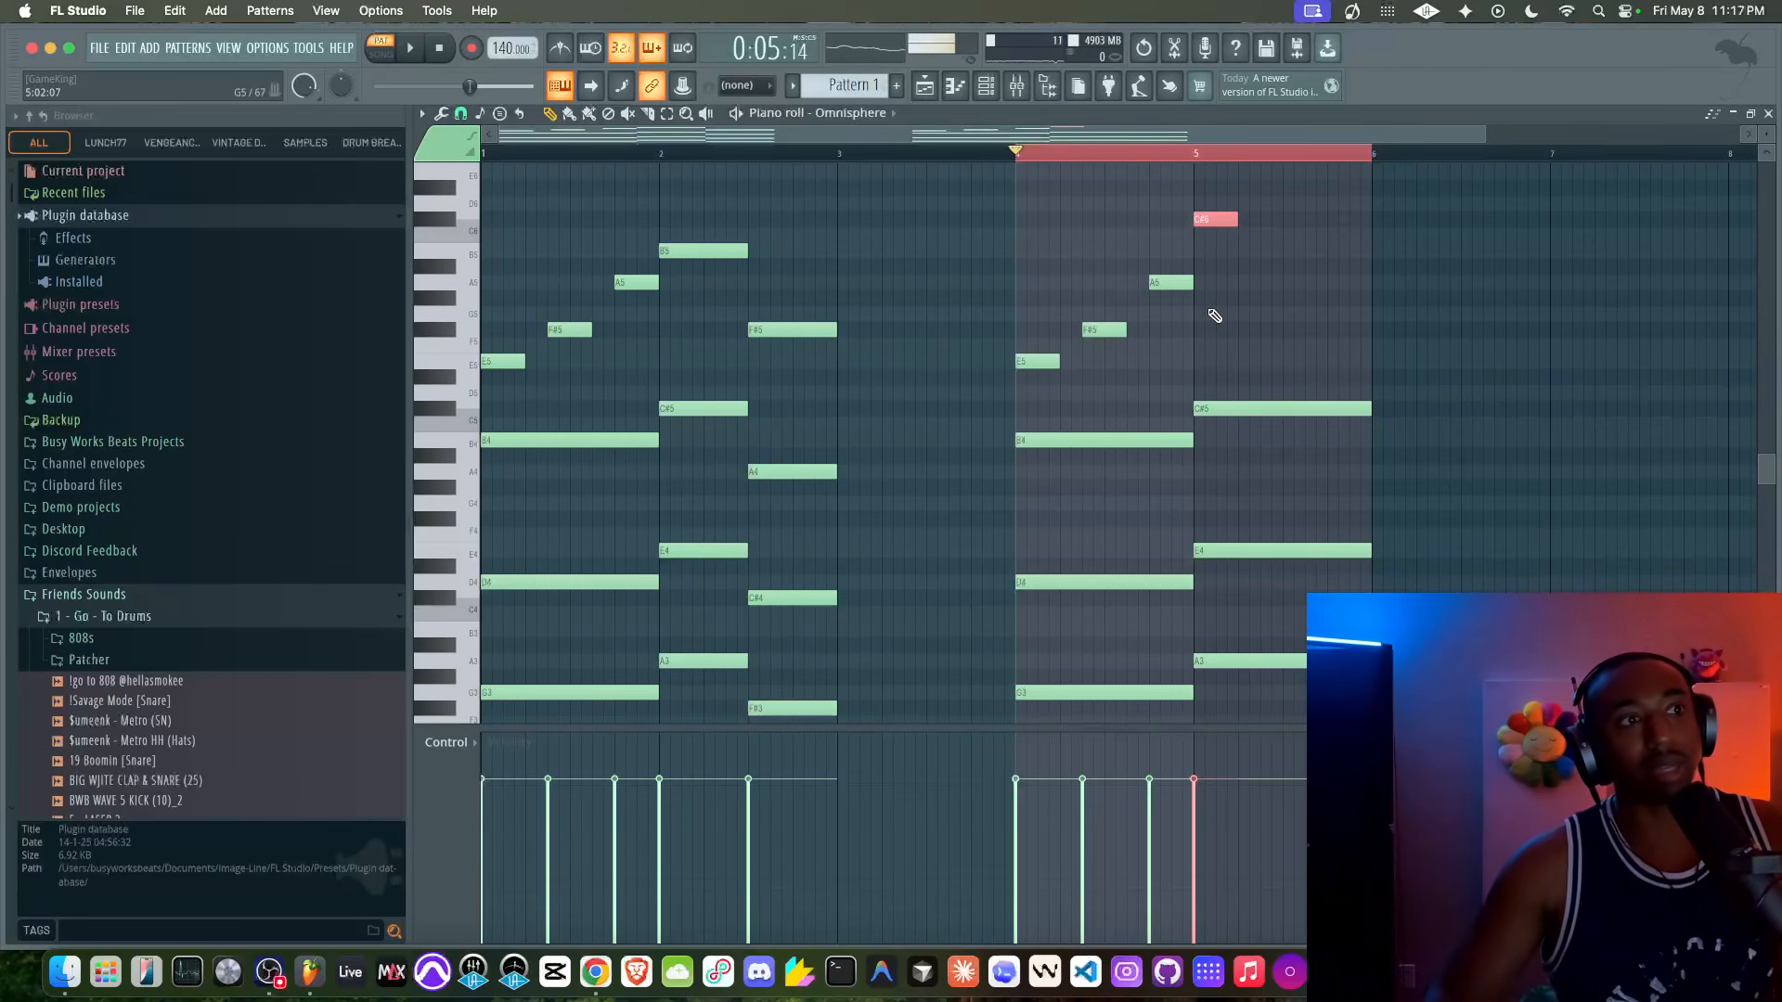
key("Down")
key("Down")
key("Down")
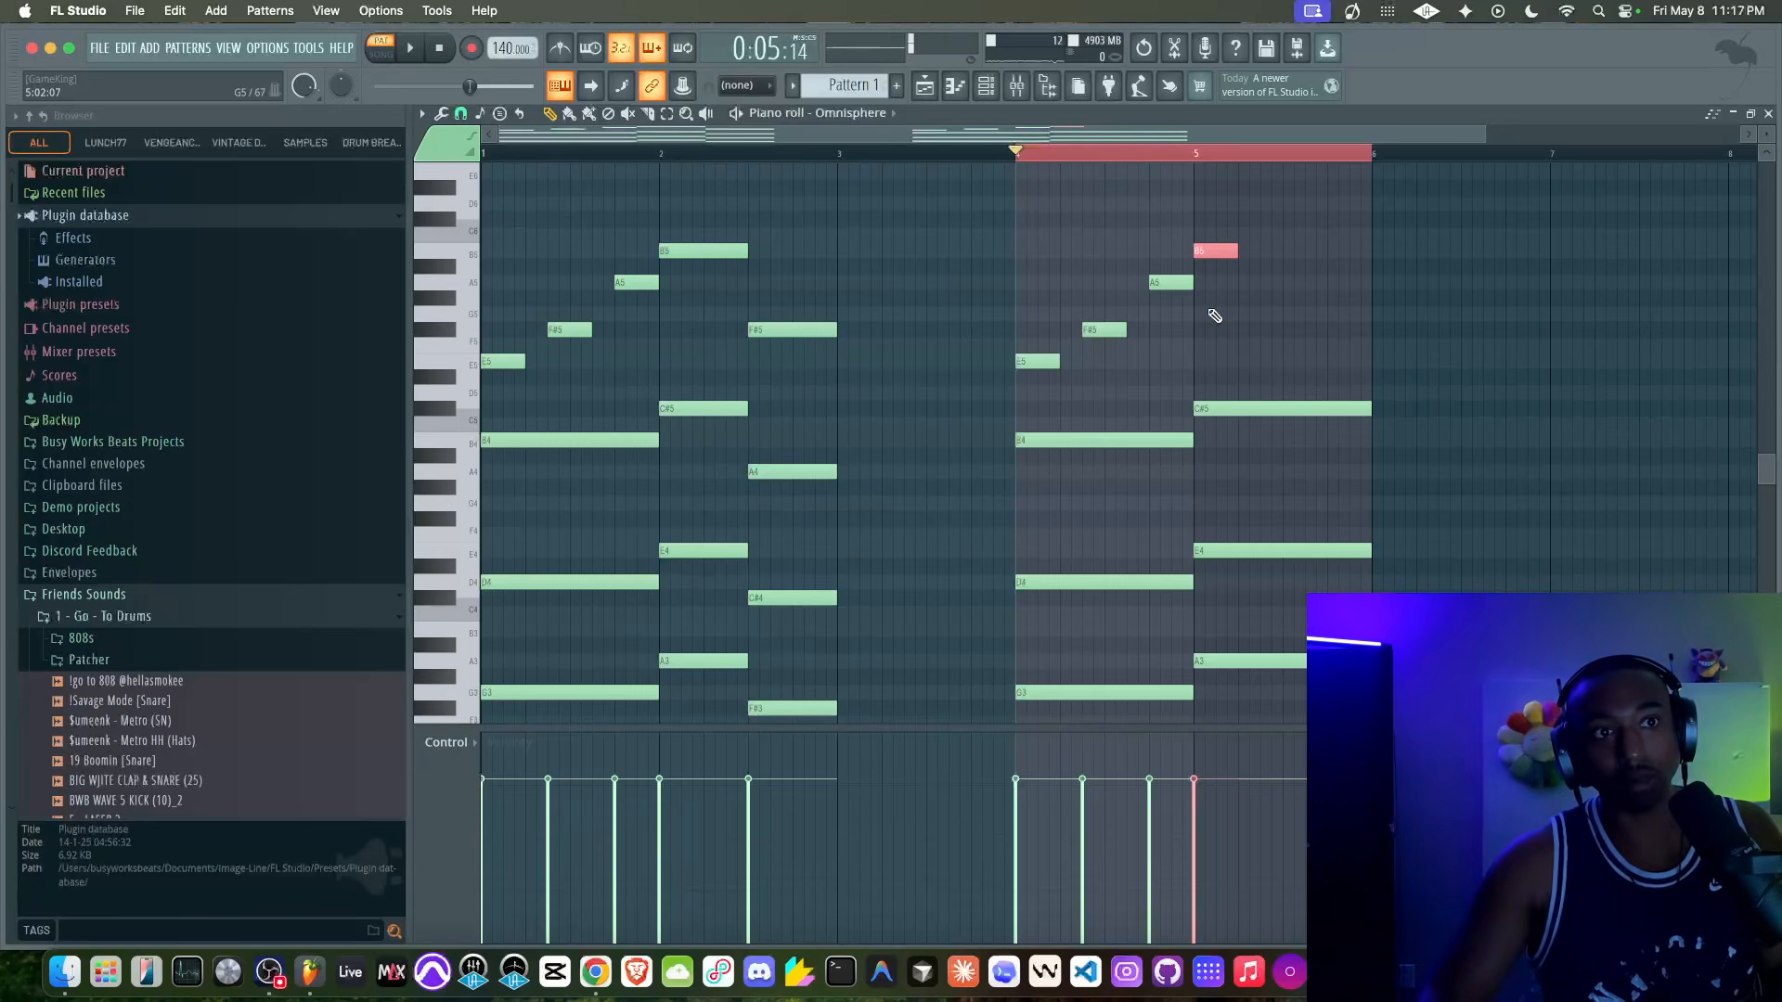
Step: Lengthen the bar 5 B5 to seven steps and add a seven-step F#5 at step 10 of bar 5
key("space")
left_click_drag(1237, 251, 1272, 252)
key("space")
left_click(1296, 330)
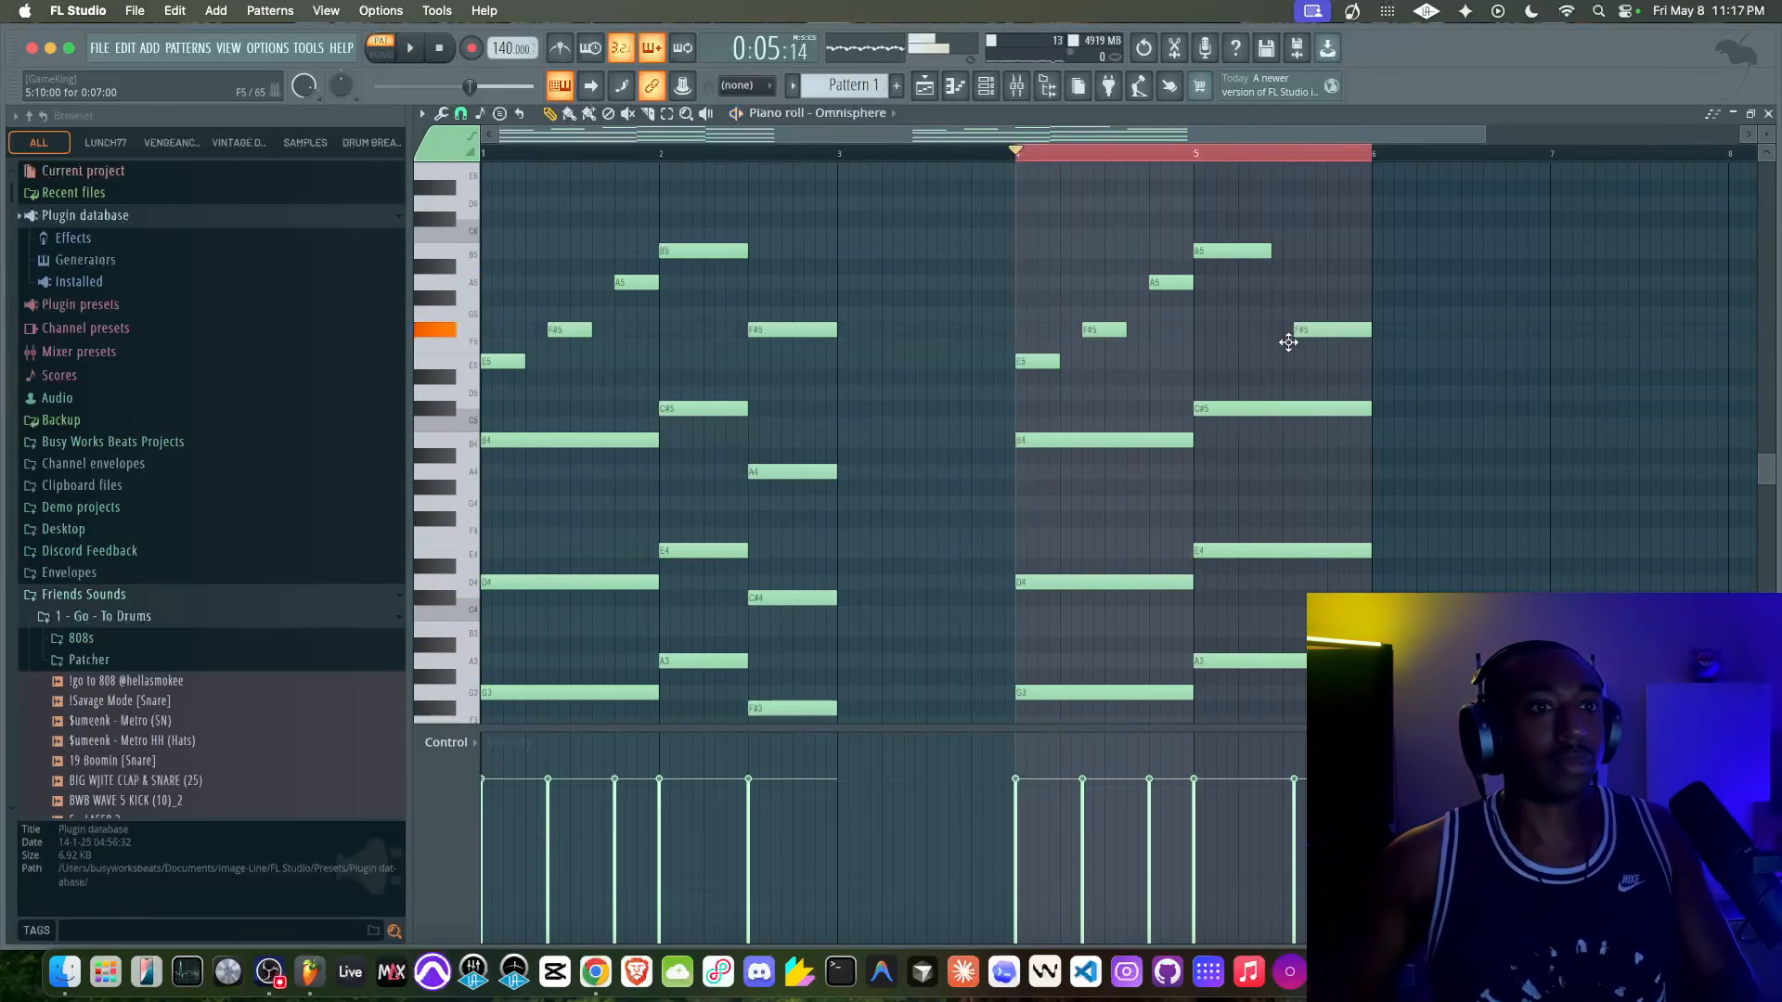
Step: Shorten bar 5's A3, E4 and C#5 to half a bar and duplicate them into the second half as F#3, C#4 and A#4
left_click_drag(1265, 385, 1284, 754)
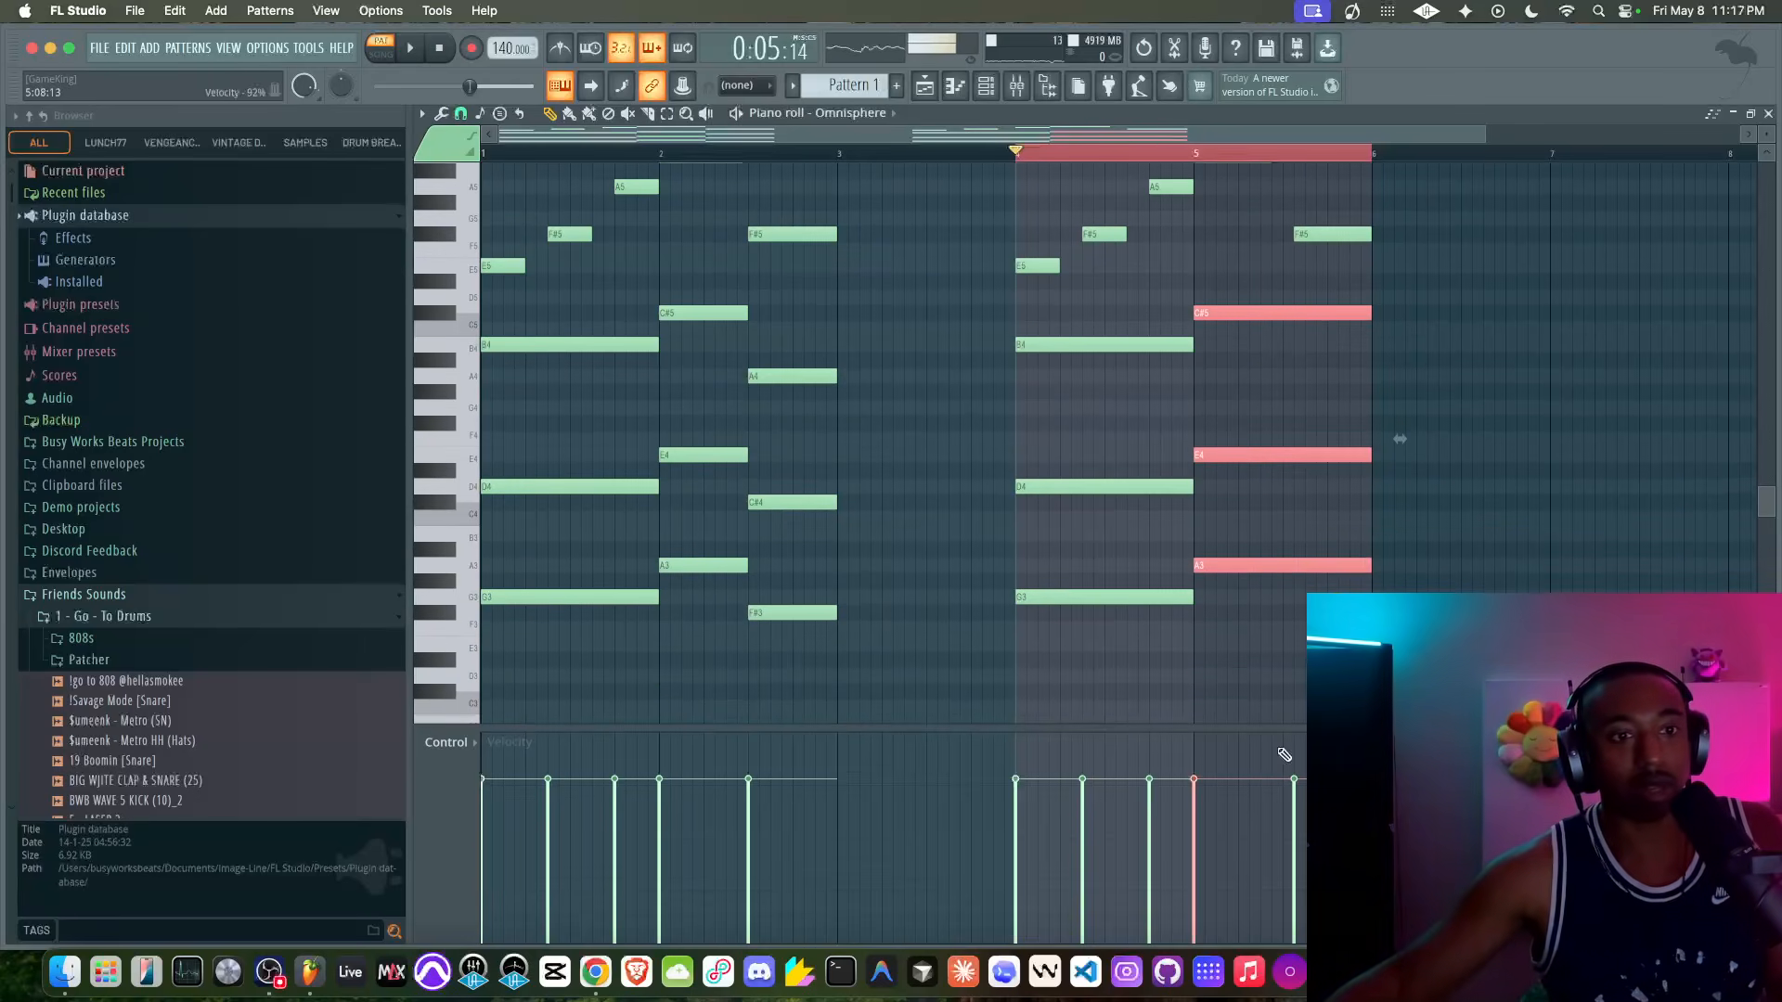
left_click_drag(1363, 558, 1282, 567)
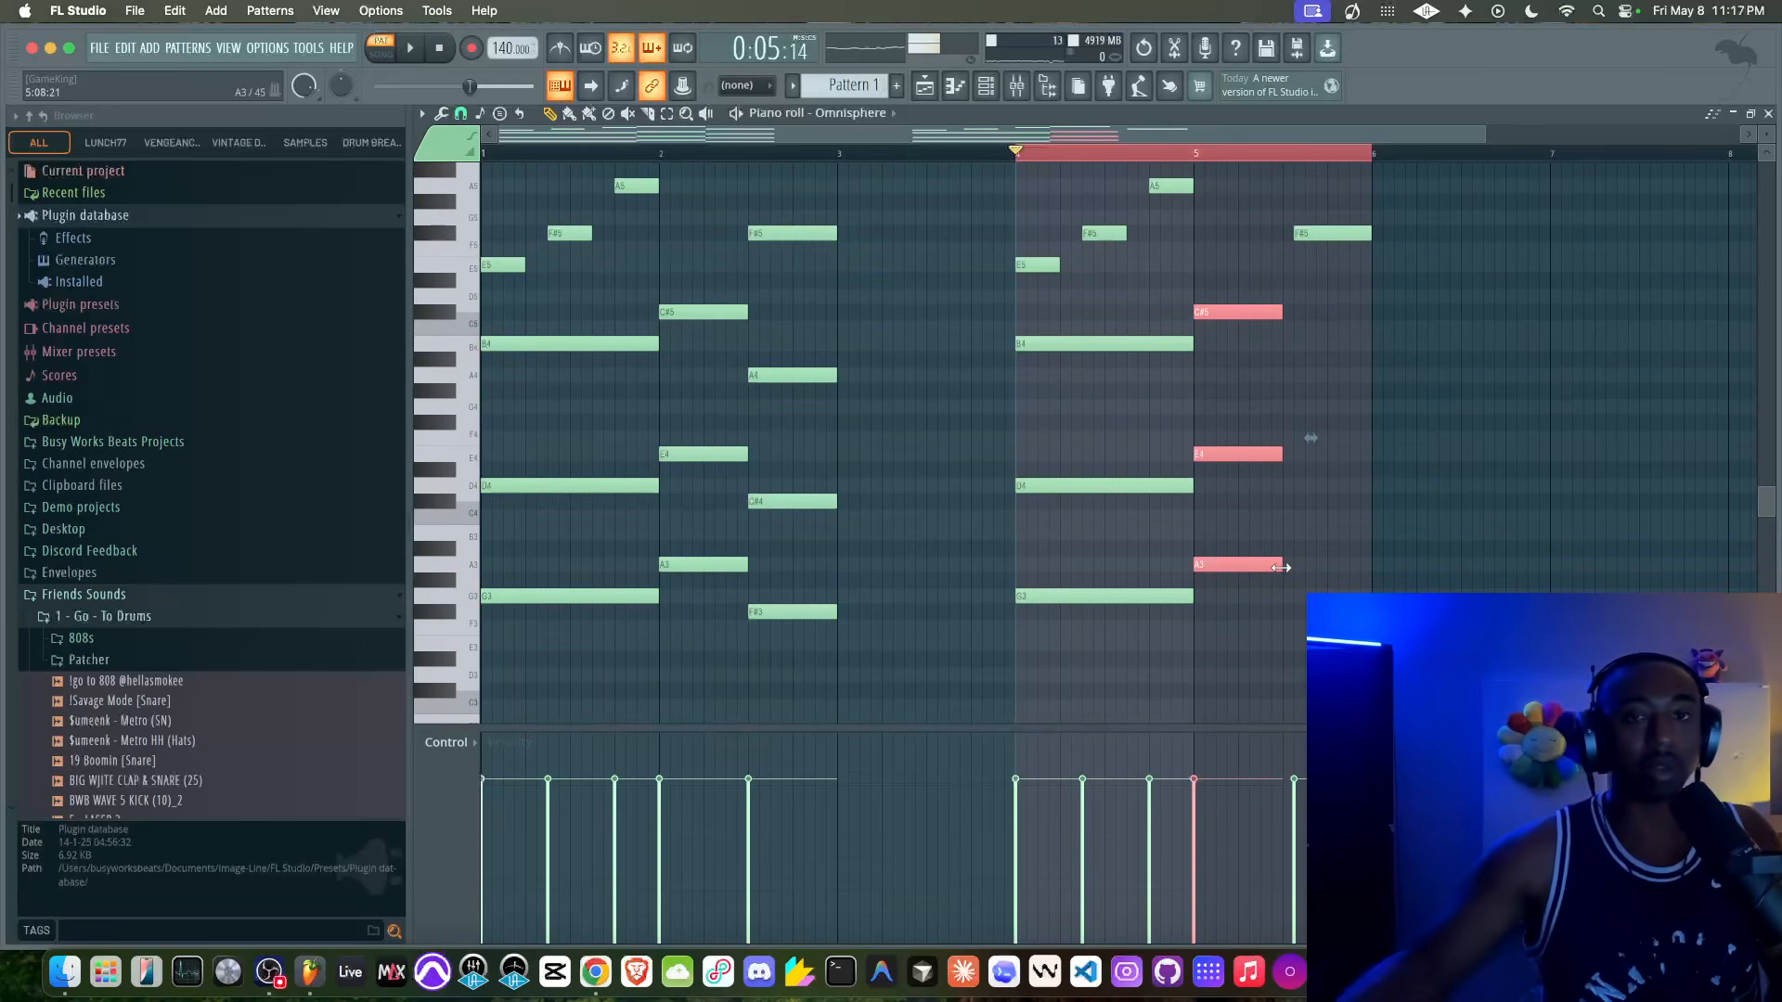
left_click_drag(1253, 563, 1352, 594)
left_click_drag(1411, 470, 1400, 484)
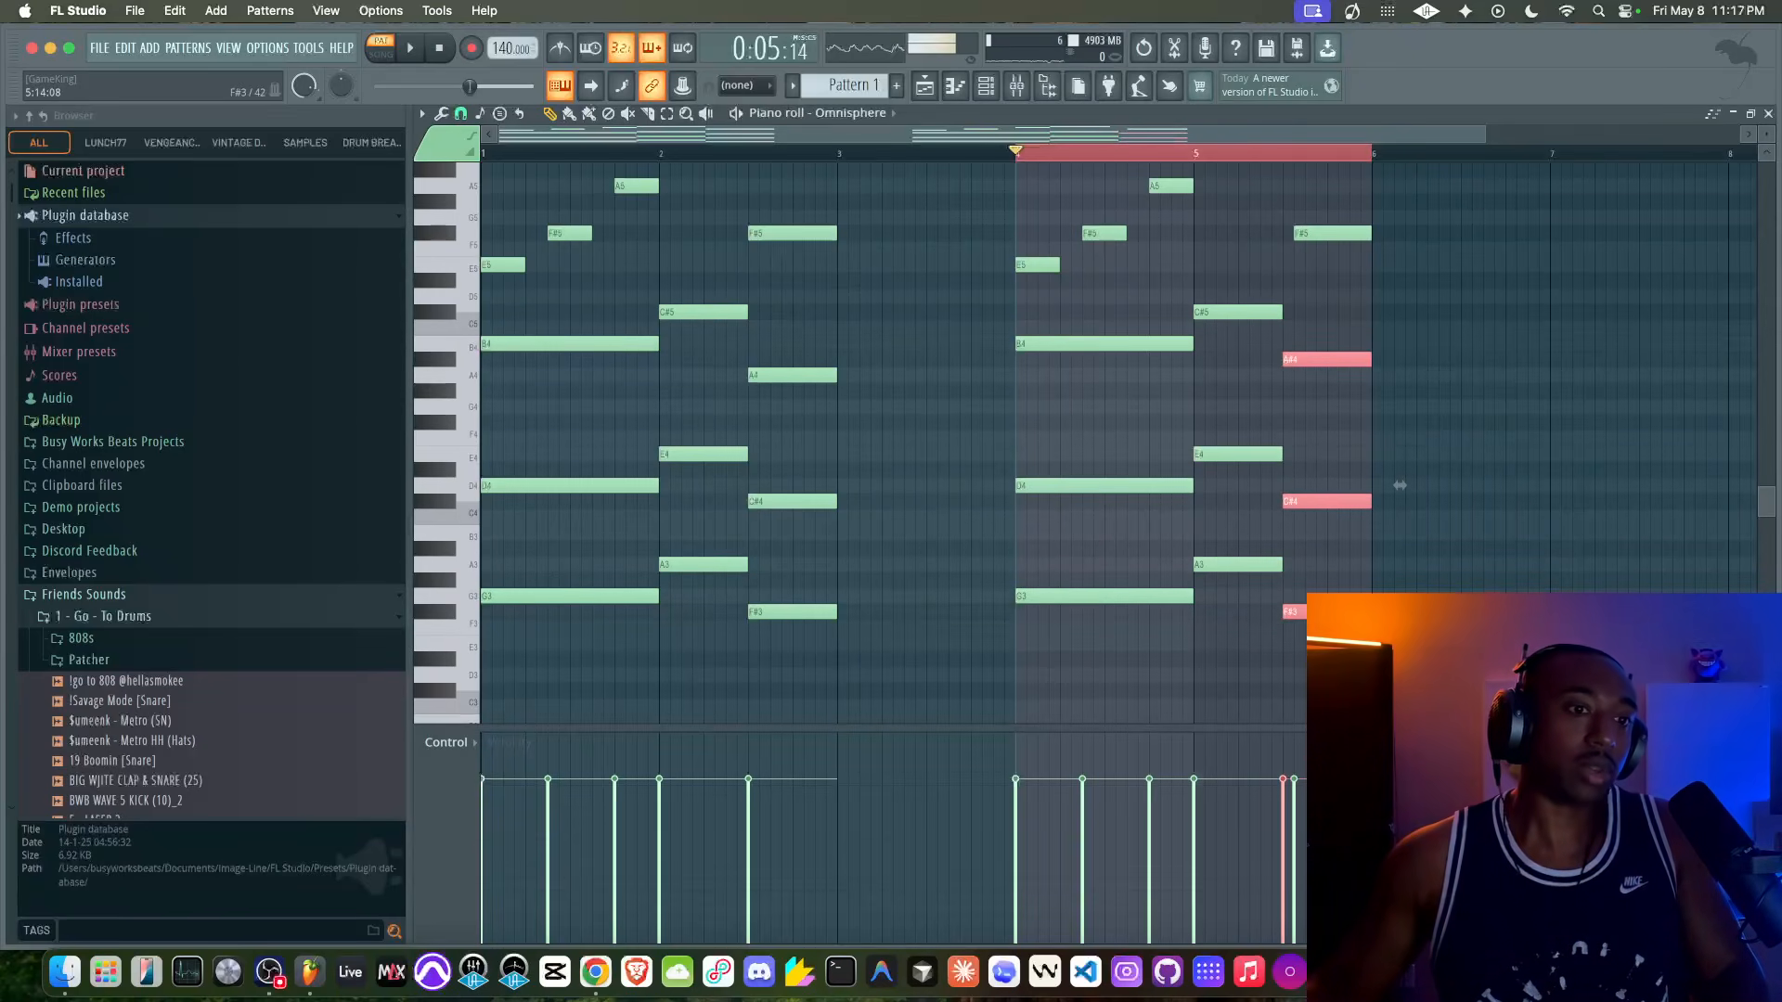
Step: Compare the G3 and F#3 bass notes, and lower the last chord's A#4 to A4
left_click_drag(1180, 596, 1312, 613)
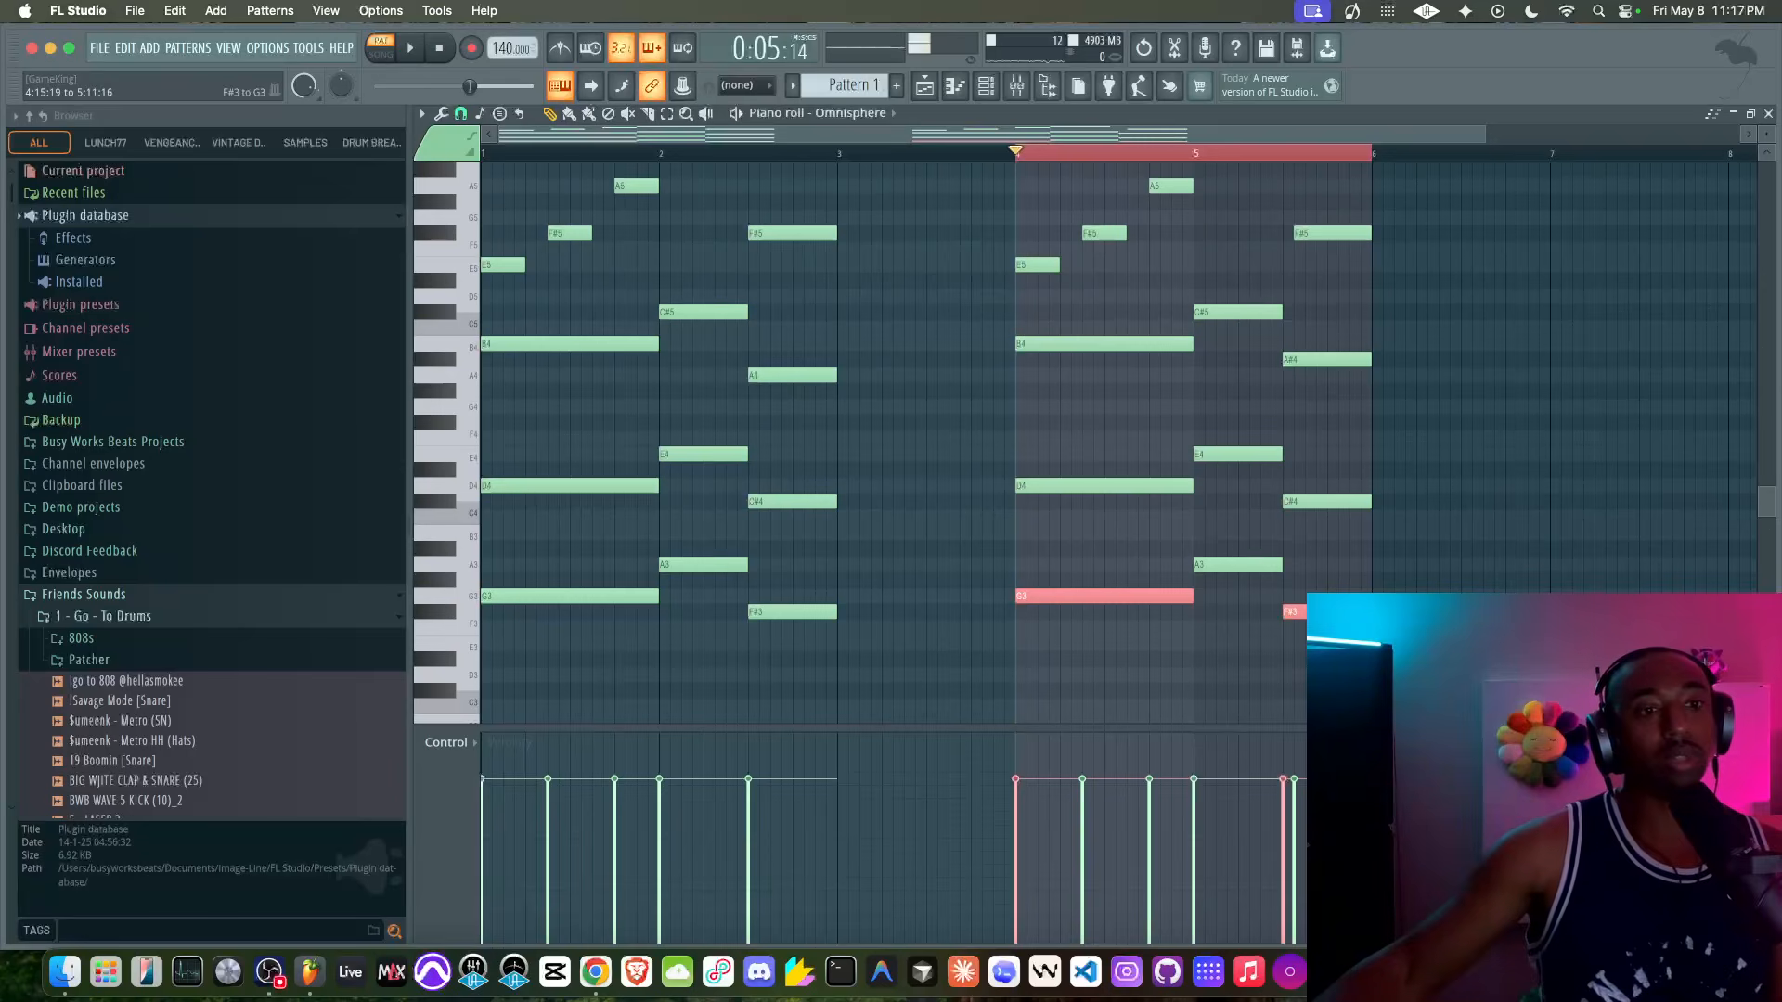
left_click_drag(1191, 591, 1350, 634)
left_click(1281, 664, "super")
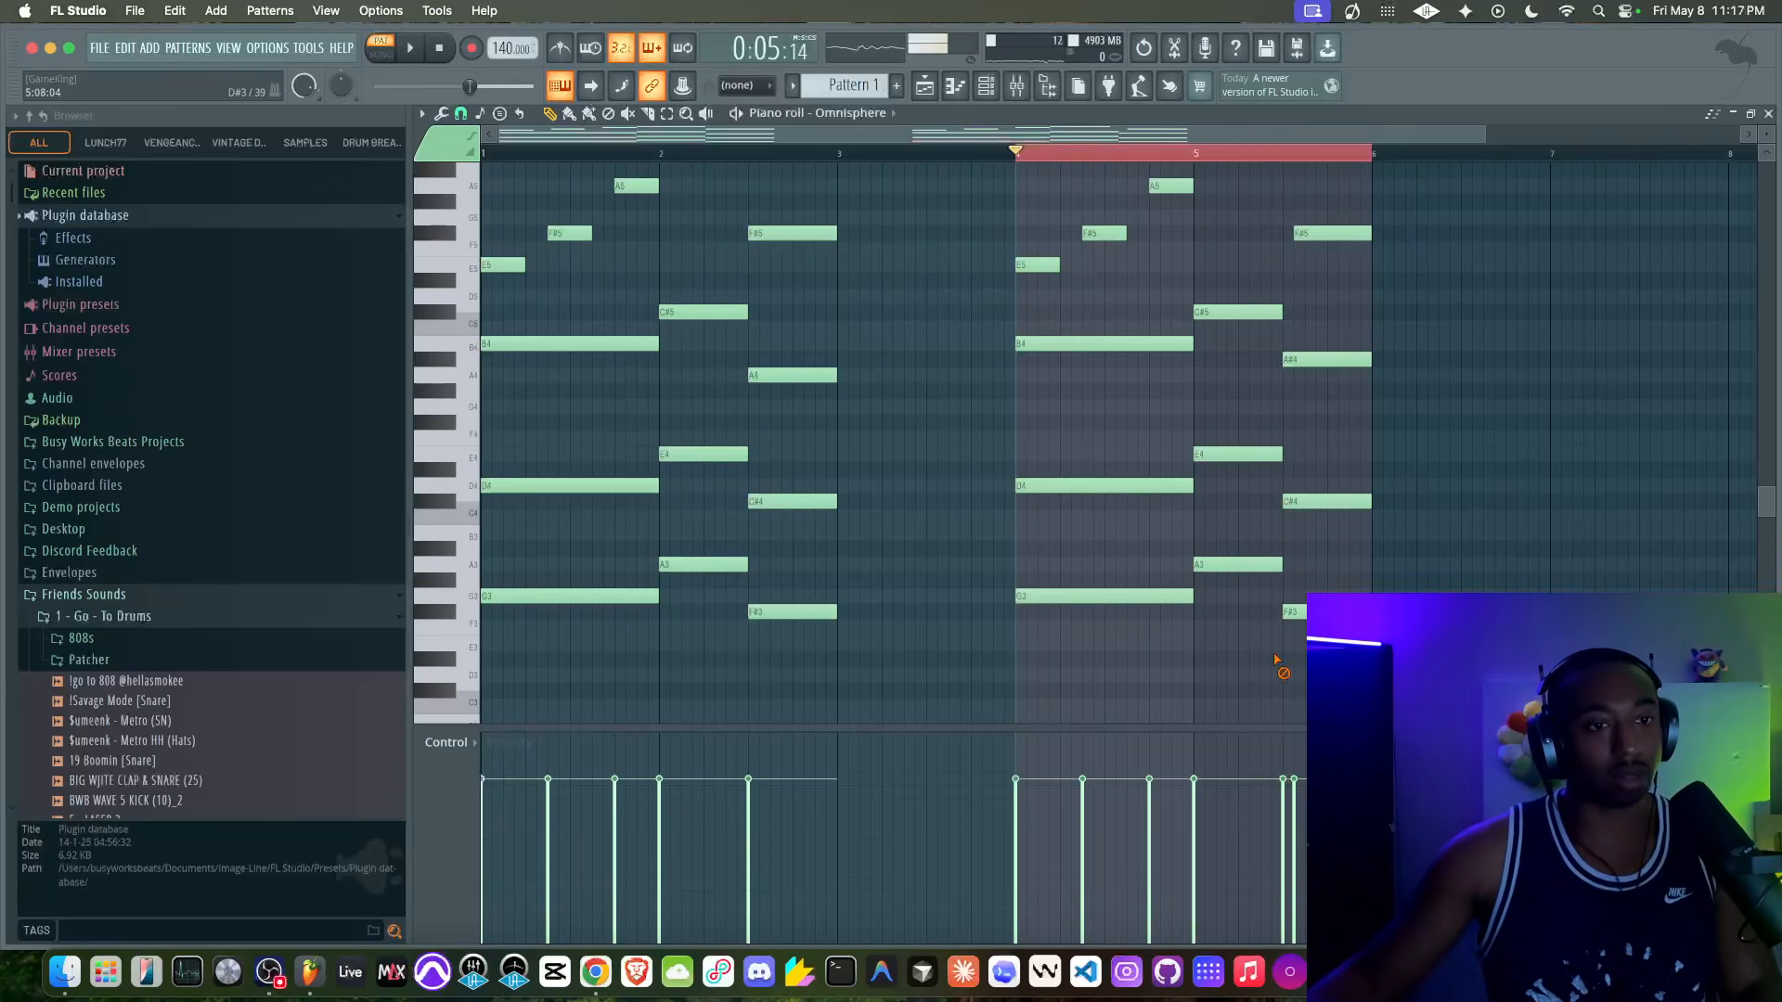
left_click(1327, 360)
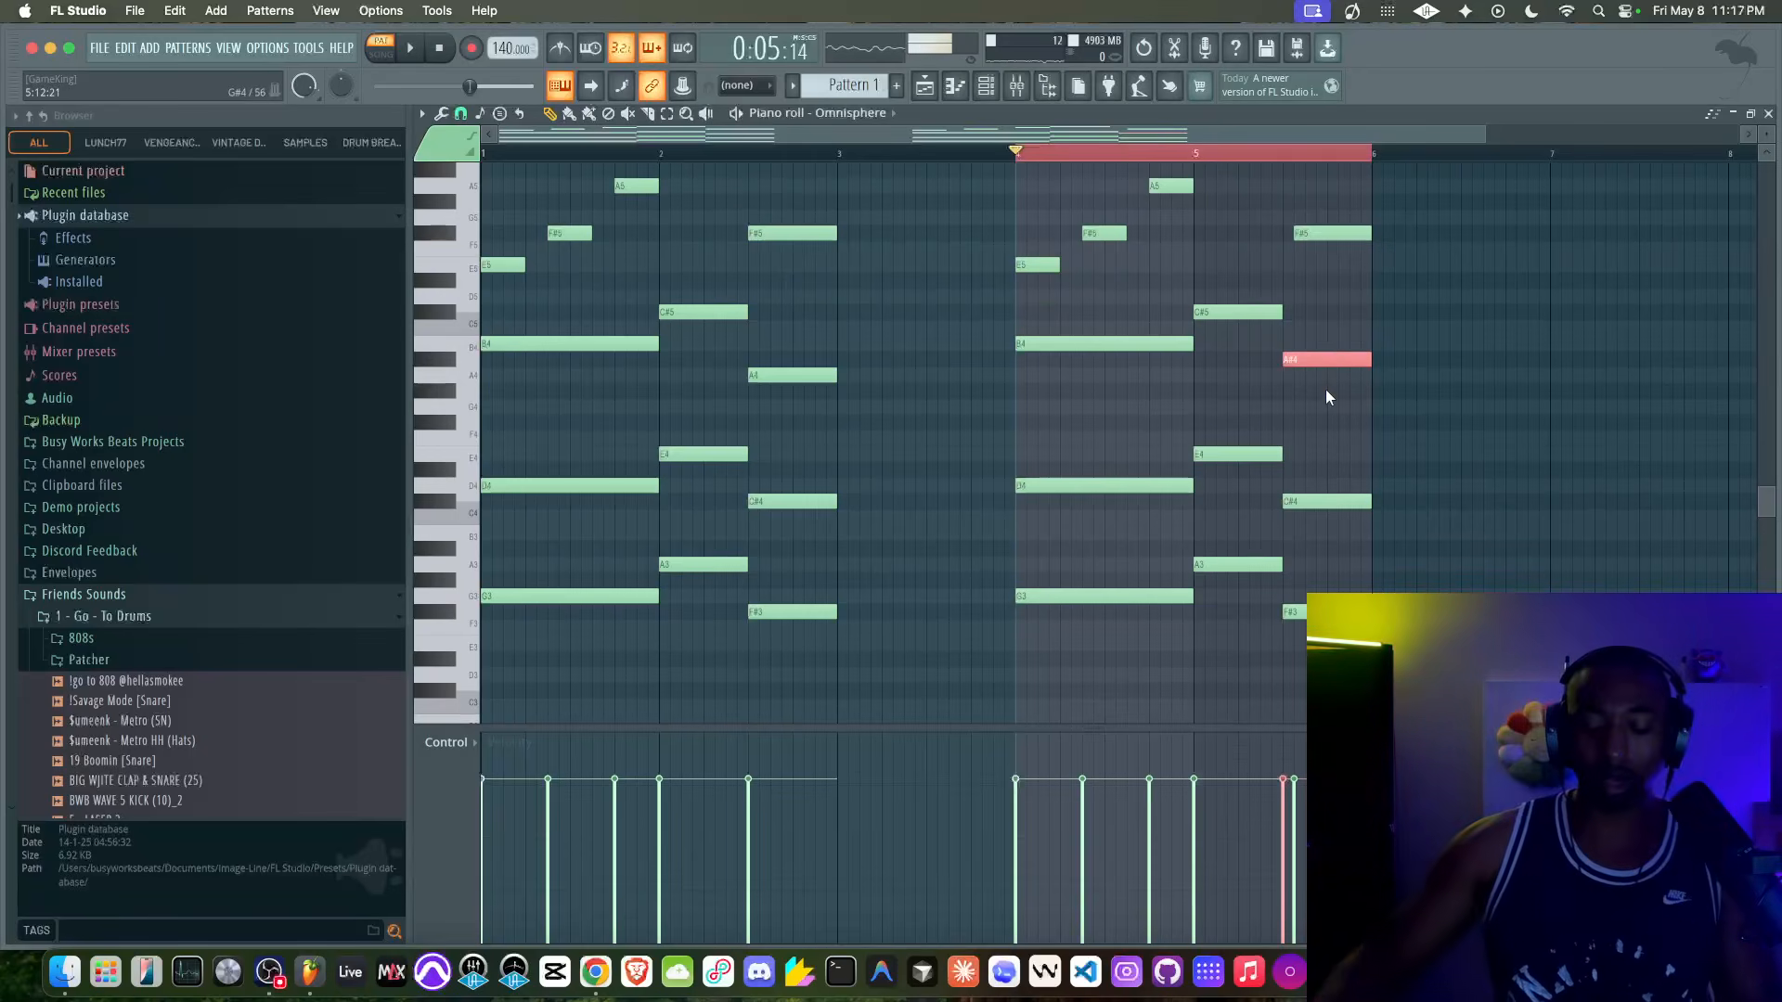
key("Down")
Step: During playback, shift the bar 5 F#5 earlier to align with the last chord, and select it together with F#3
key("space")
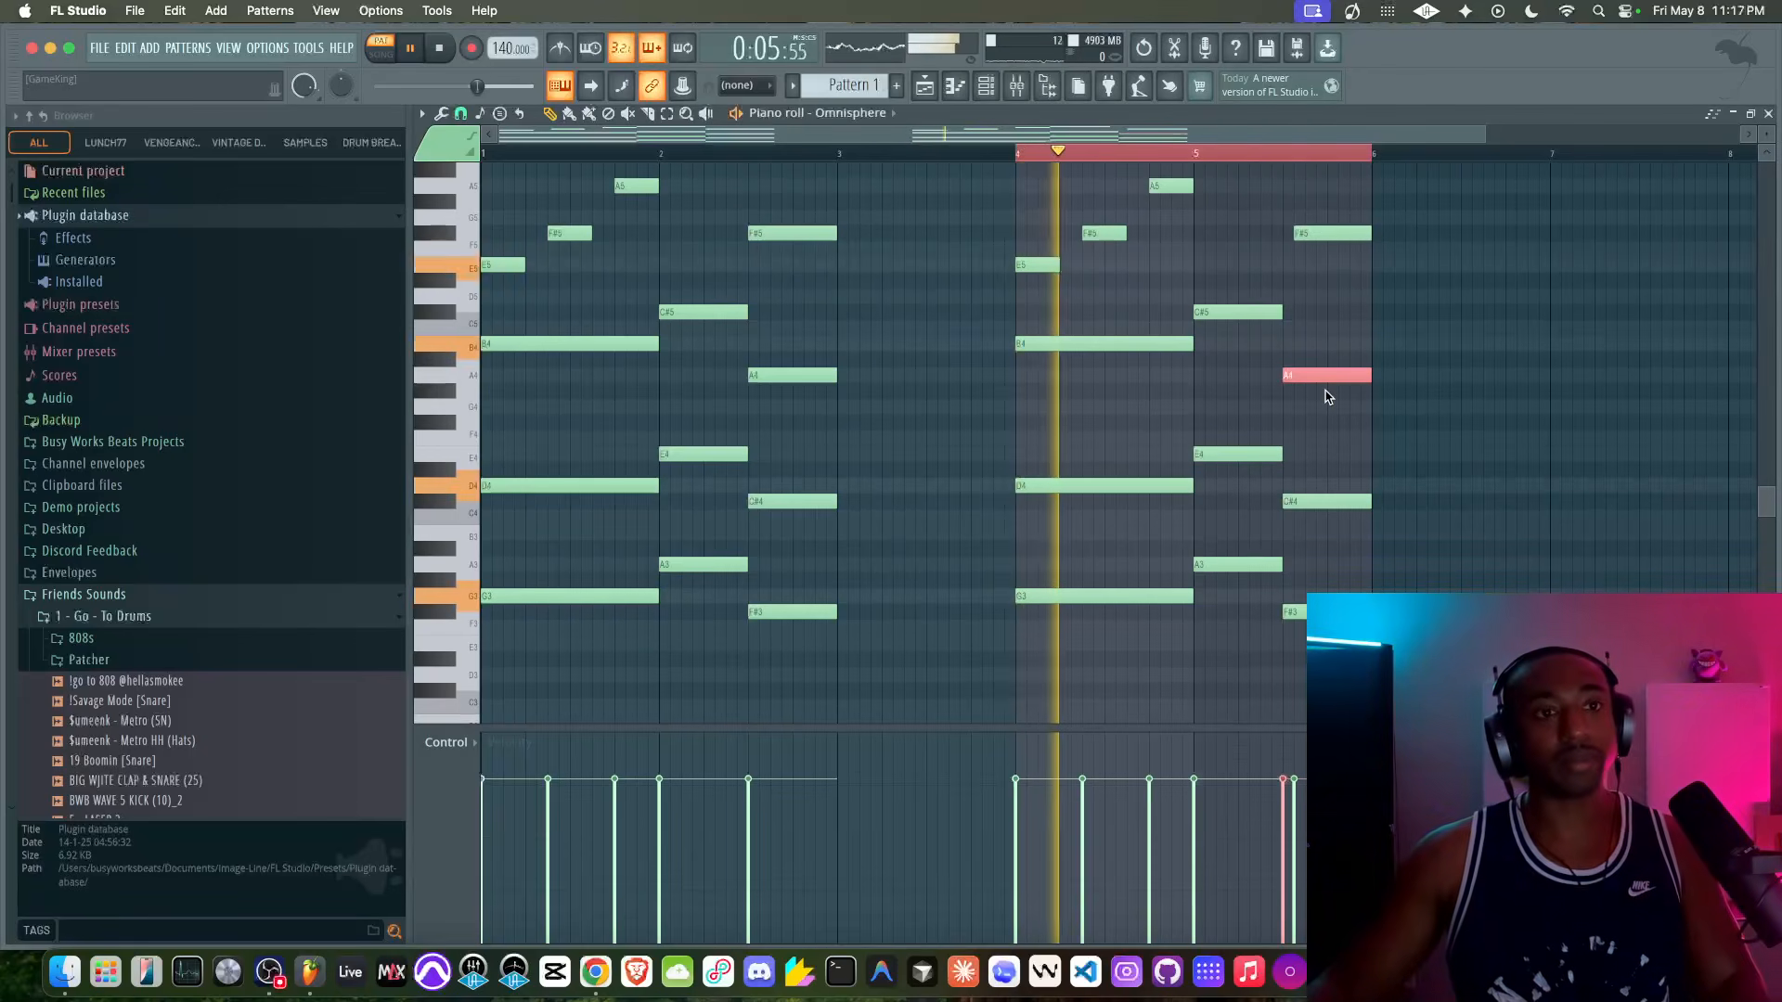
left_click_drag(1336, 234, 1325, 235)
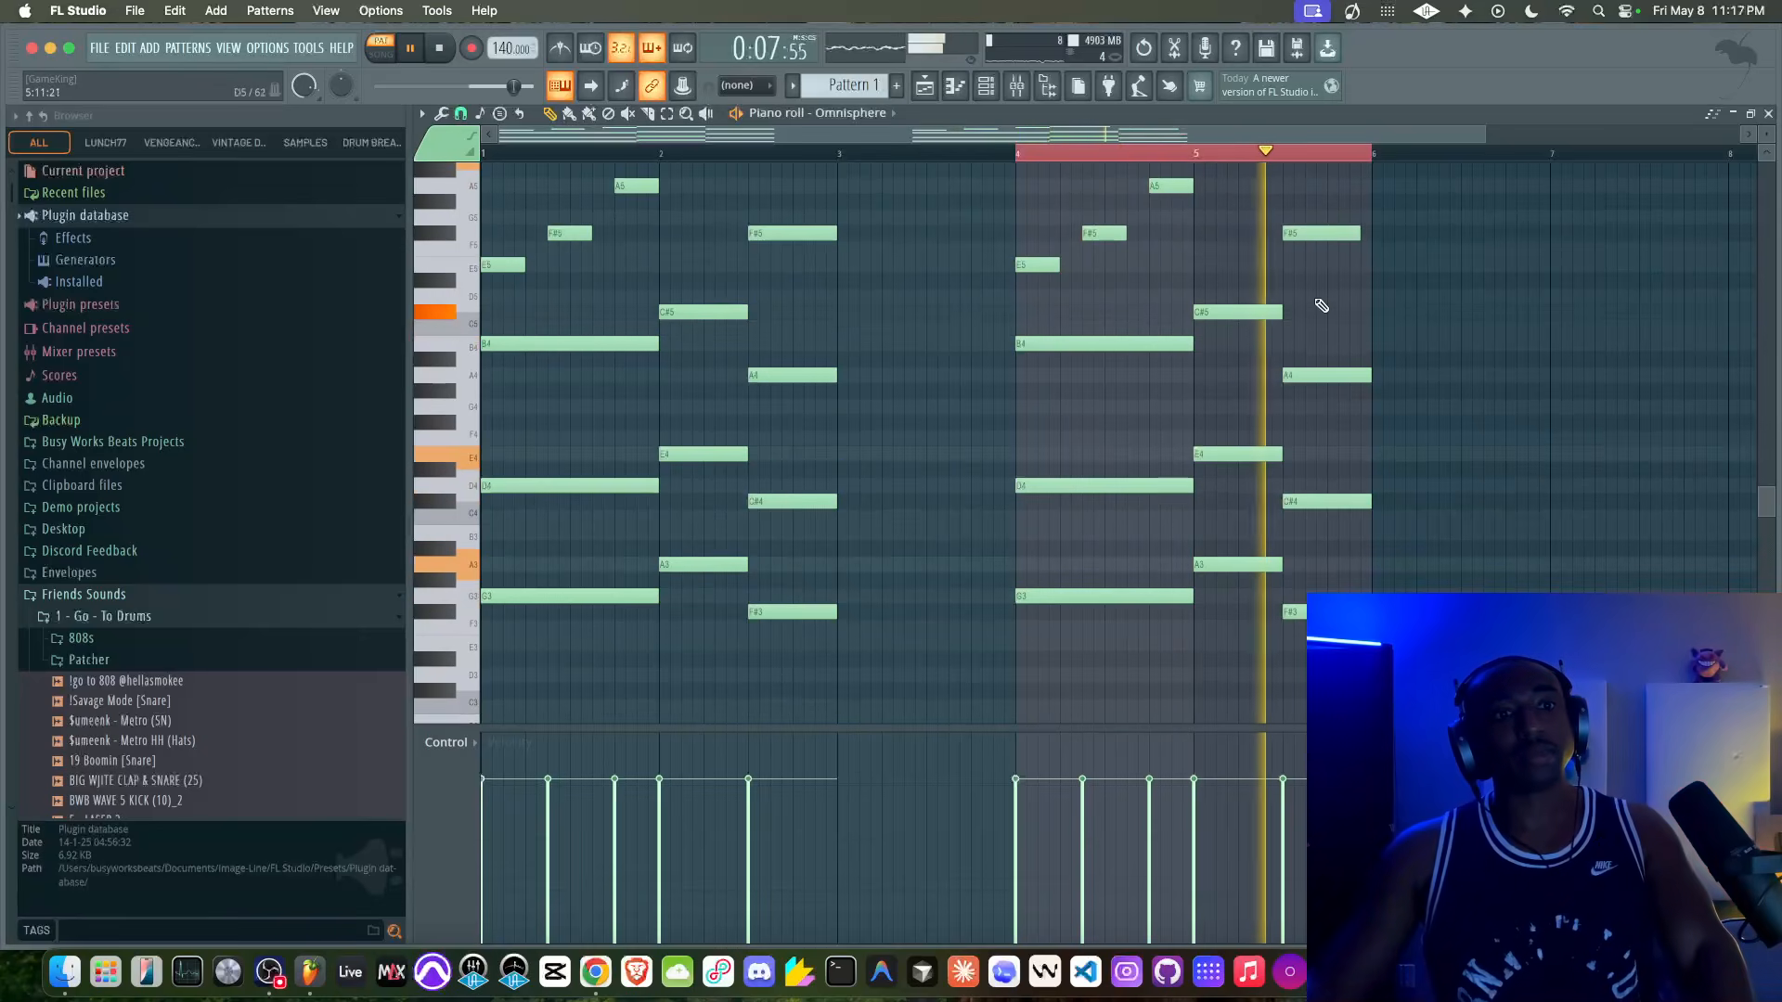
left_click(1310, 612, "shift+super")
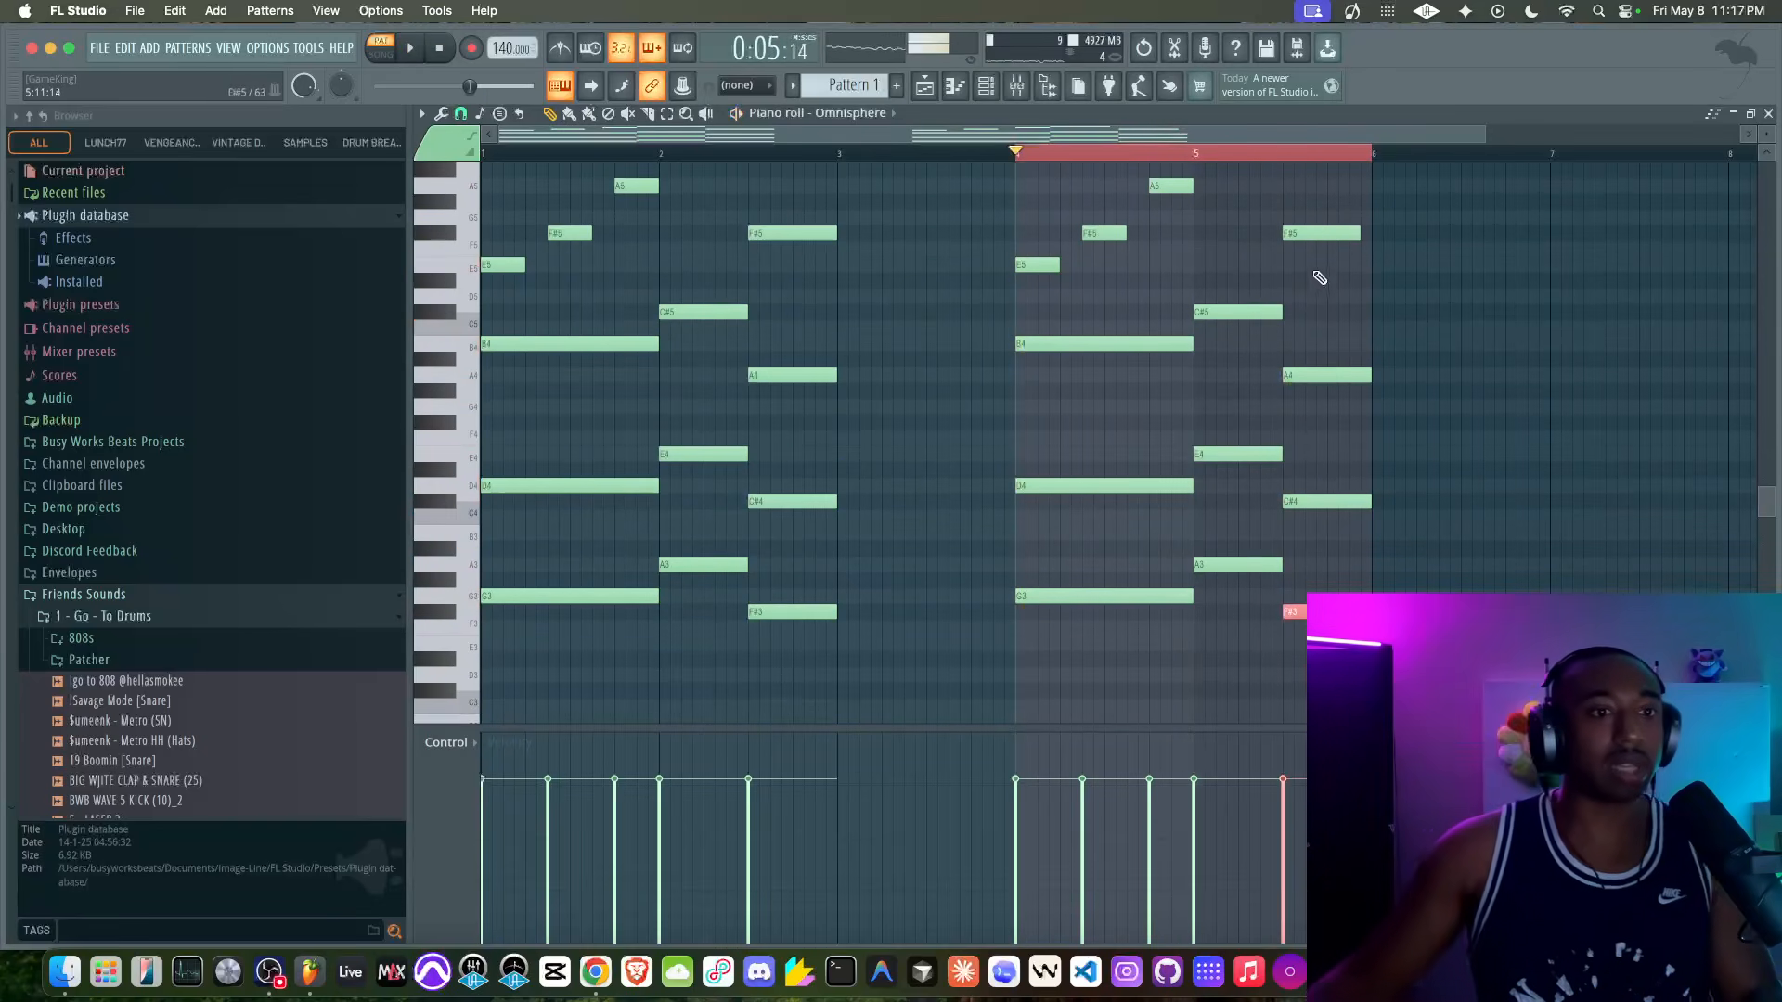
left_click(1320, 233, "shift+super")
Step: Play back the looped bars 4 and 5 and review the rebuilt progression against the original
key("space")
scroll(1344, 286, "right", 1)
scroll(1344, 290, "right", 2)
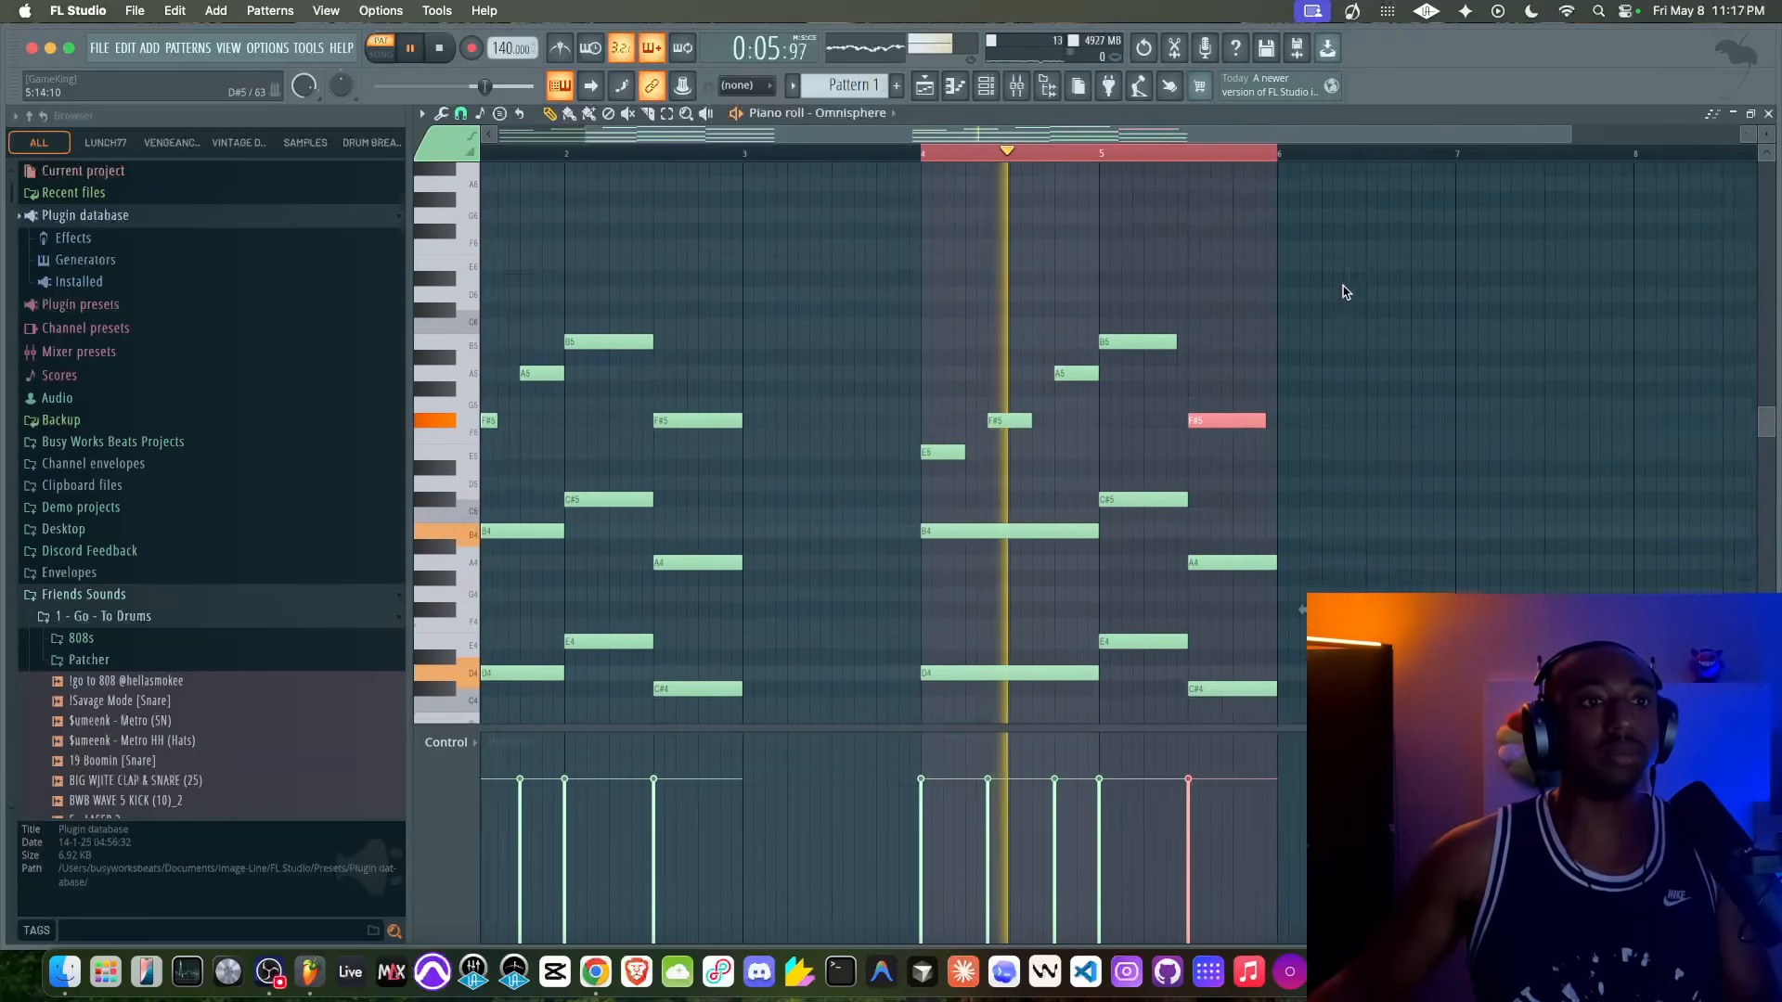
scroll(1344, 291, "up", 3)
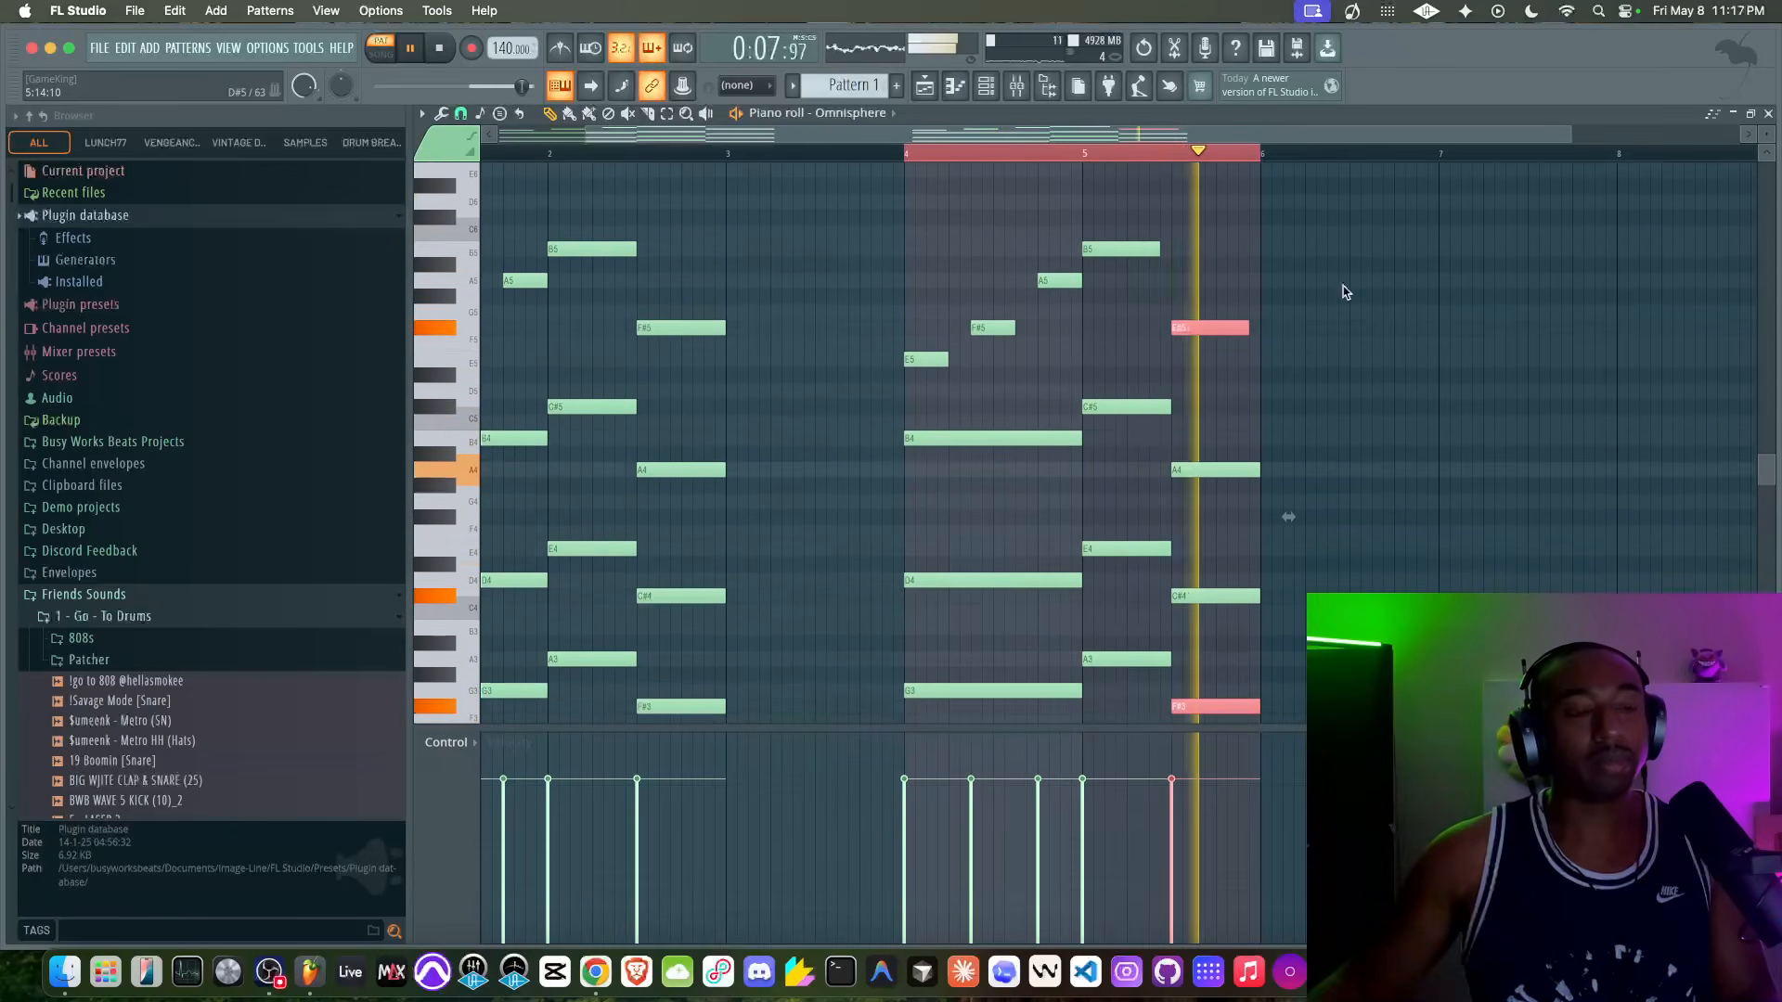
scroll(1344, 290, "down", 3)
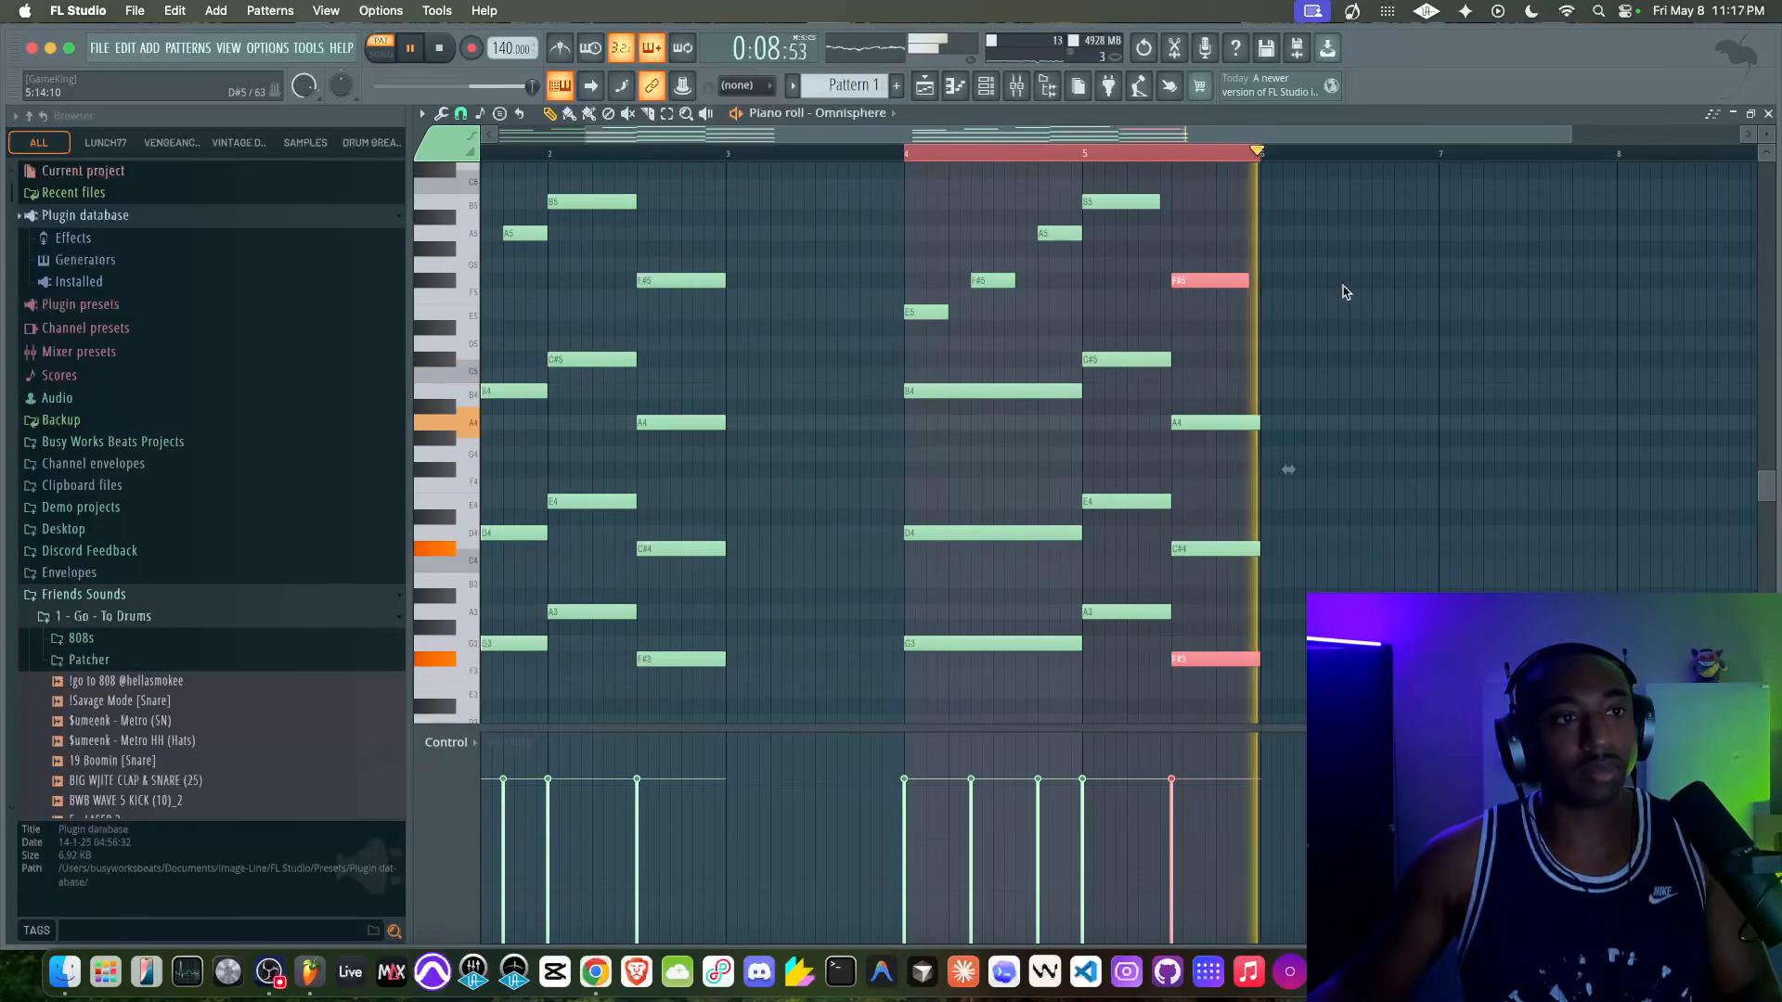
scroll(1343, 290, "right", 2)
scroll(1344, 291, "down", 6)
scroll(1342, 290, "up", 6)
scroll(1343, 291, "right", 2)
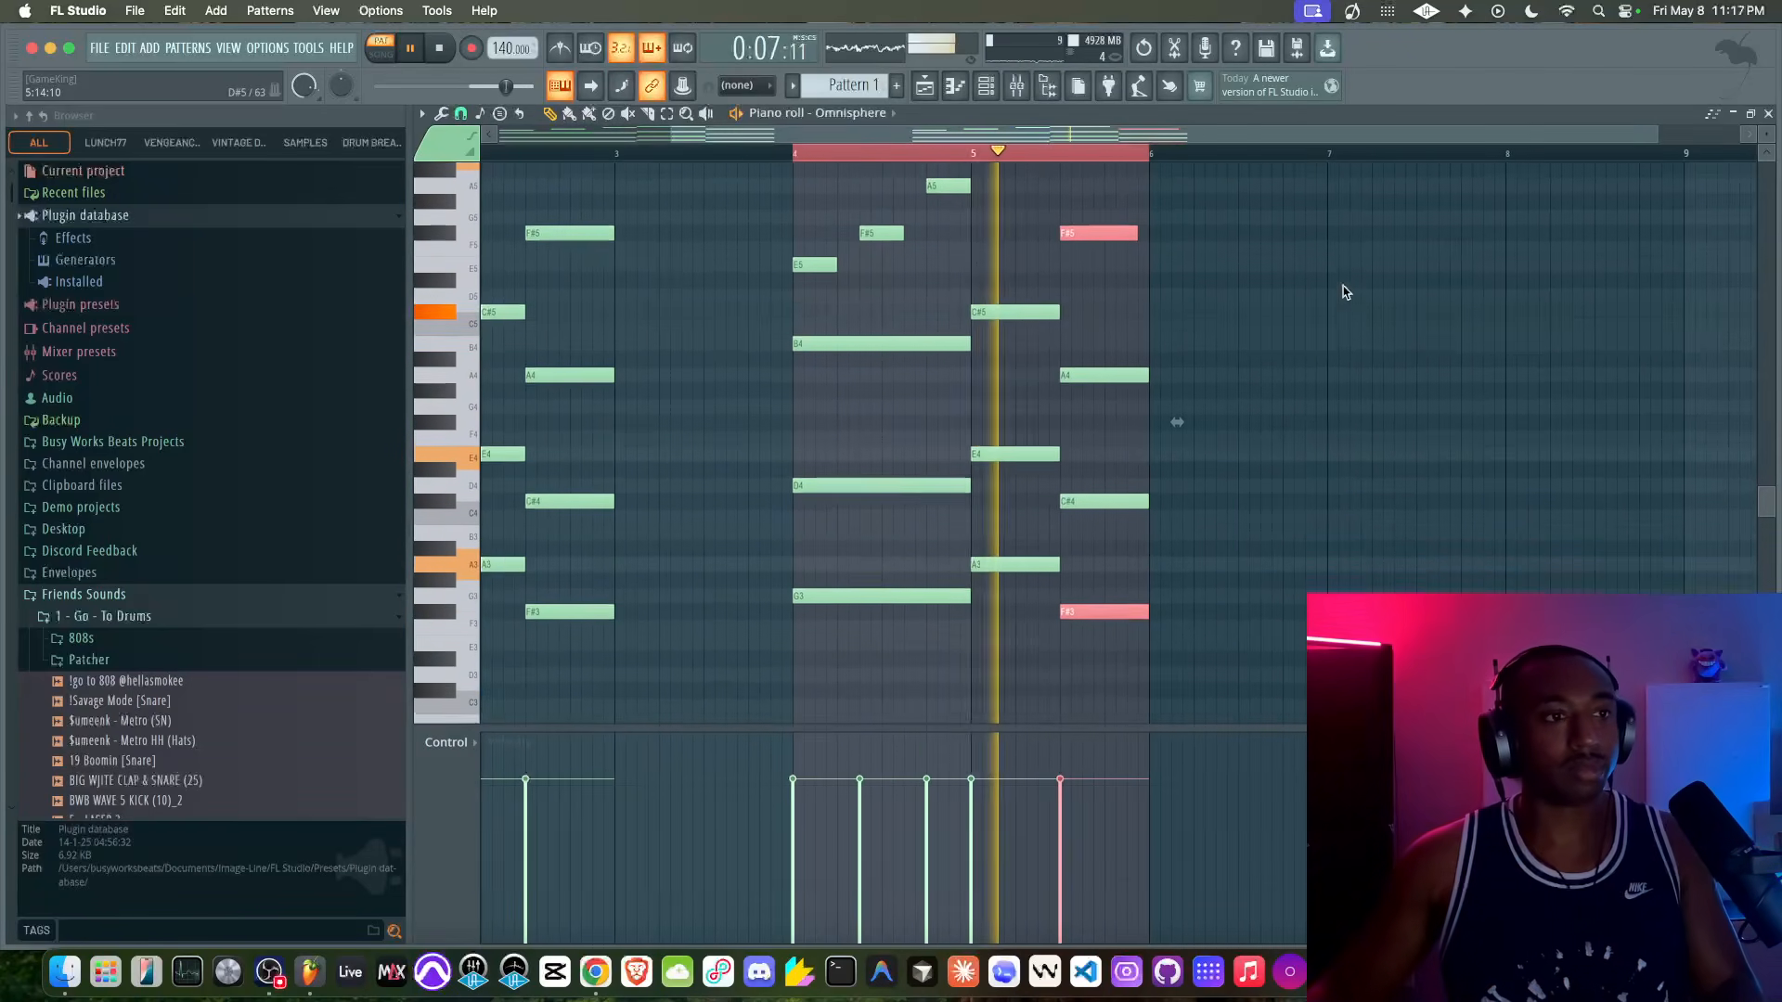
key("space")
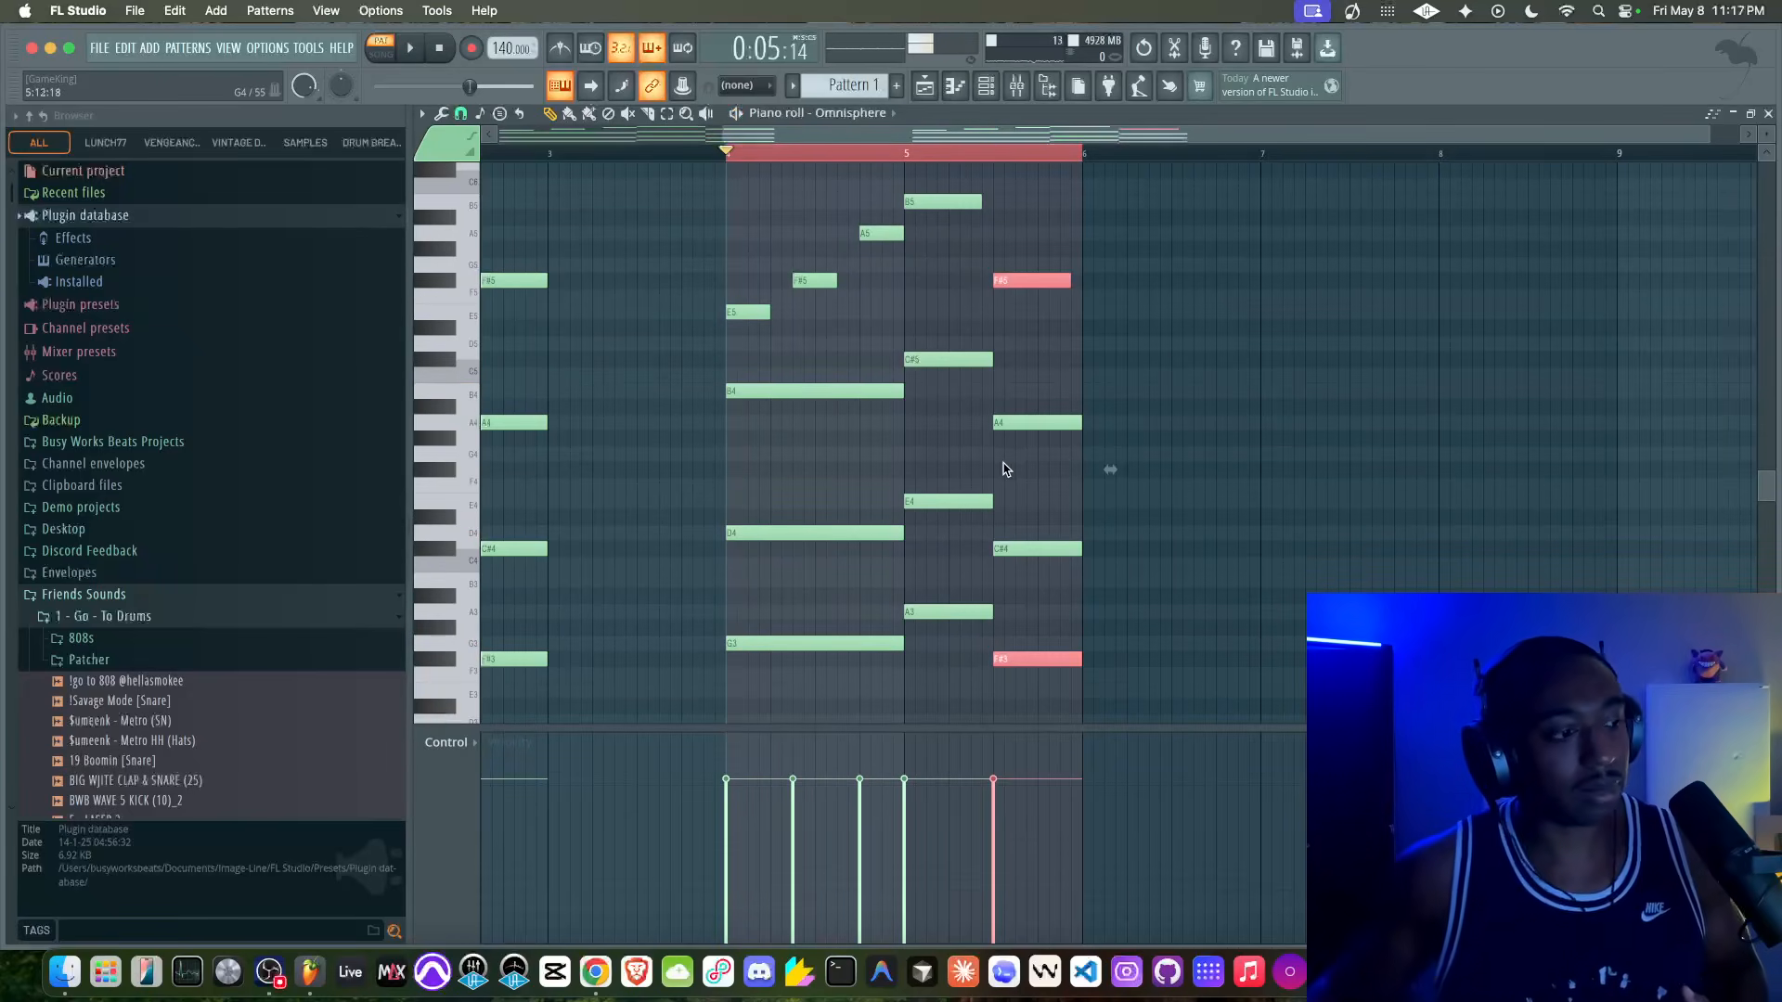
Step: Start Pattern 2 with a half-bar E4 at the beginning of bar 1 and set the snap to 1/2 beat
key("F4")
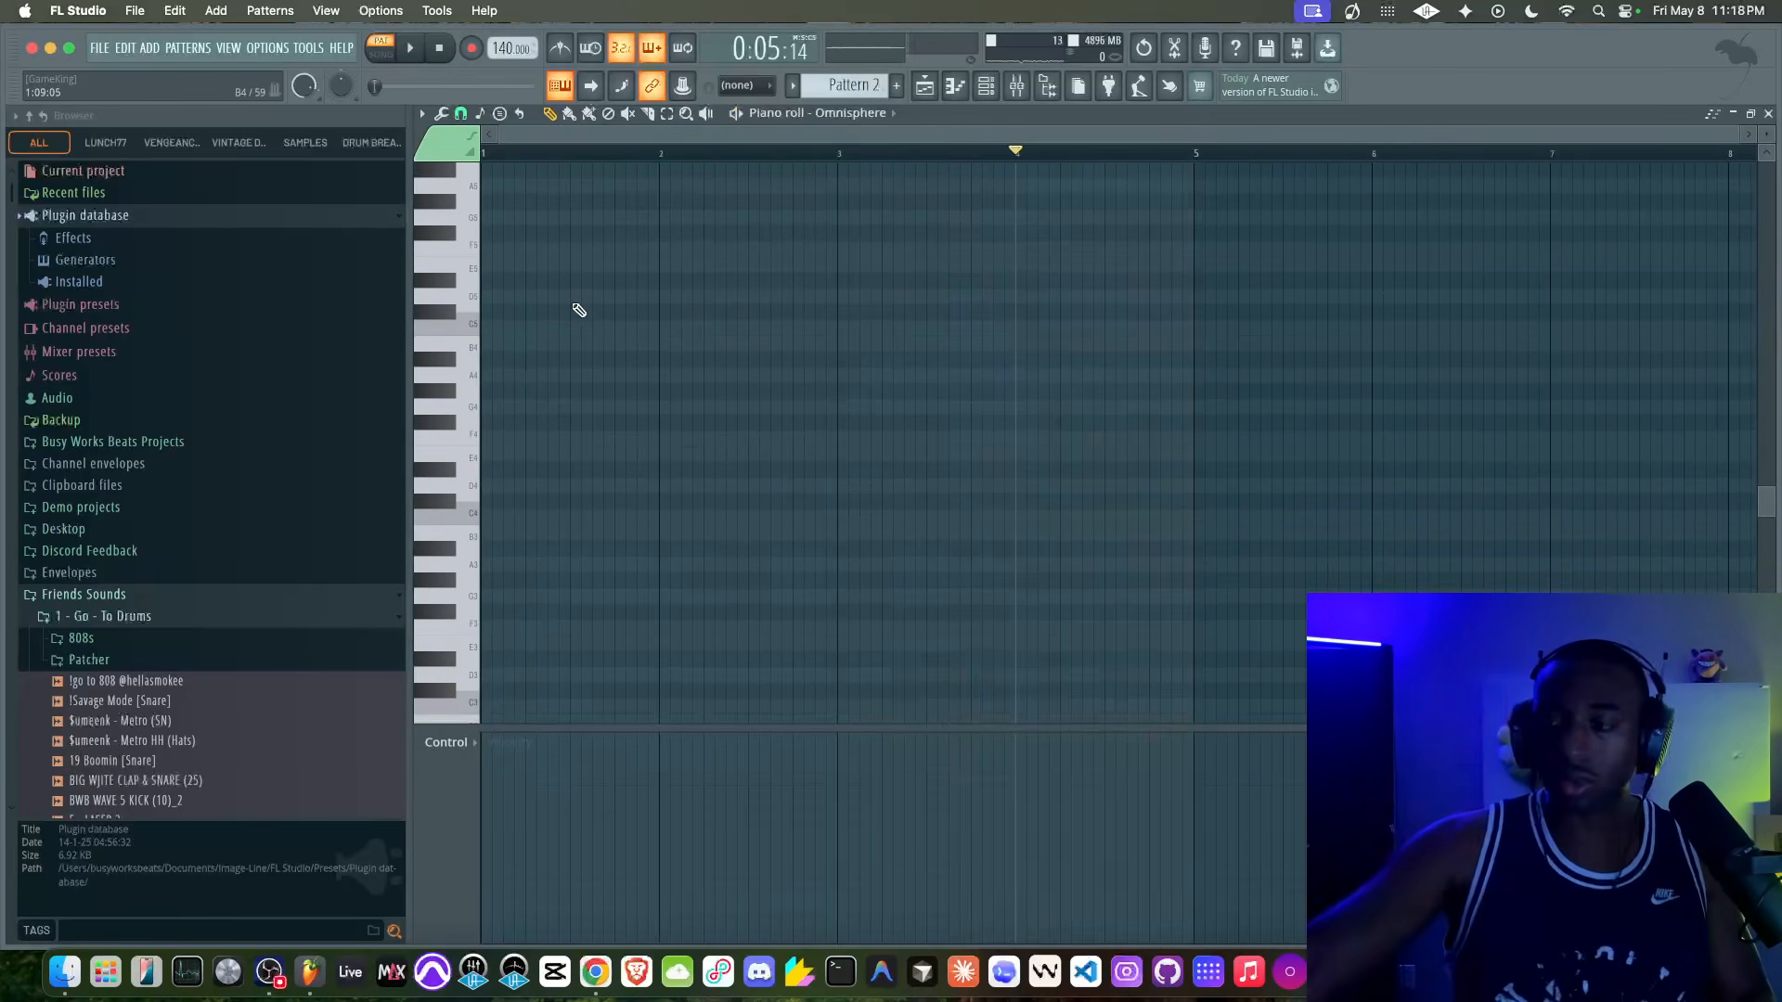
left_click(499, 457)
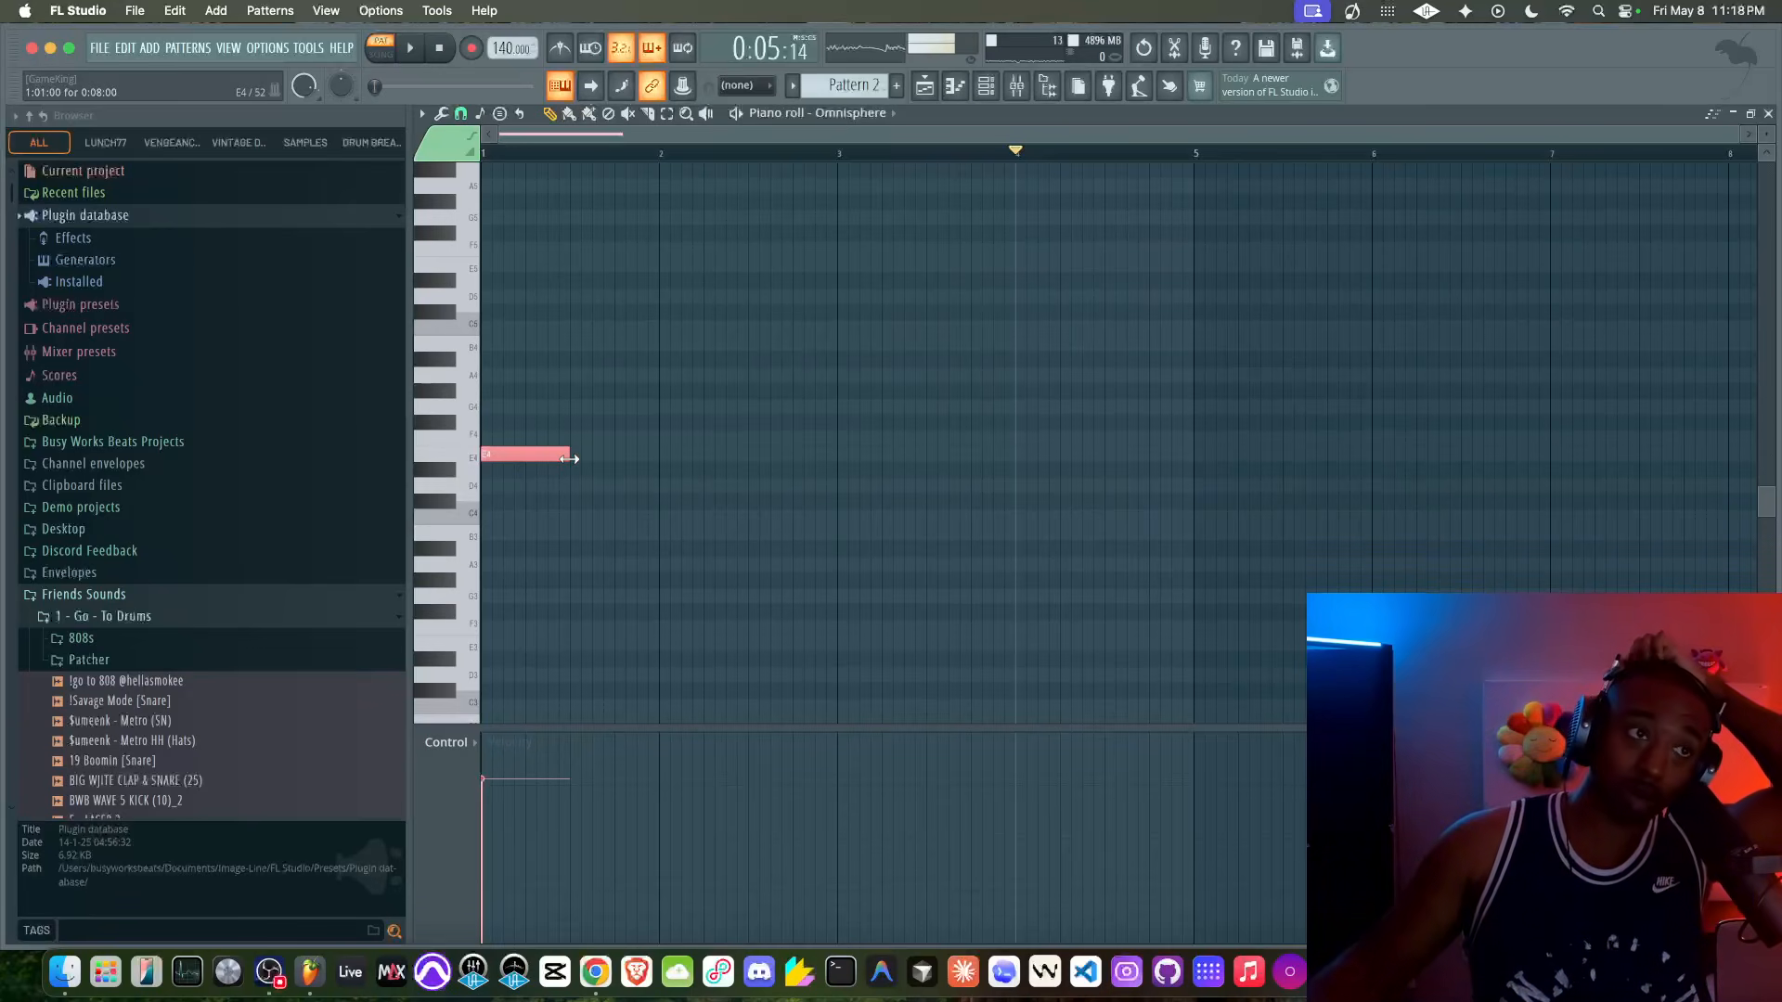
left_click(461, 112)
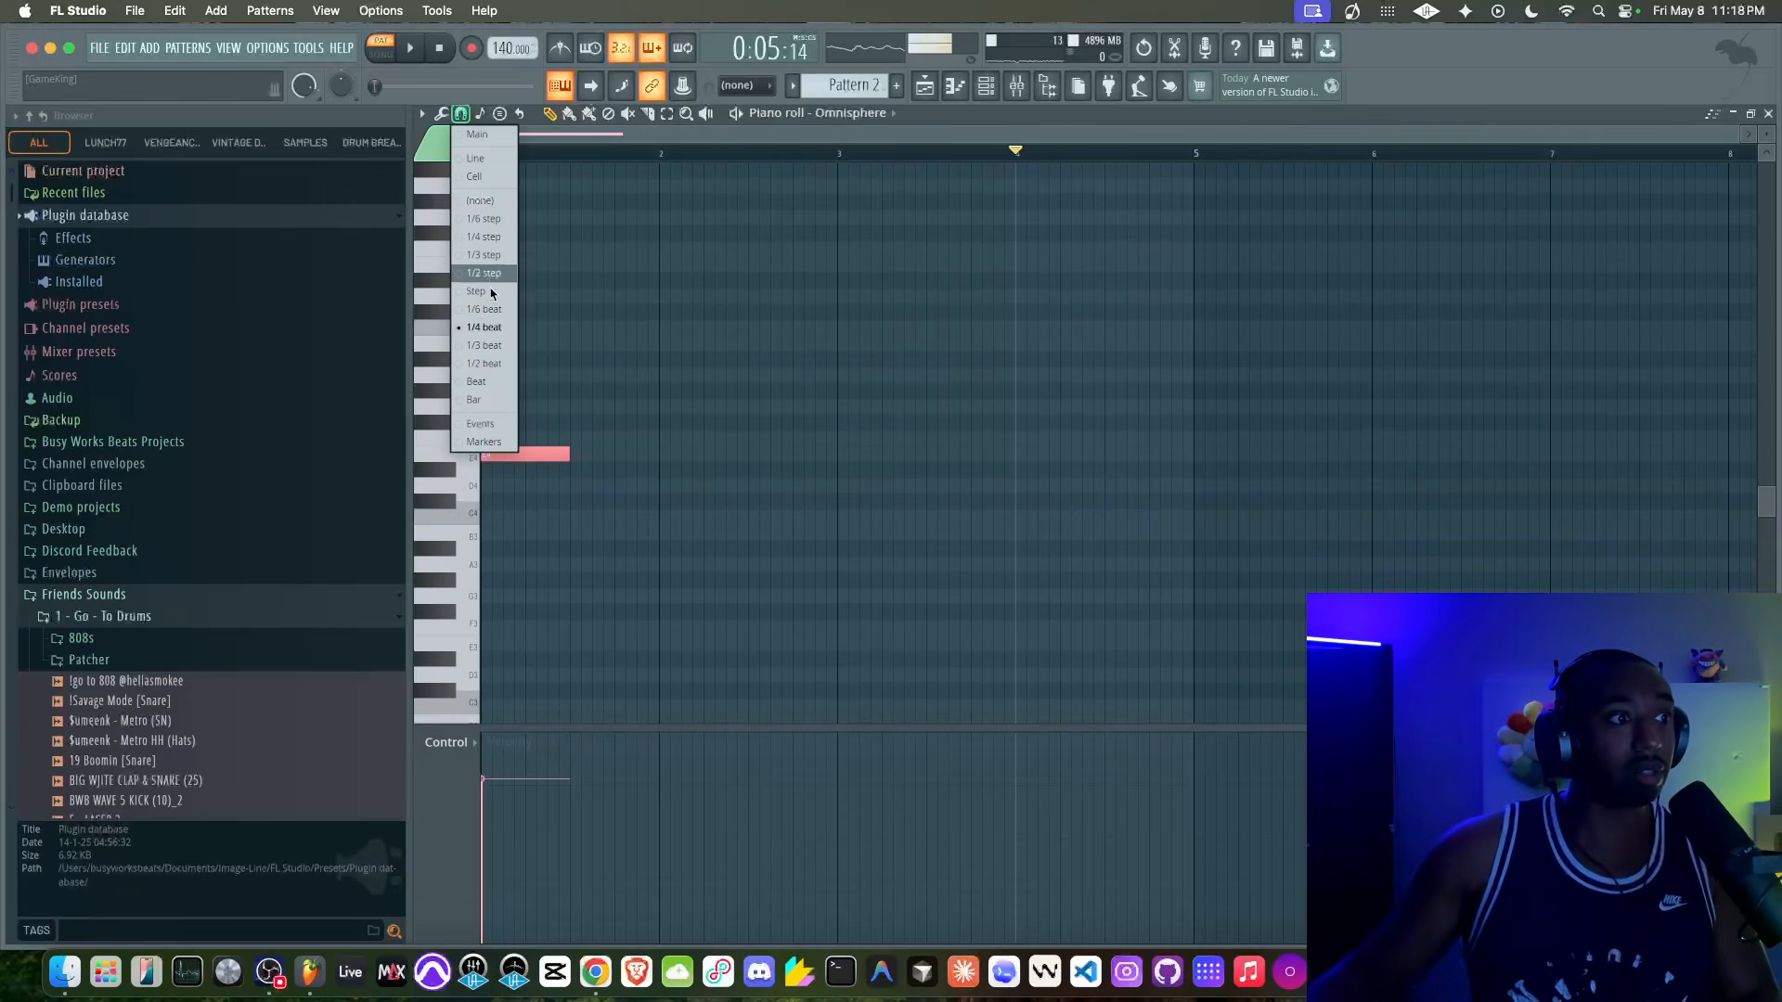
left_click(483, 364)
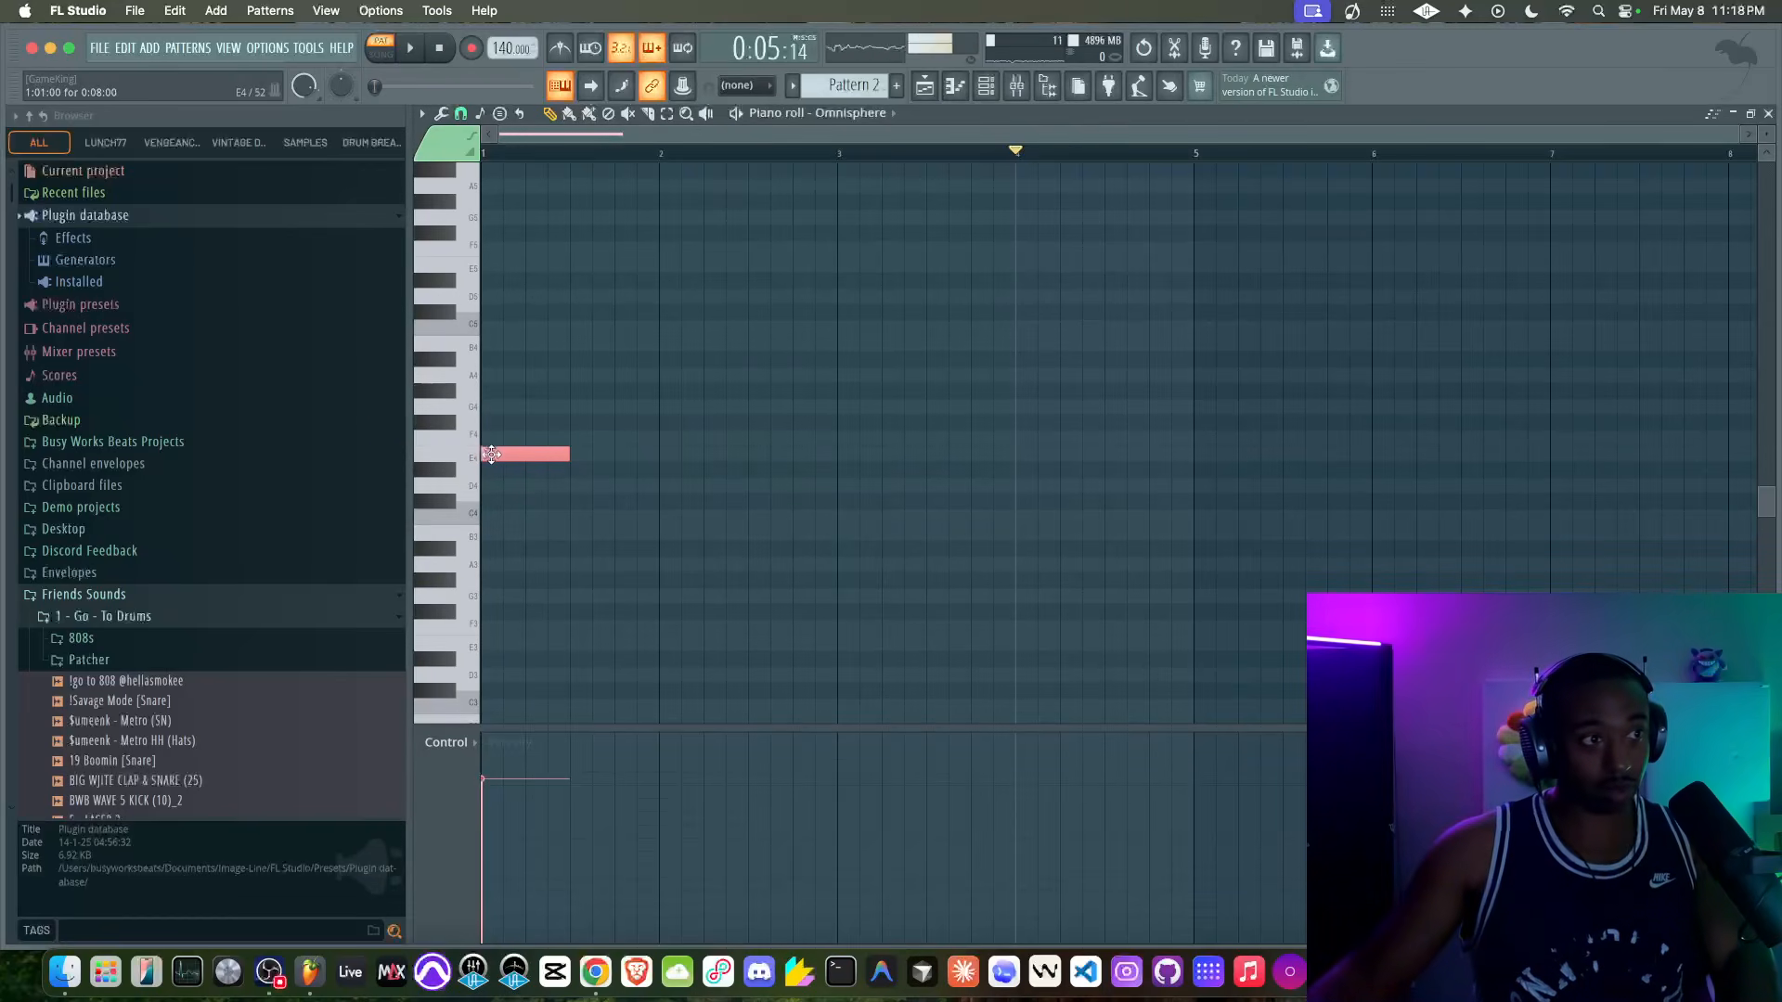
Step: Stack half-bar G4, B4 and D5 notes above the E4 to form a seventh chord, and play it back
left_click(486, 406)
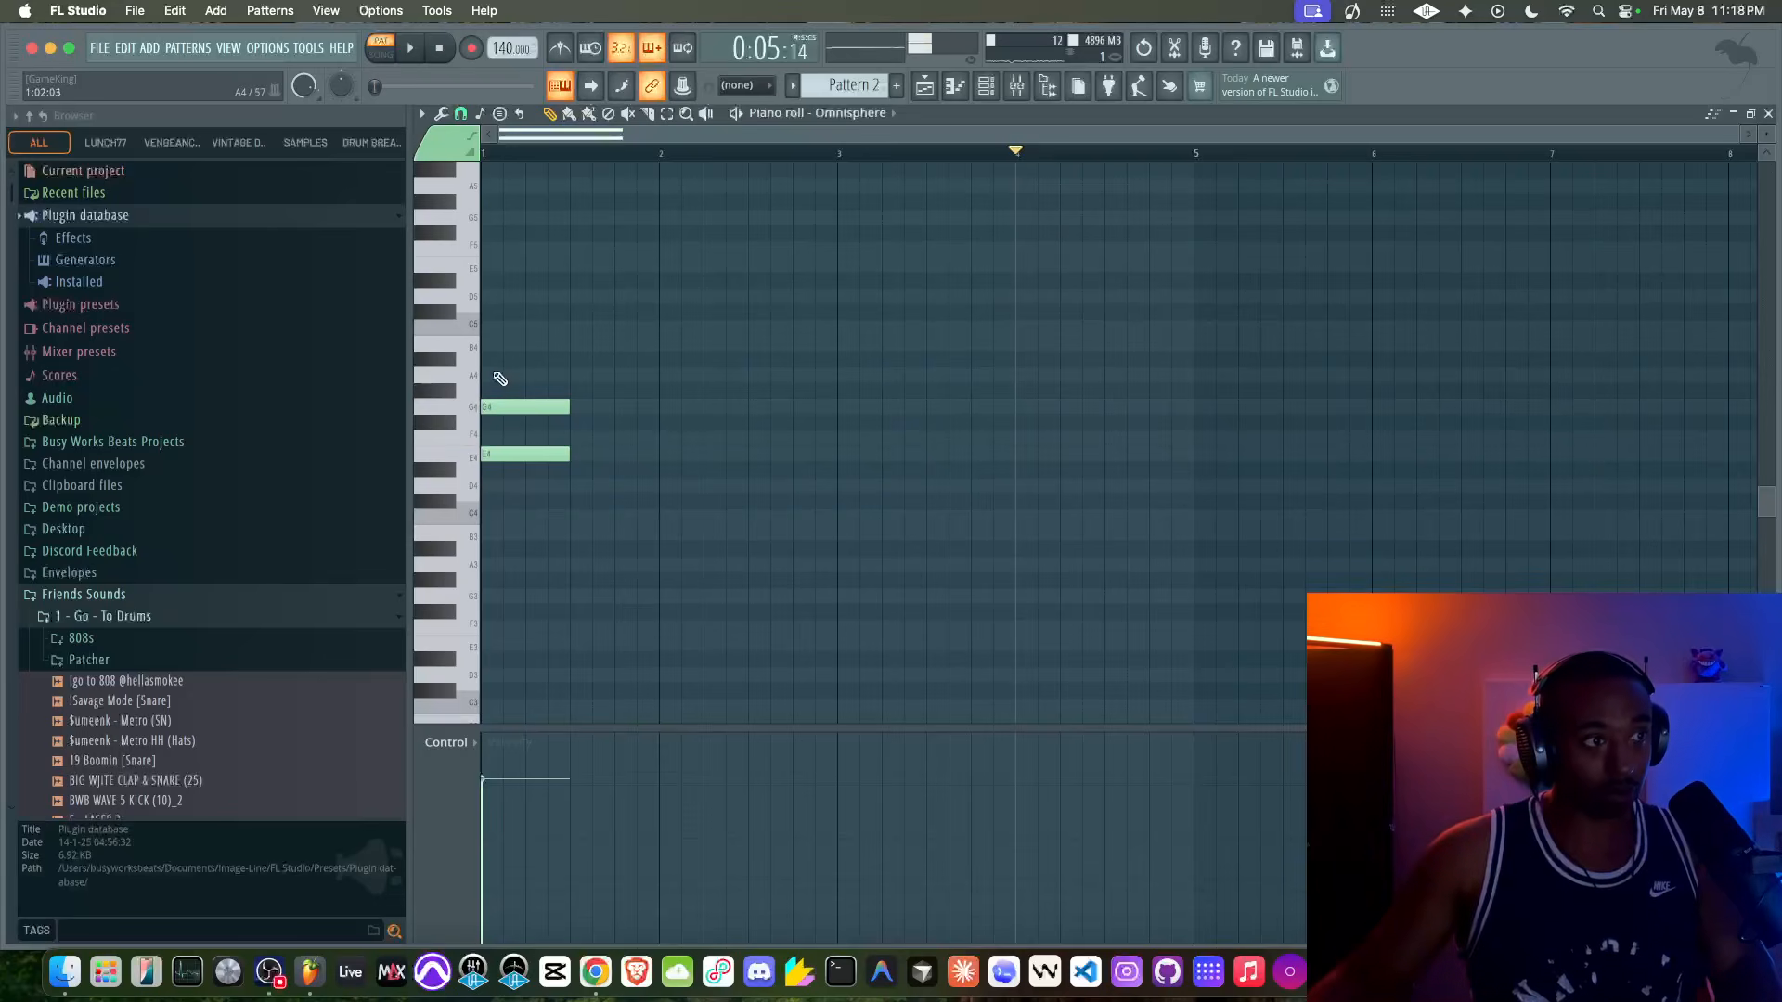
left_click(487, 345)
left_click(489, 296)
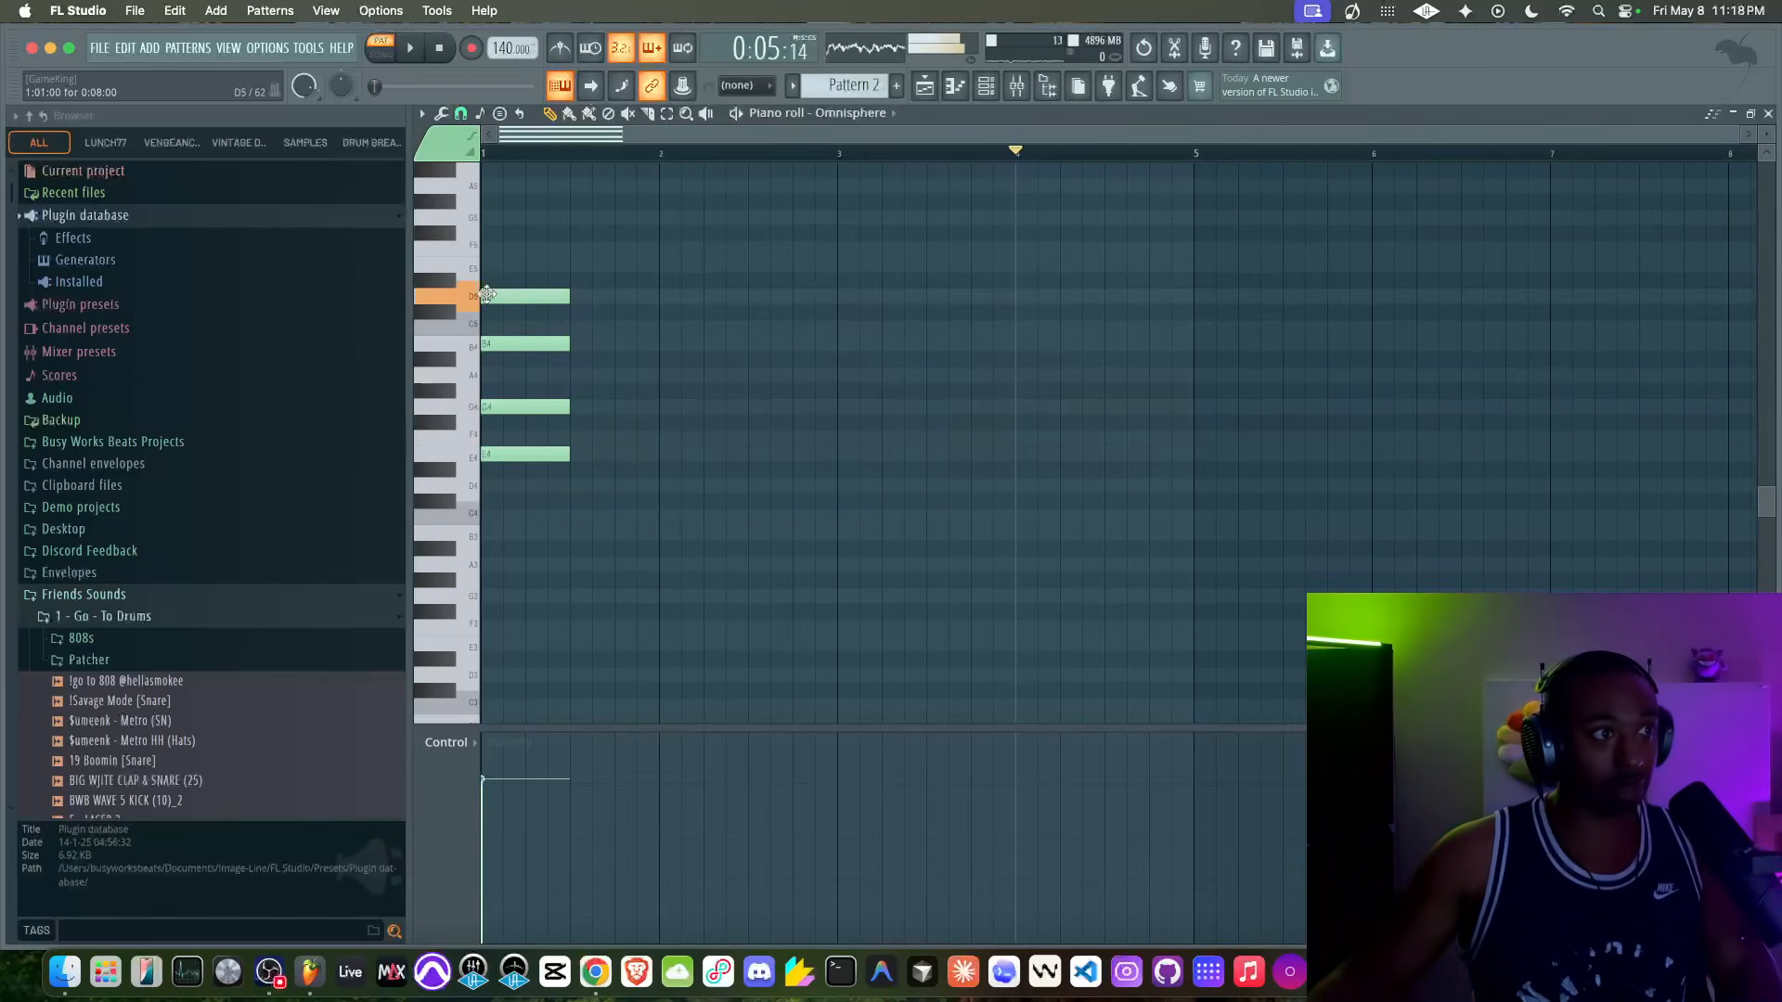
key("ctrl+a")
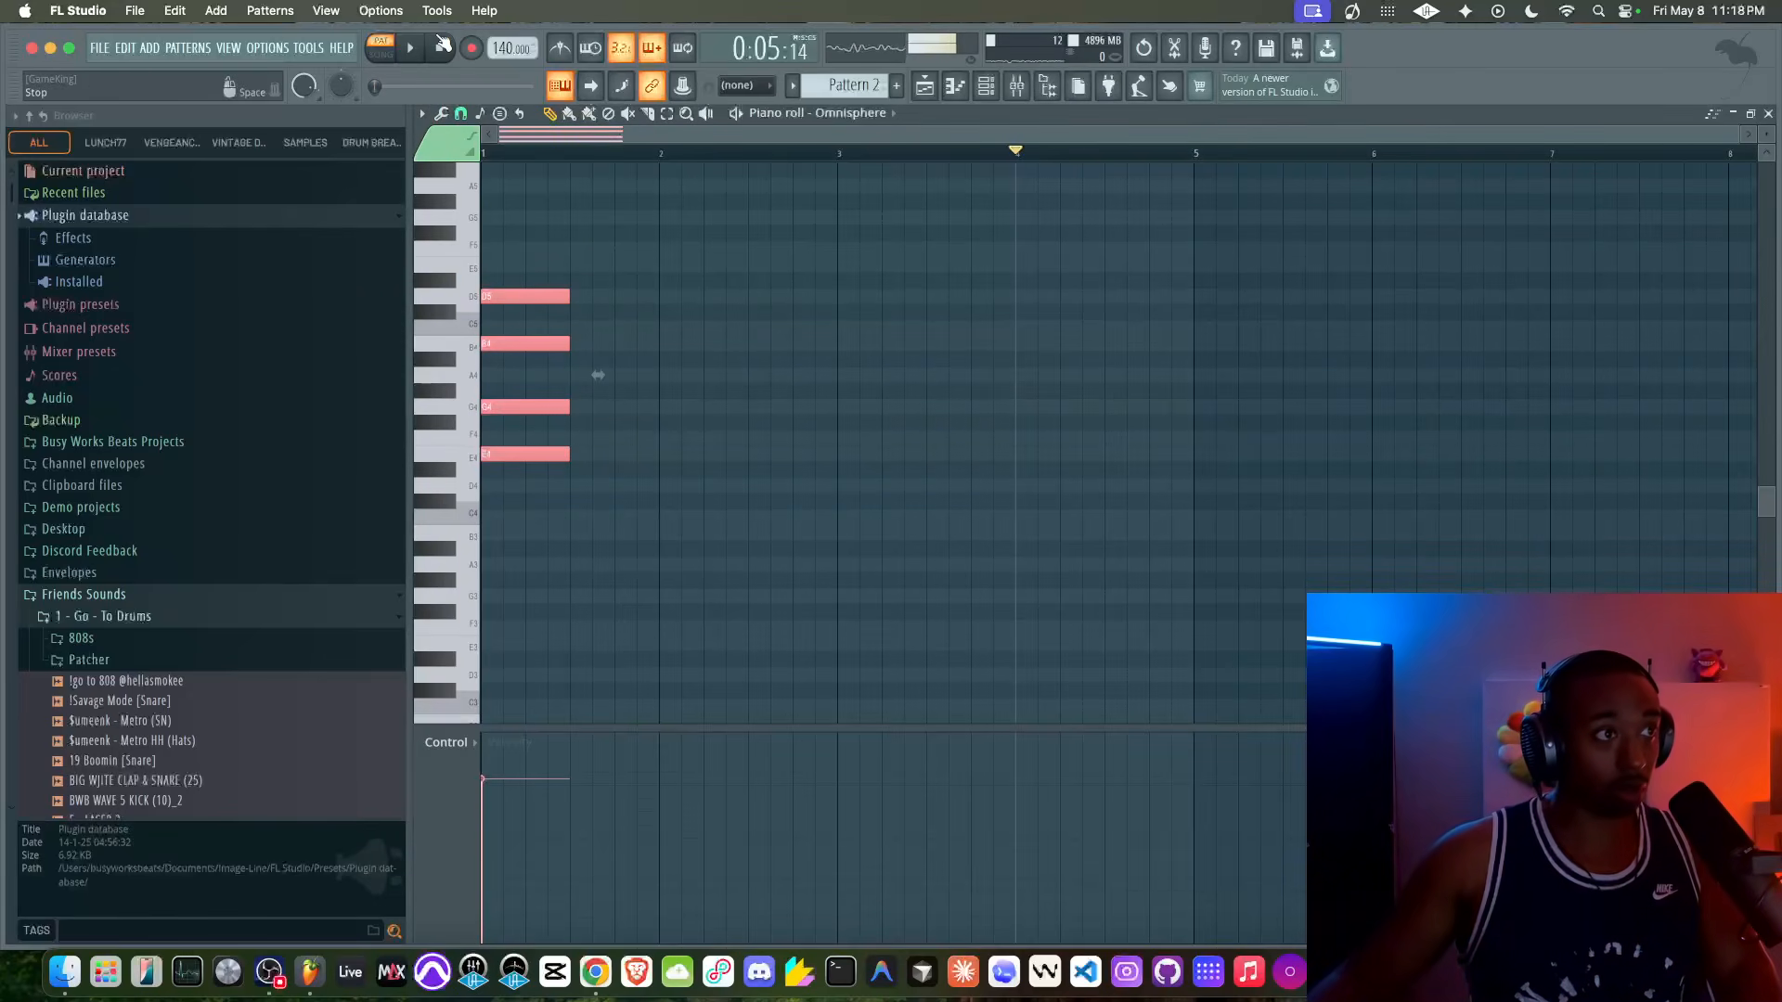
key("space")
key("space")
key("space")
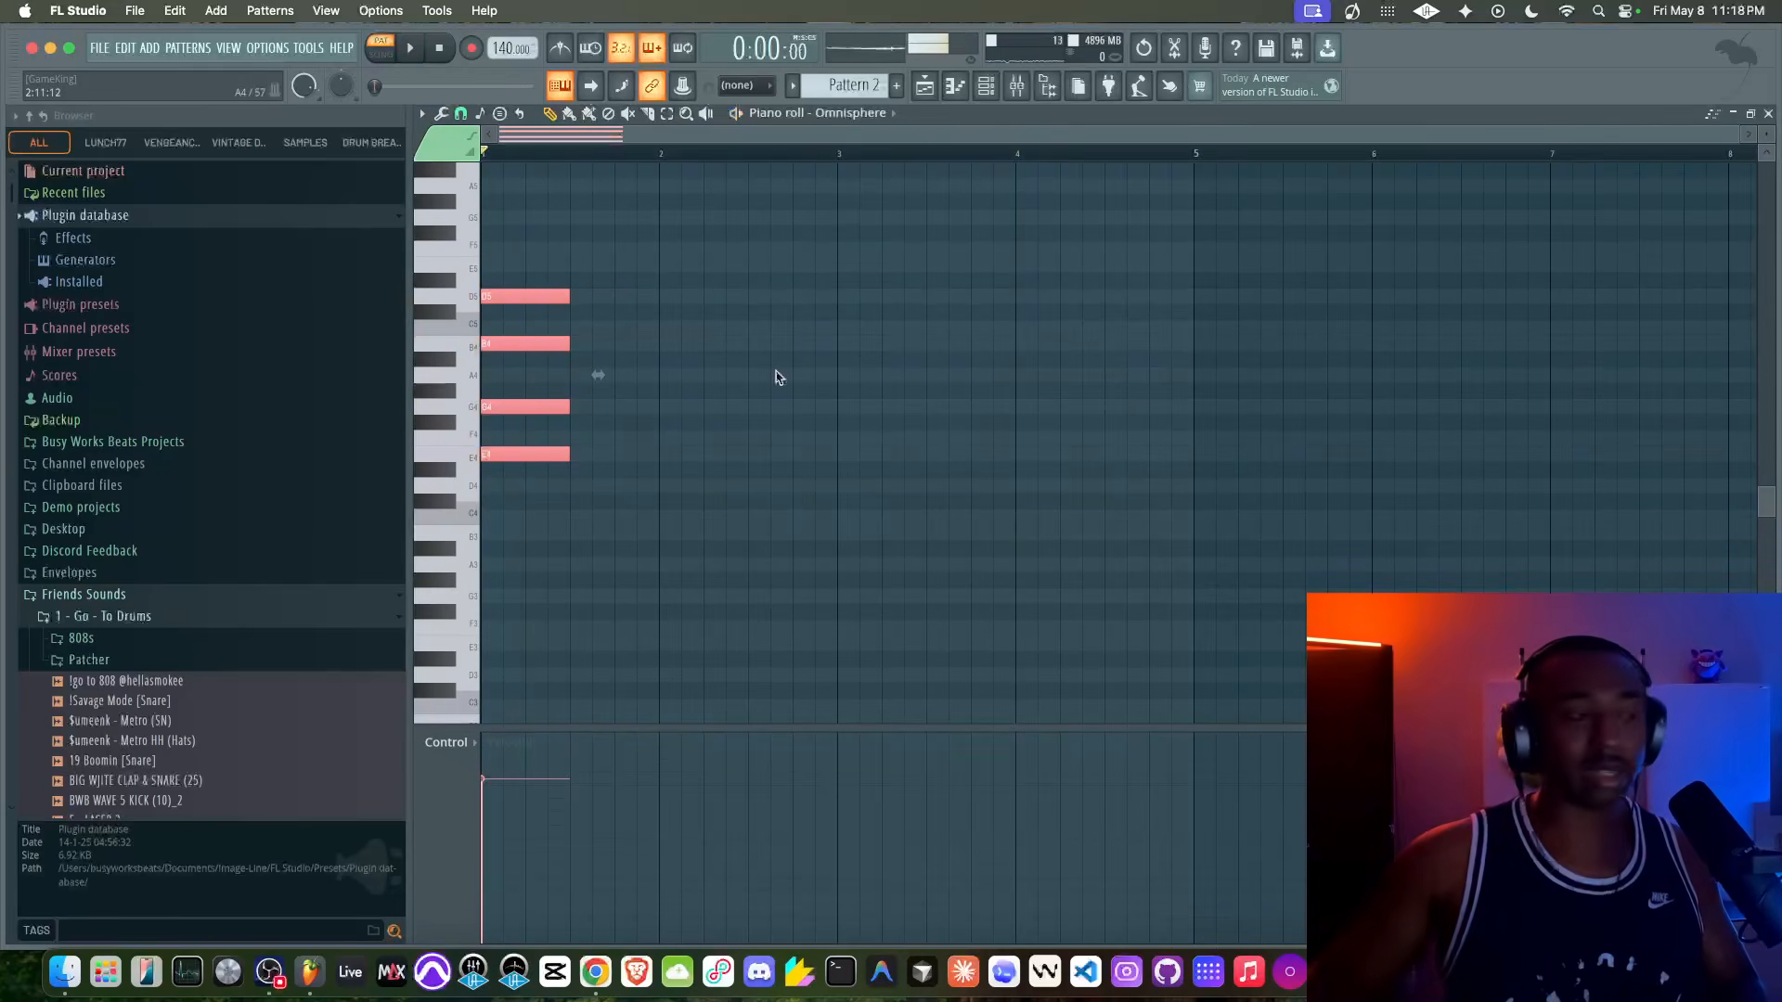
right_click(723, 407)
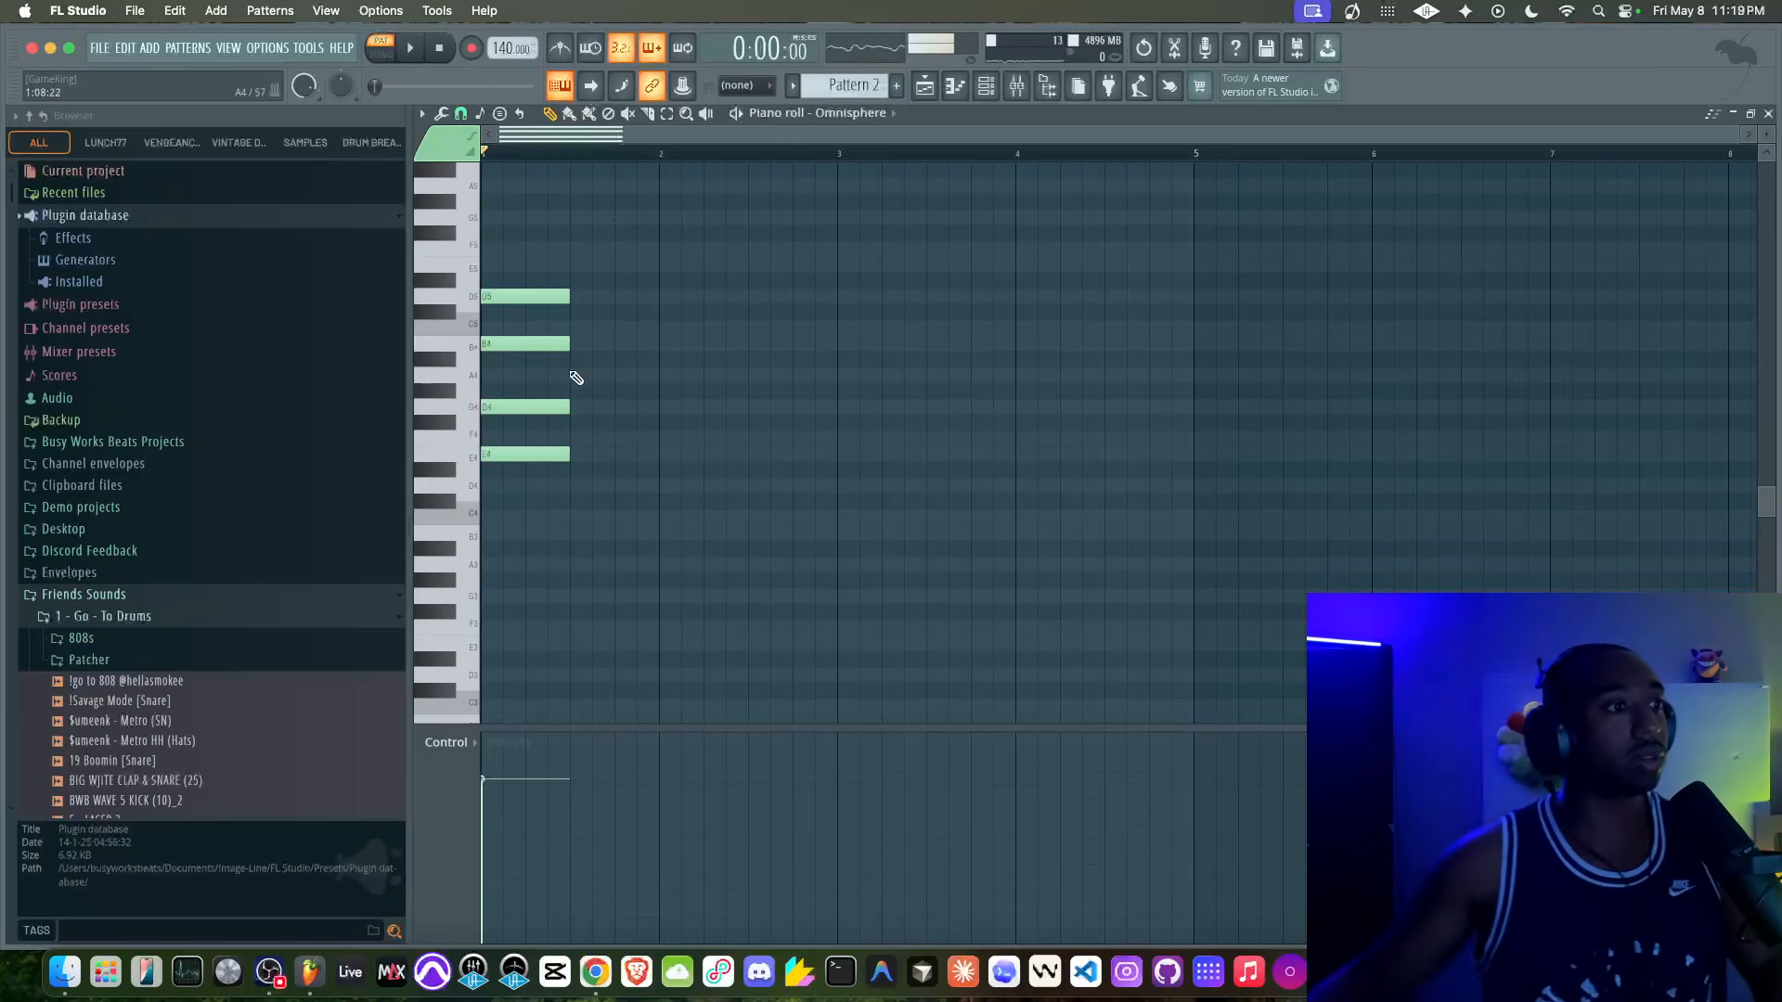
Step: Select the chord's E4 and B4 and try shifting them up an octave and back down
left_click(553, 454, "super")
left_click(542, 343, "super")
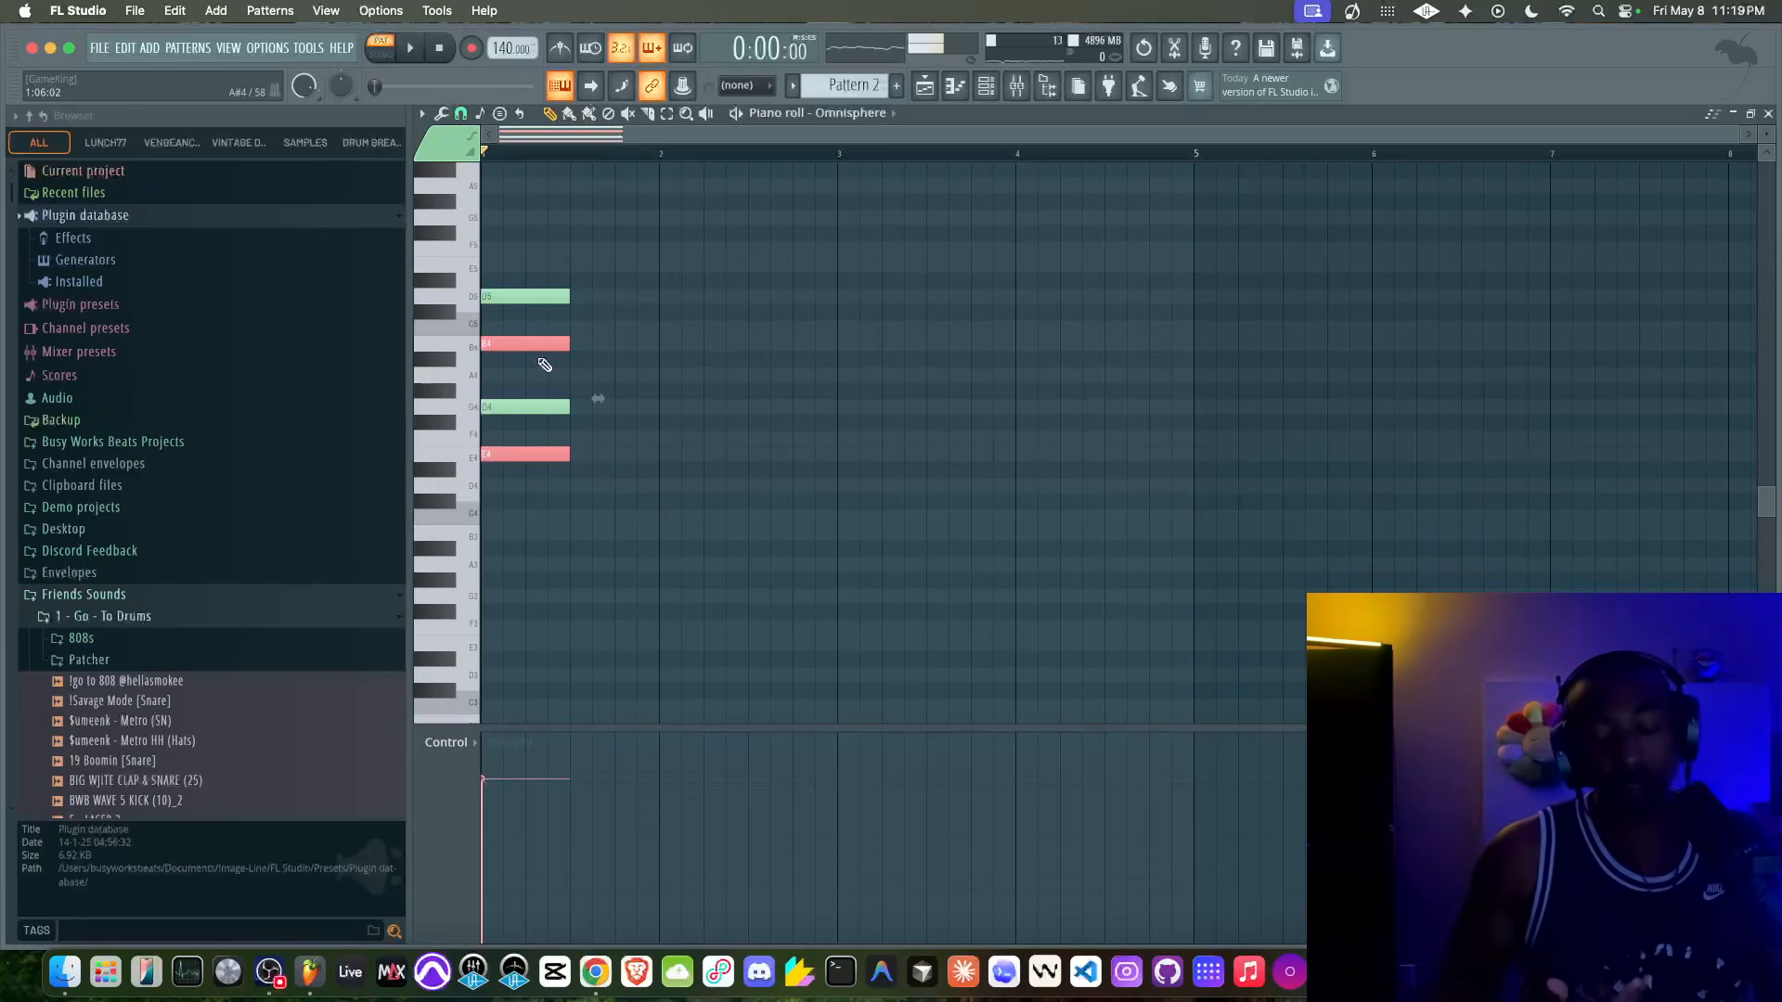
key("super+Up")
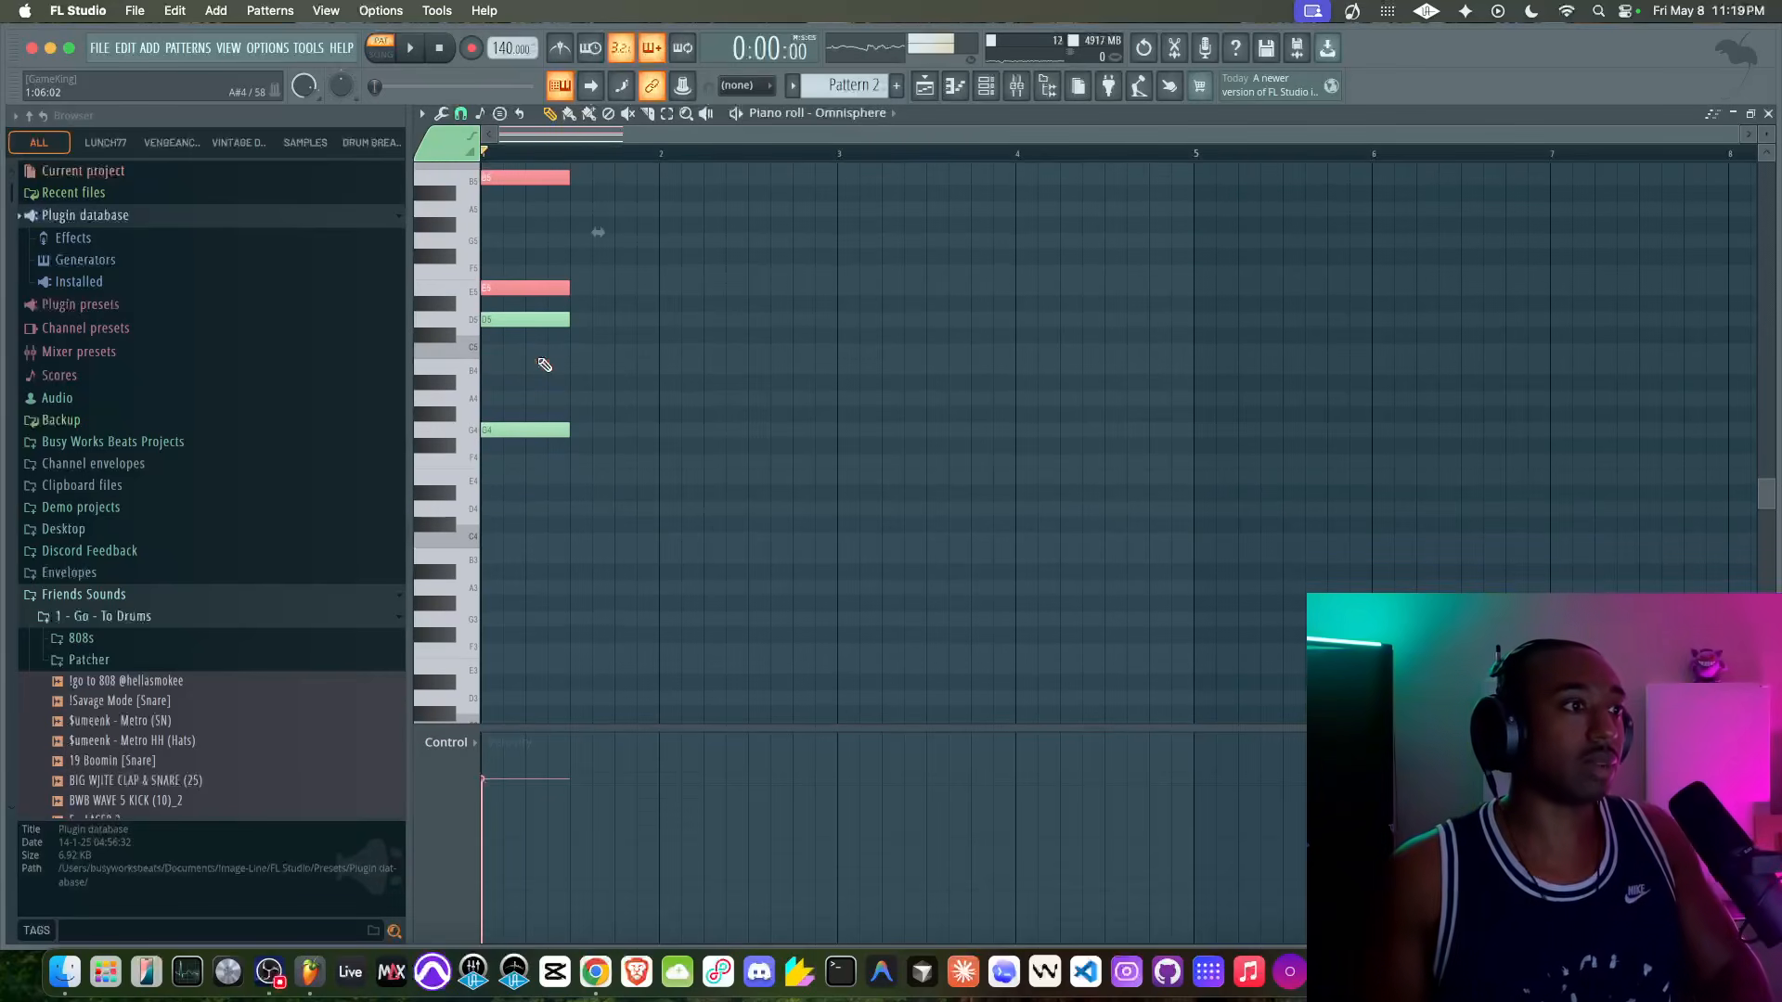
key("super+Down")
key("super+Up")
key("super+Down")
key("super+Up")
key("super+Down")
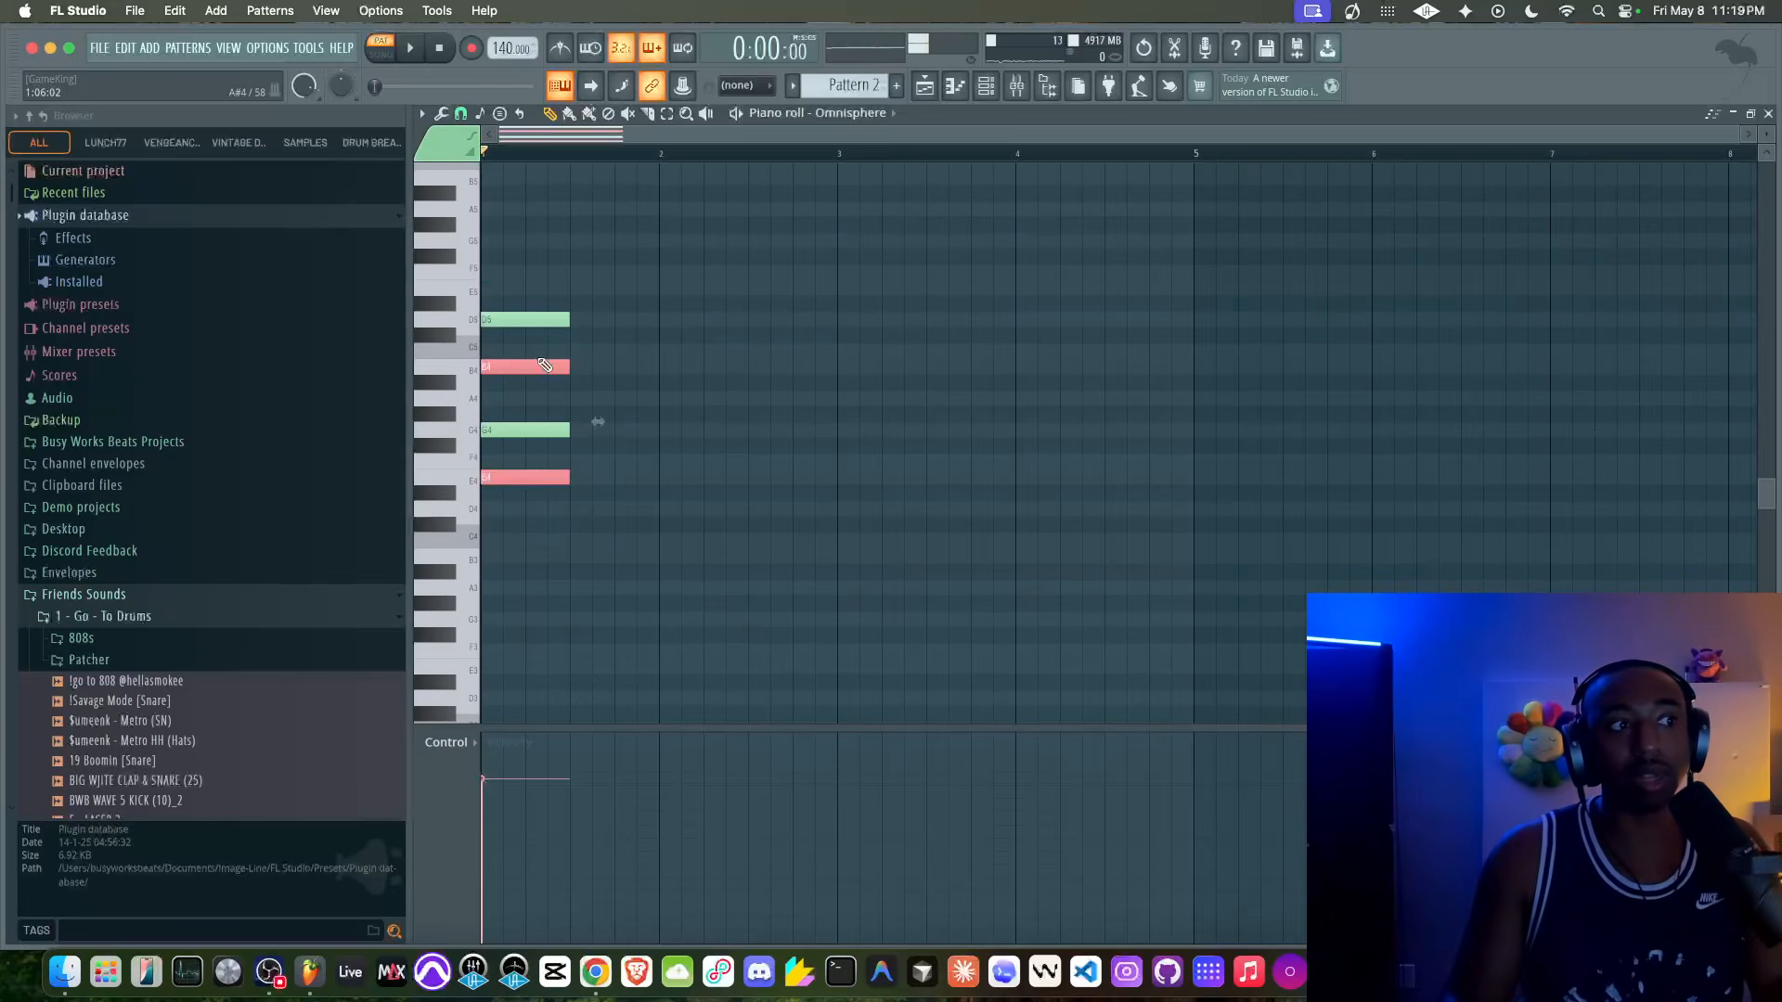
Step: Try shifting the chord's E4 and B4 up an octave and back, and do the same downward with G4 and D5
key("super+Up")
key("super+Down")
left_click_drag(526, 407, 521, 429)
left_click_drag(522, 300, 522, 312)
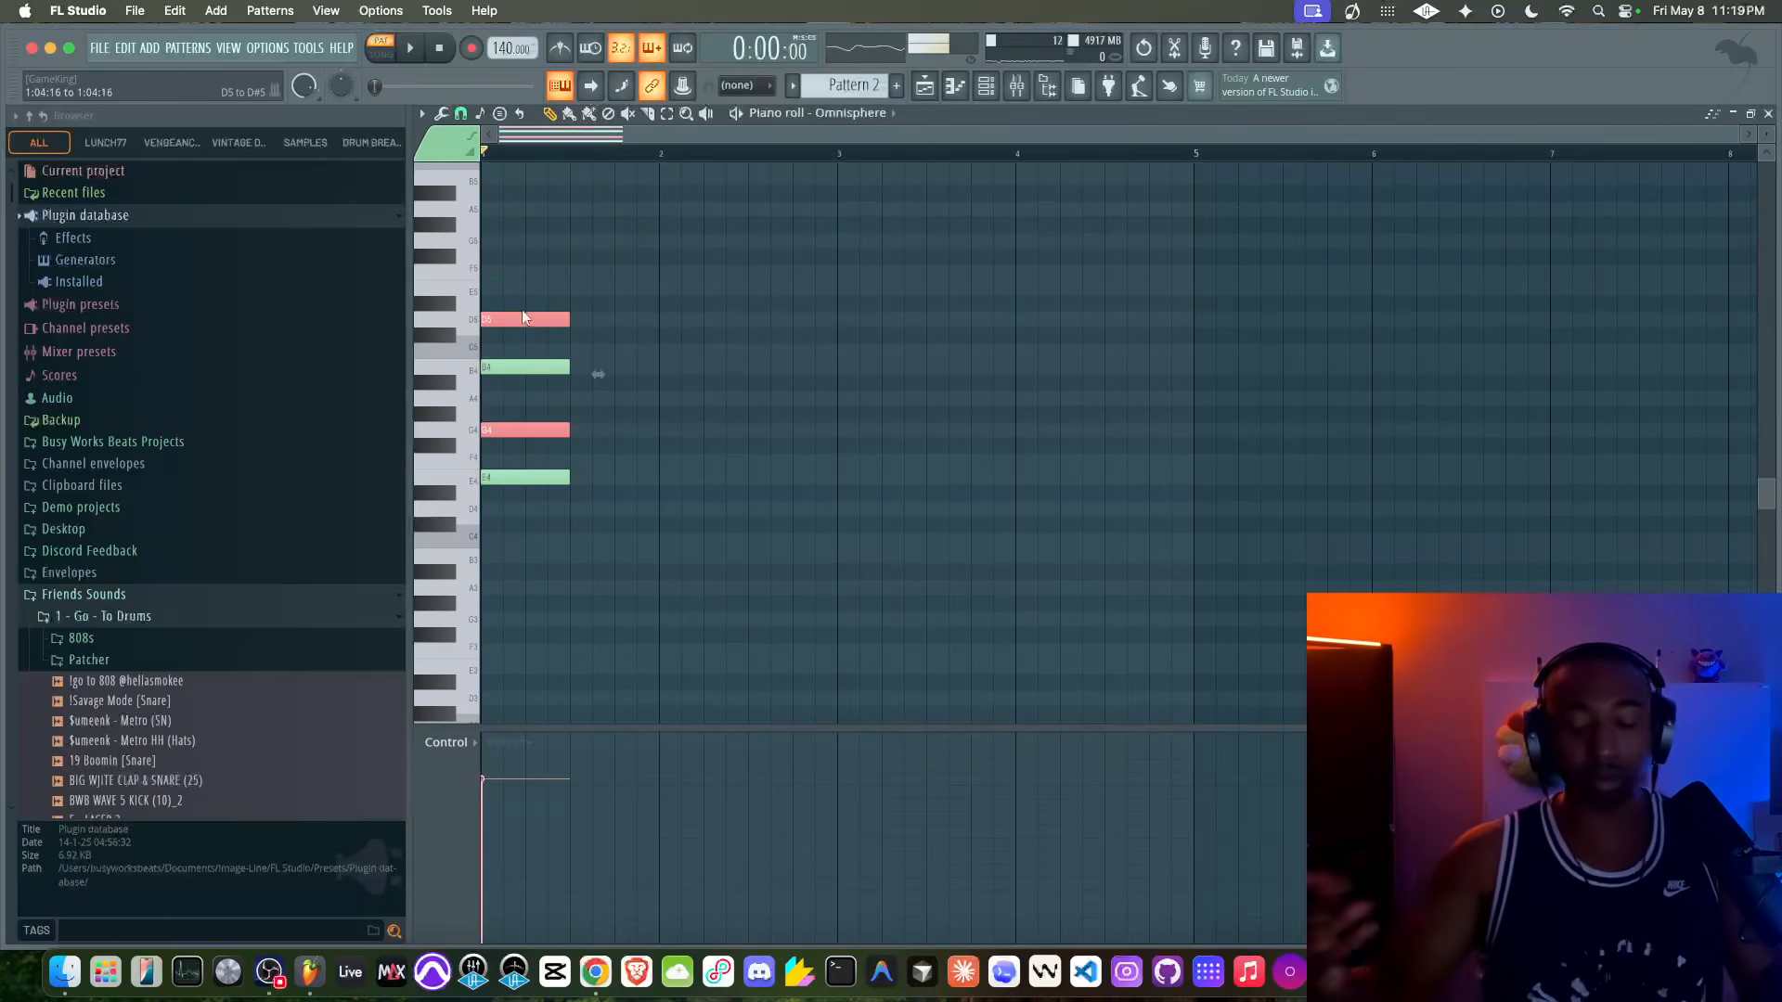
key("super+Down")
key("super+Up")
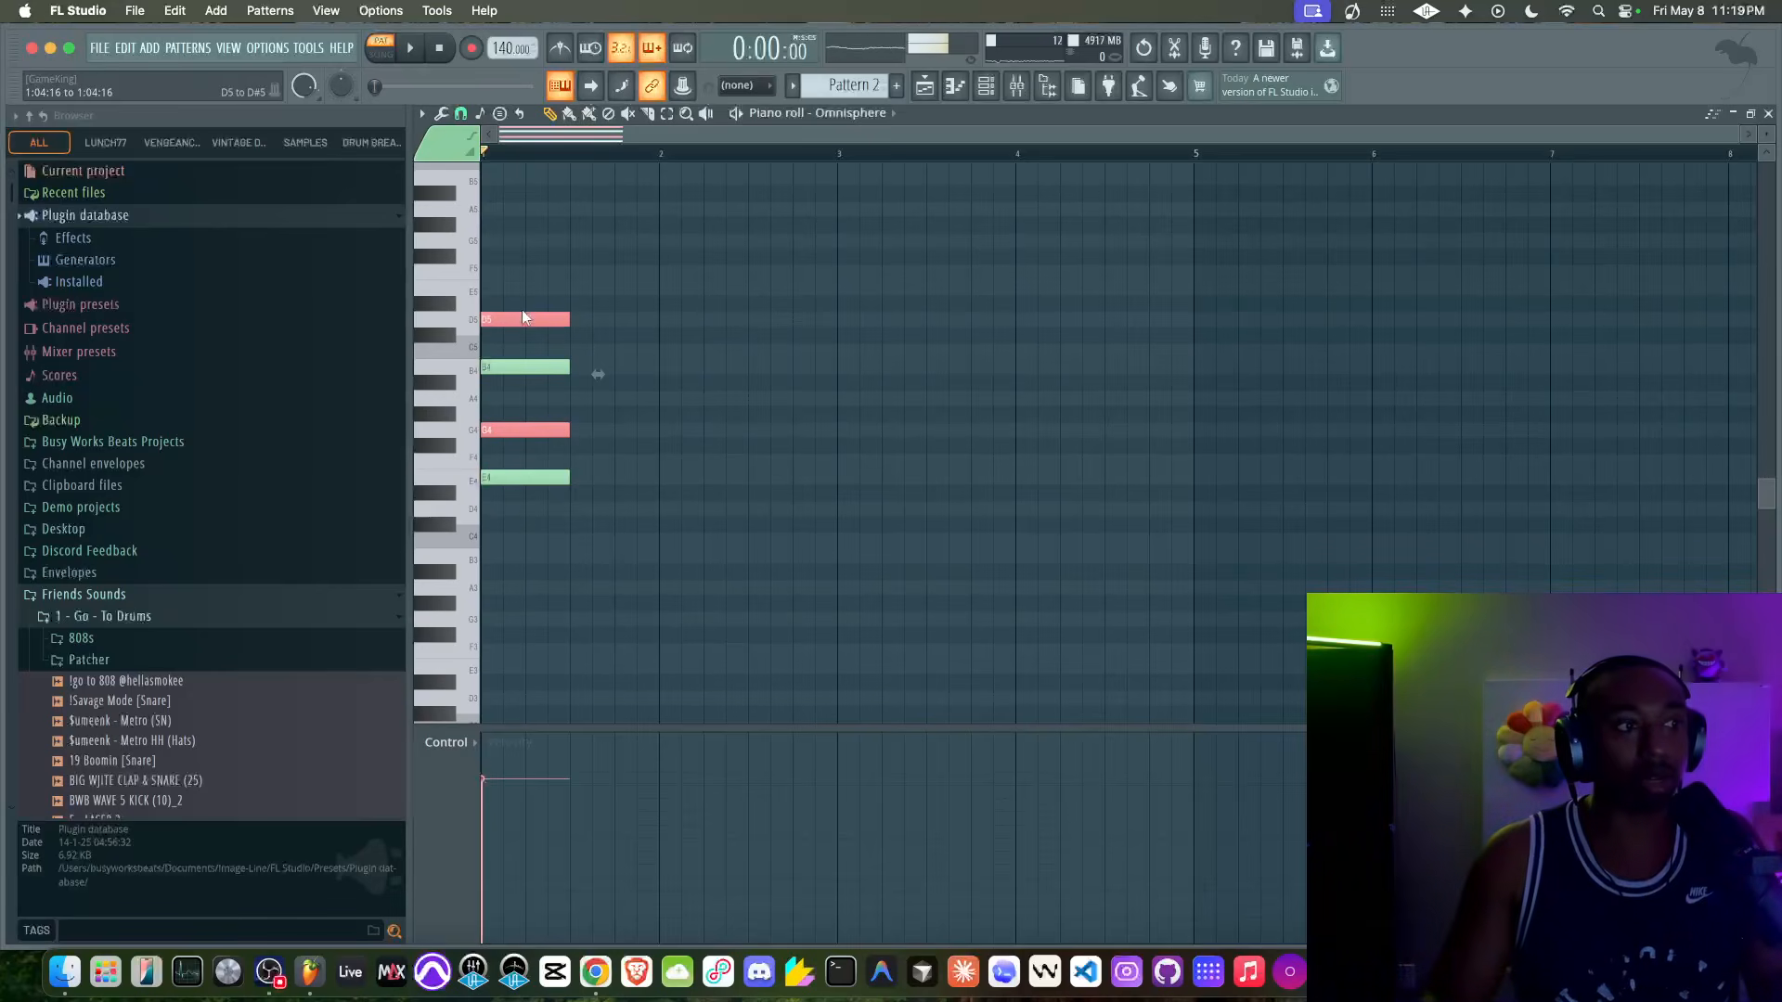
key("super+Down")
key("super+Up")
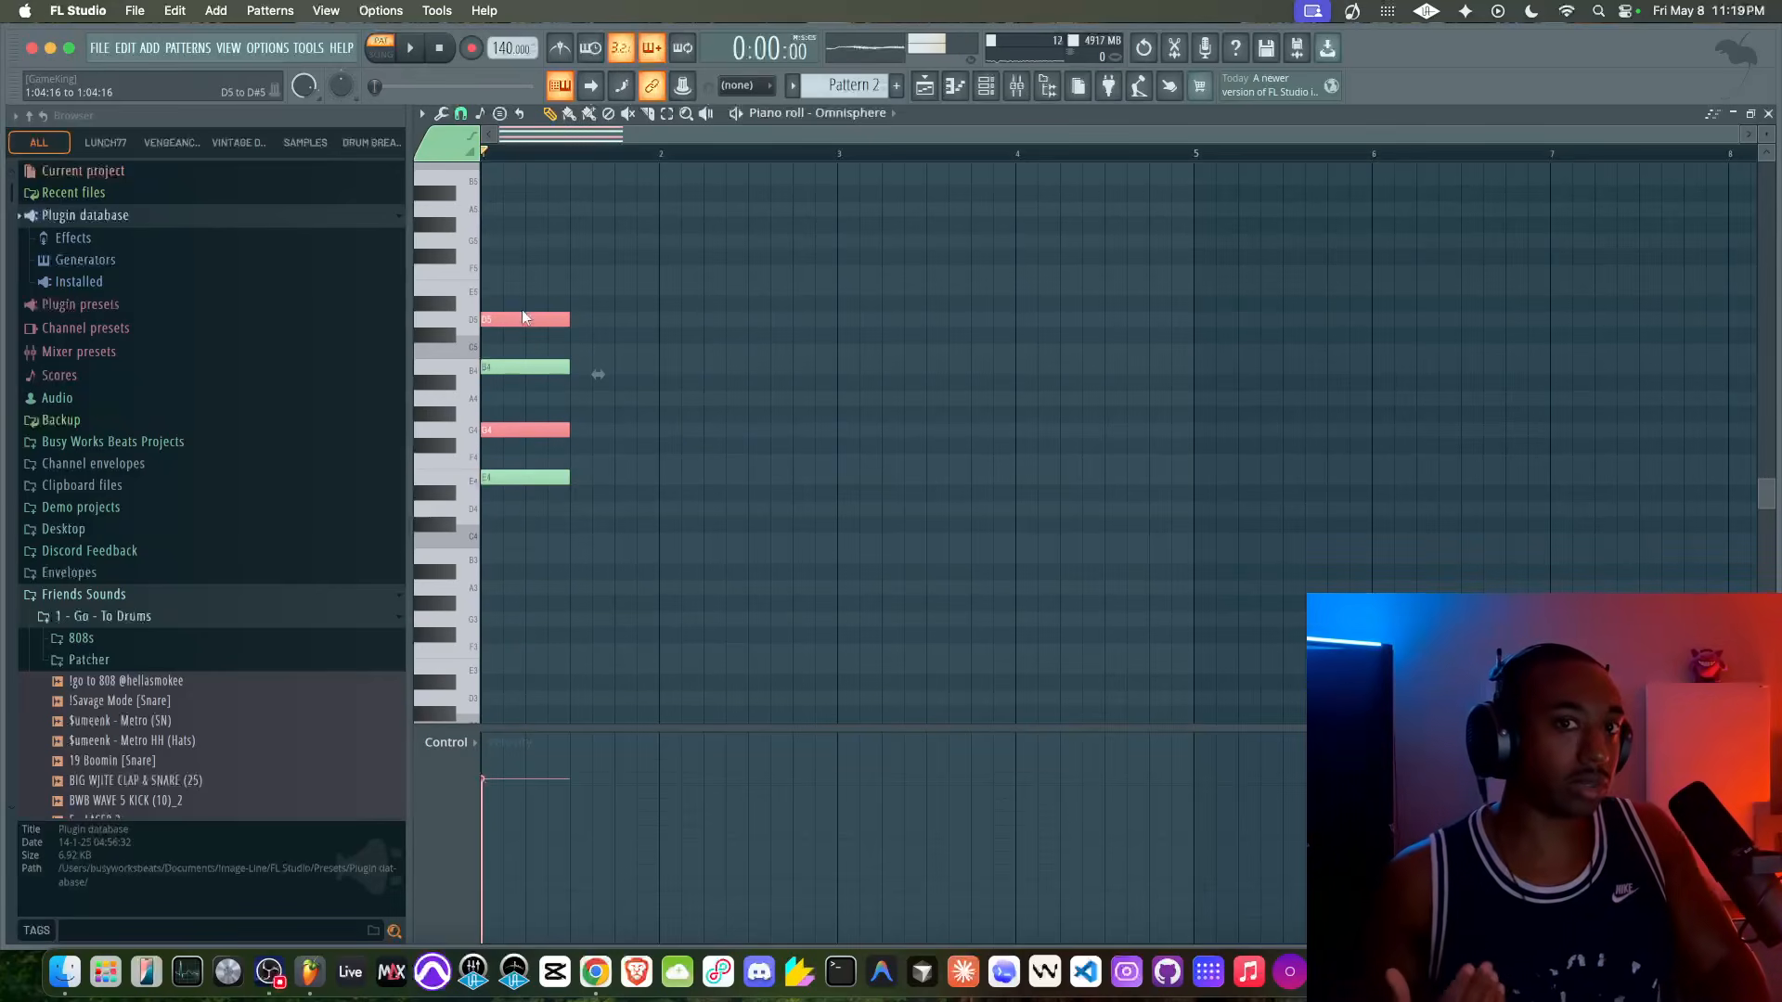
Step: Audition the chord with G4 and D5 raised a semitone and with them shifted an octave, returning them to G4 and D5
key("shift+Up")
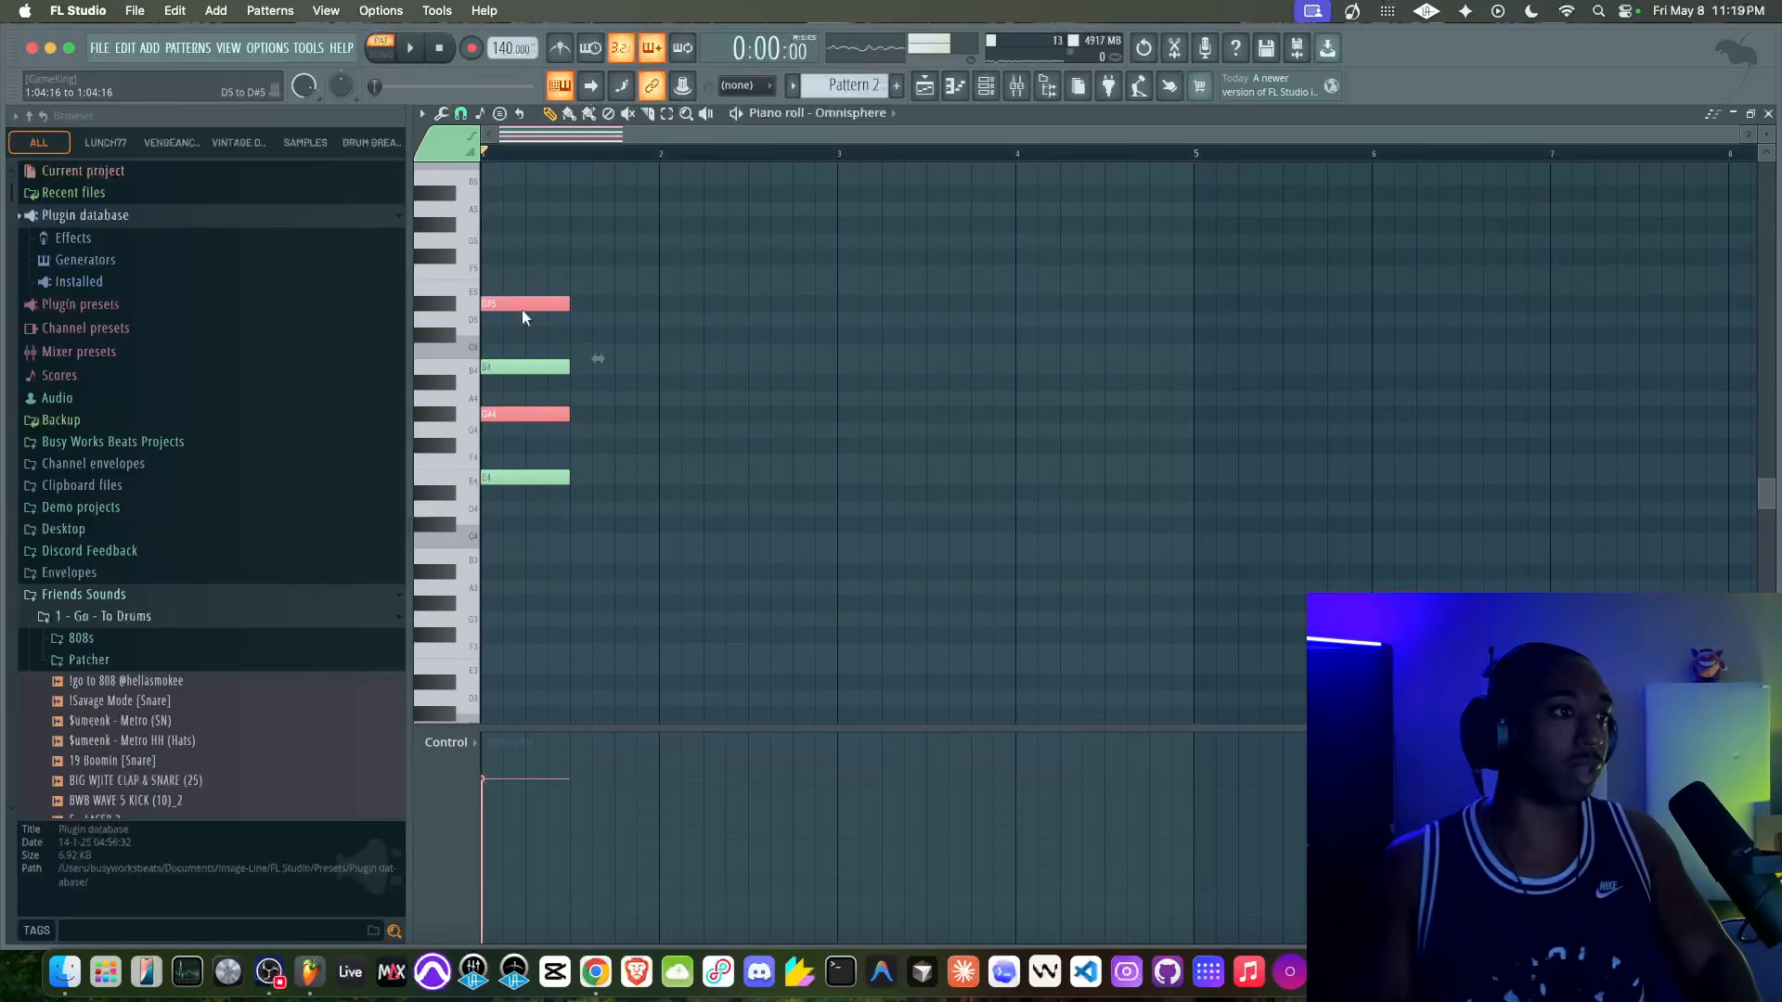
key("shift+Down")
key("space")
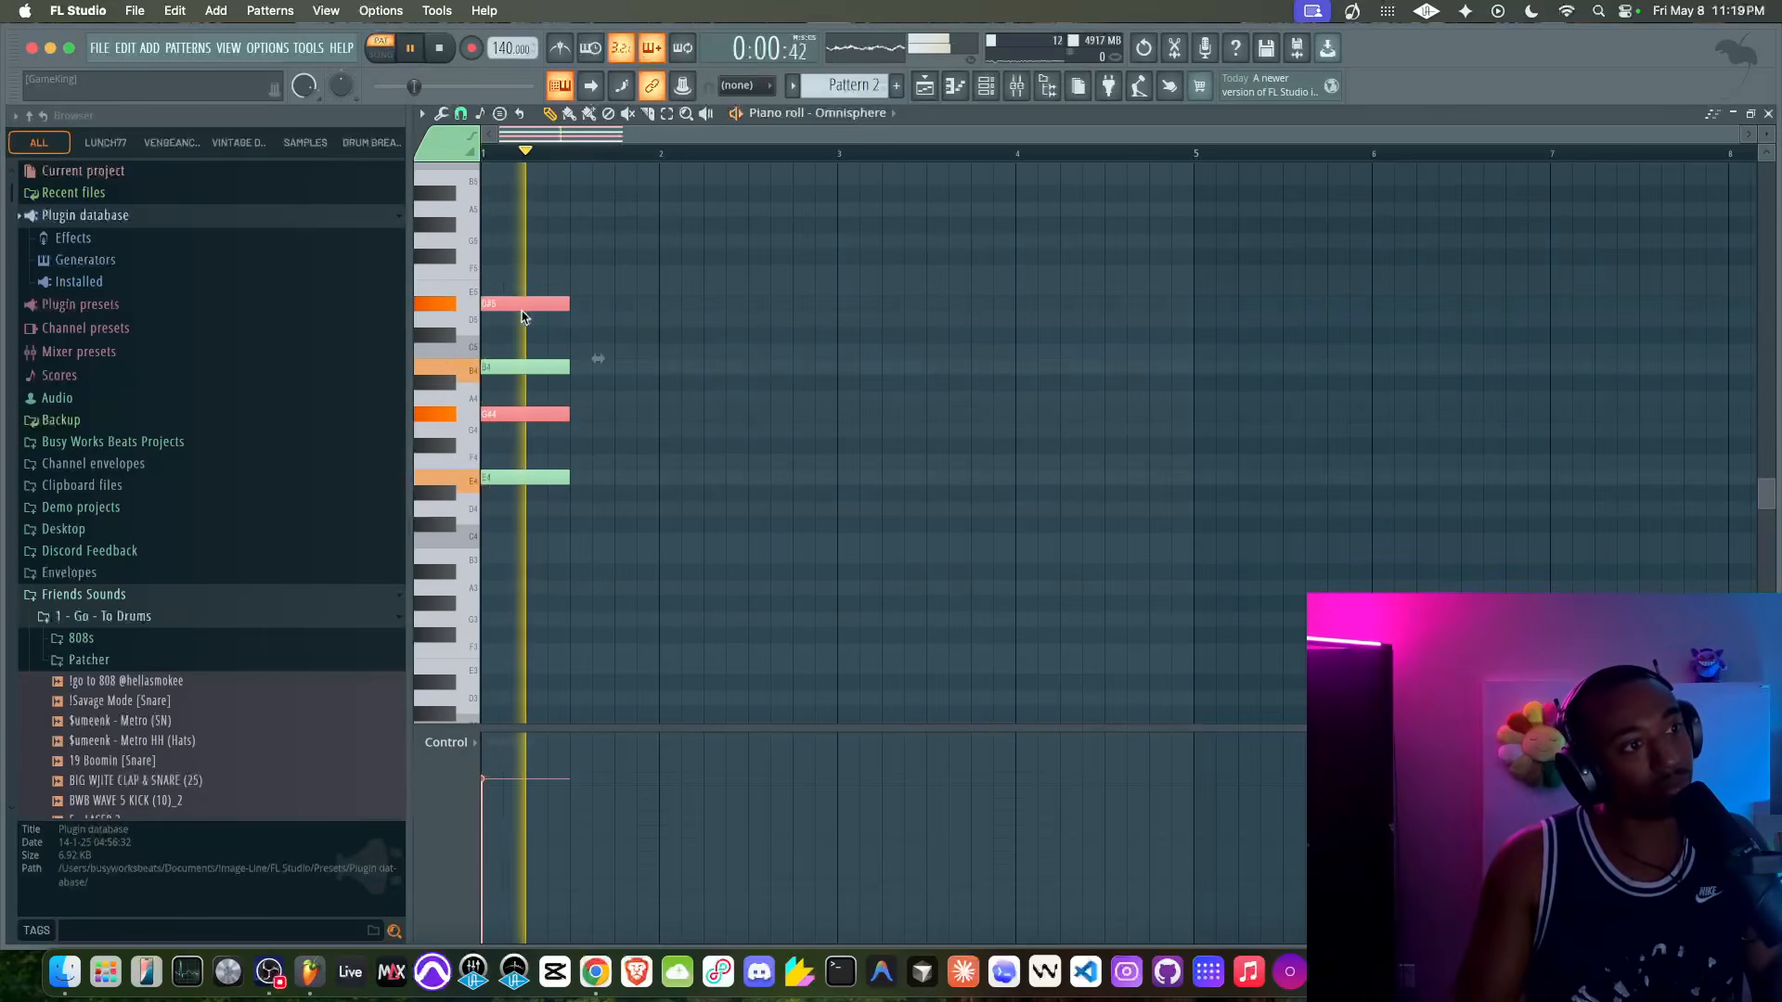
key("space")
key("space")
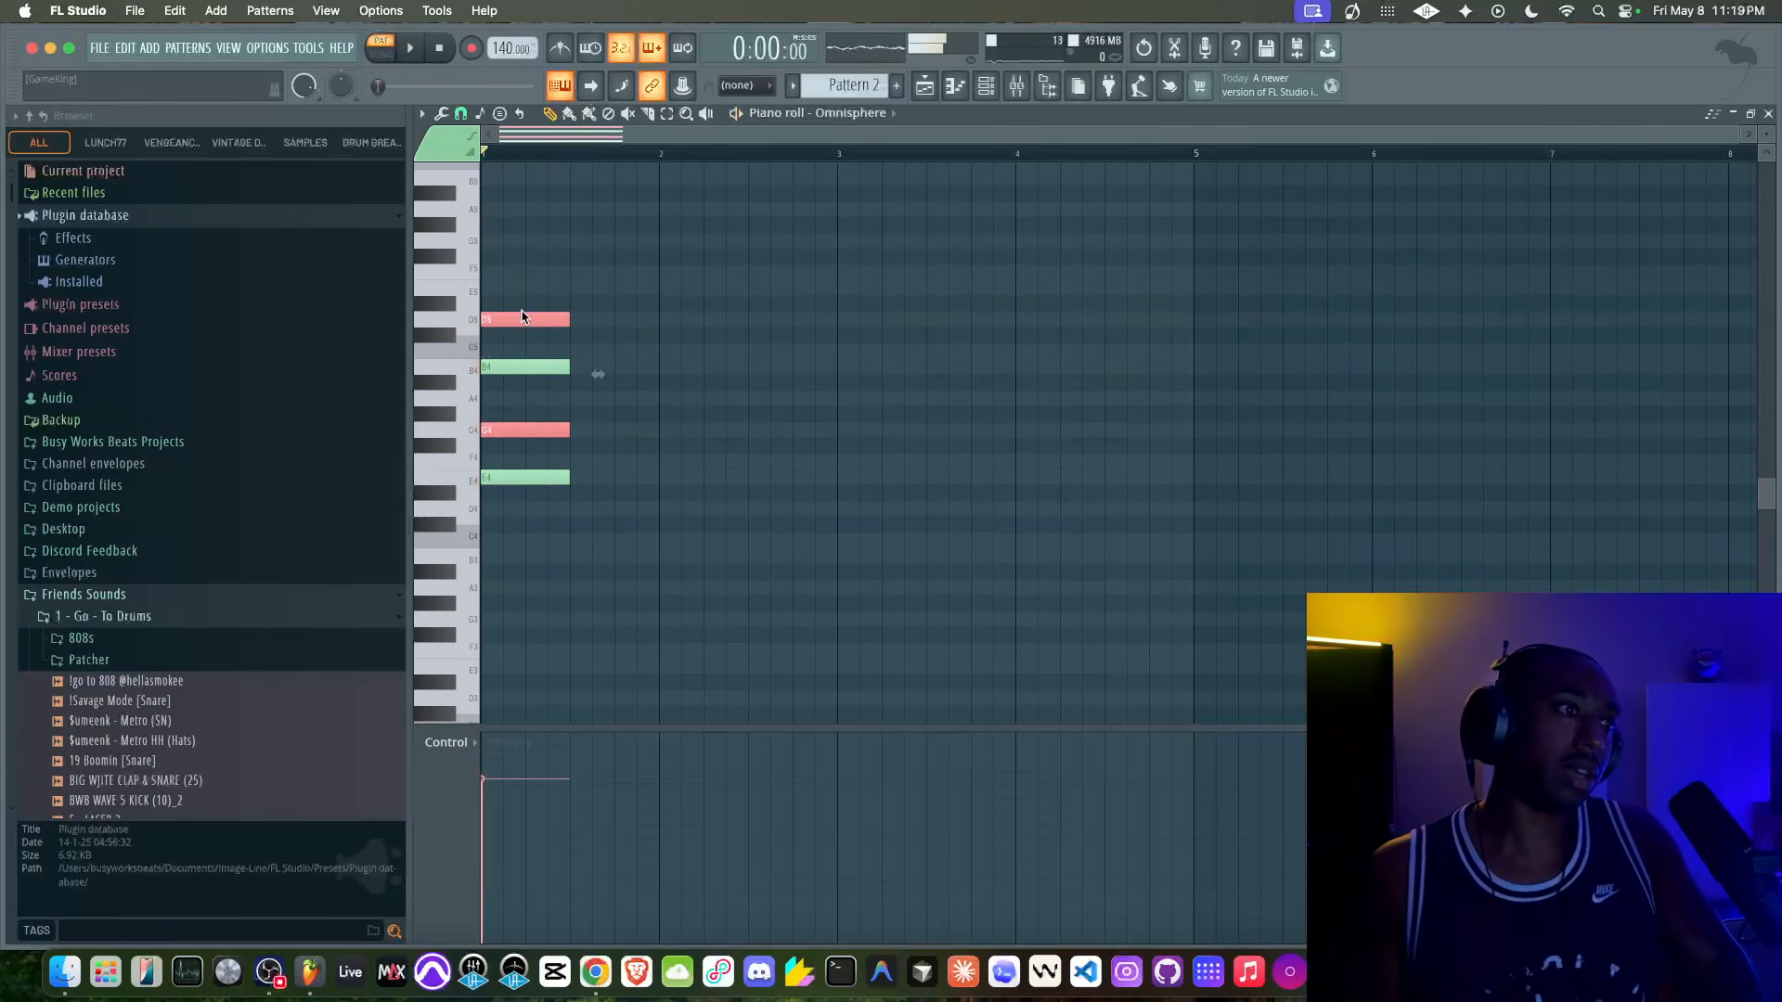
key("super+Up")
key("space")
key("super+Down")
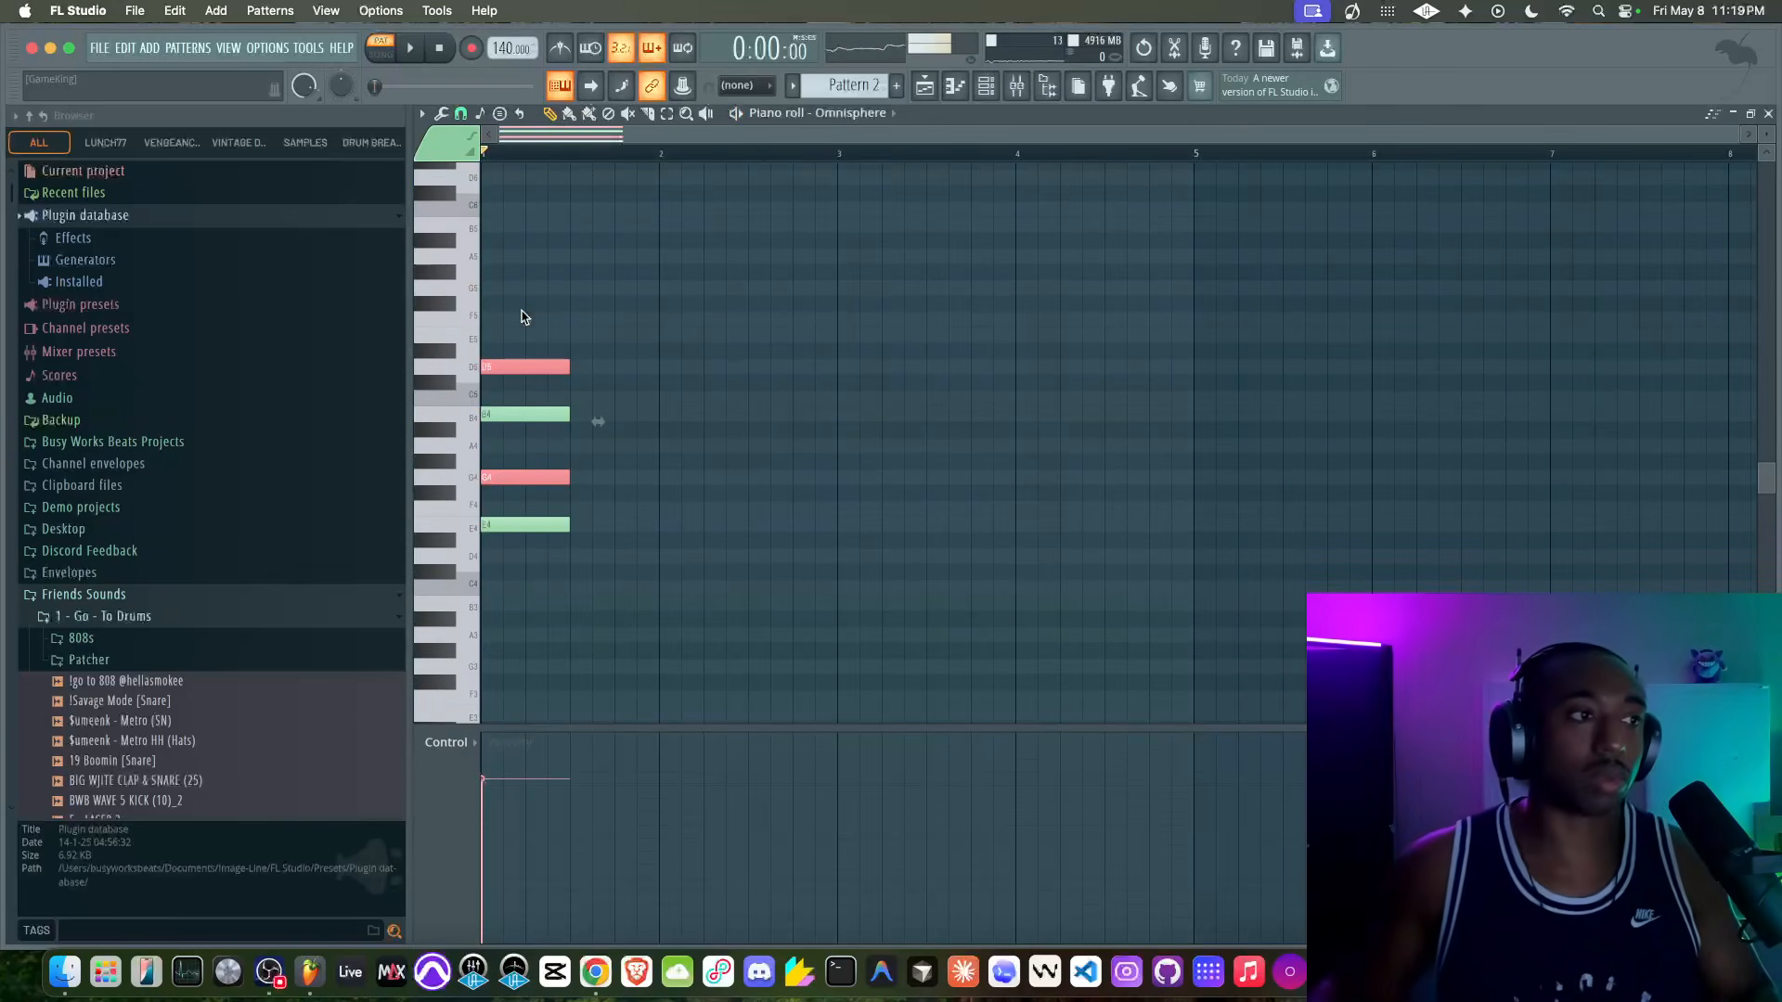
Step: Raise the chord's E4 two octaves to E6 and its B4 one octave to B5, and play back the spread chord
left_click(639, 320)
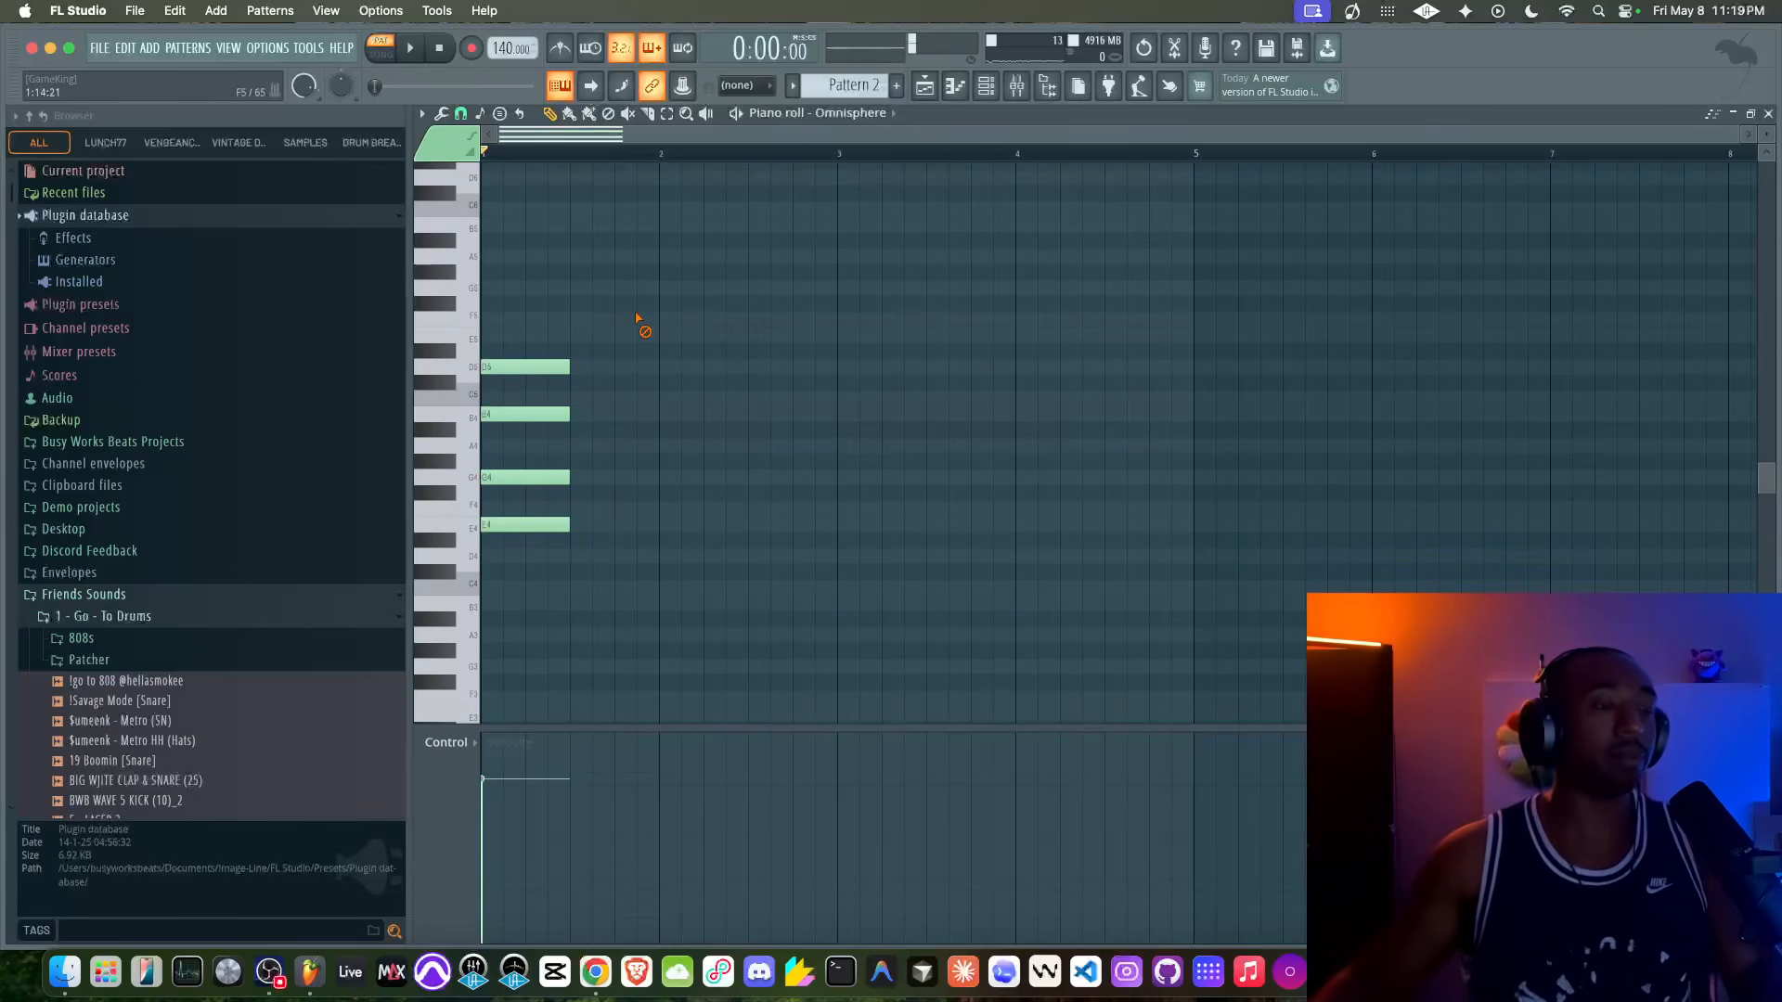
left_click(637, 318, "super")
left_click(546, 522)
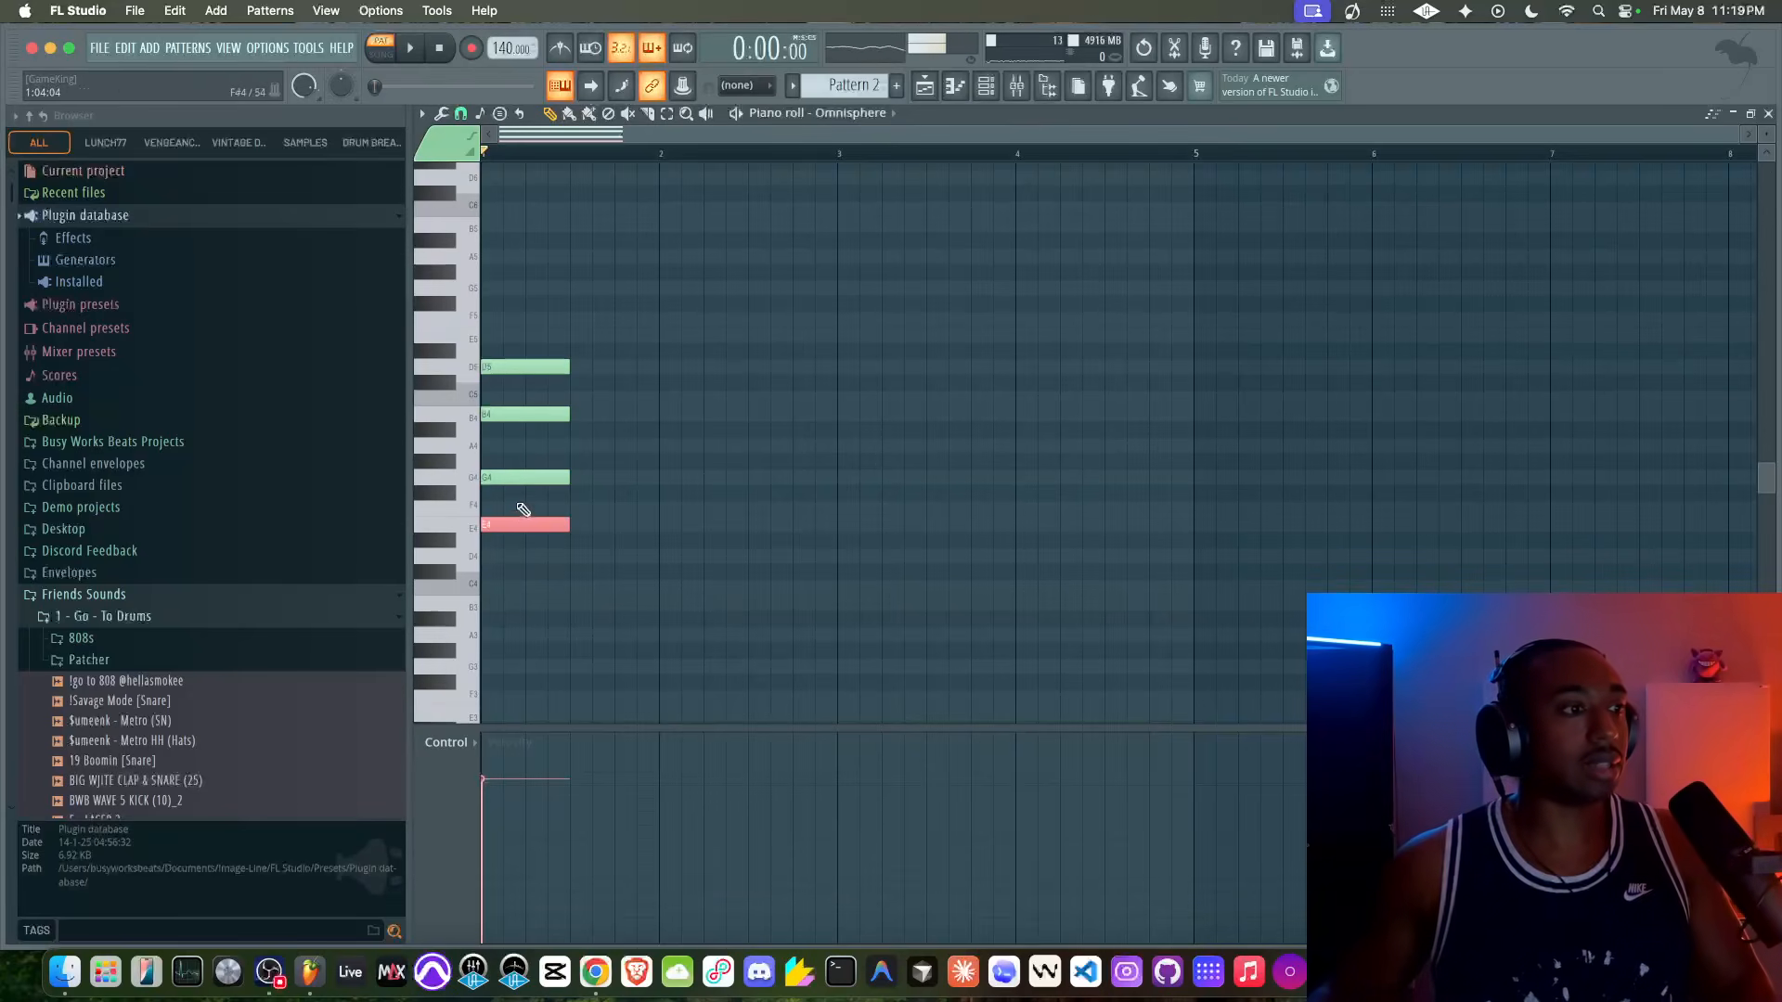
key("super+Up")
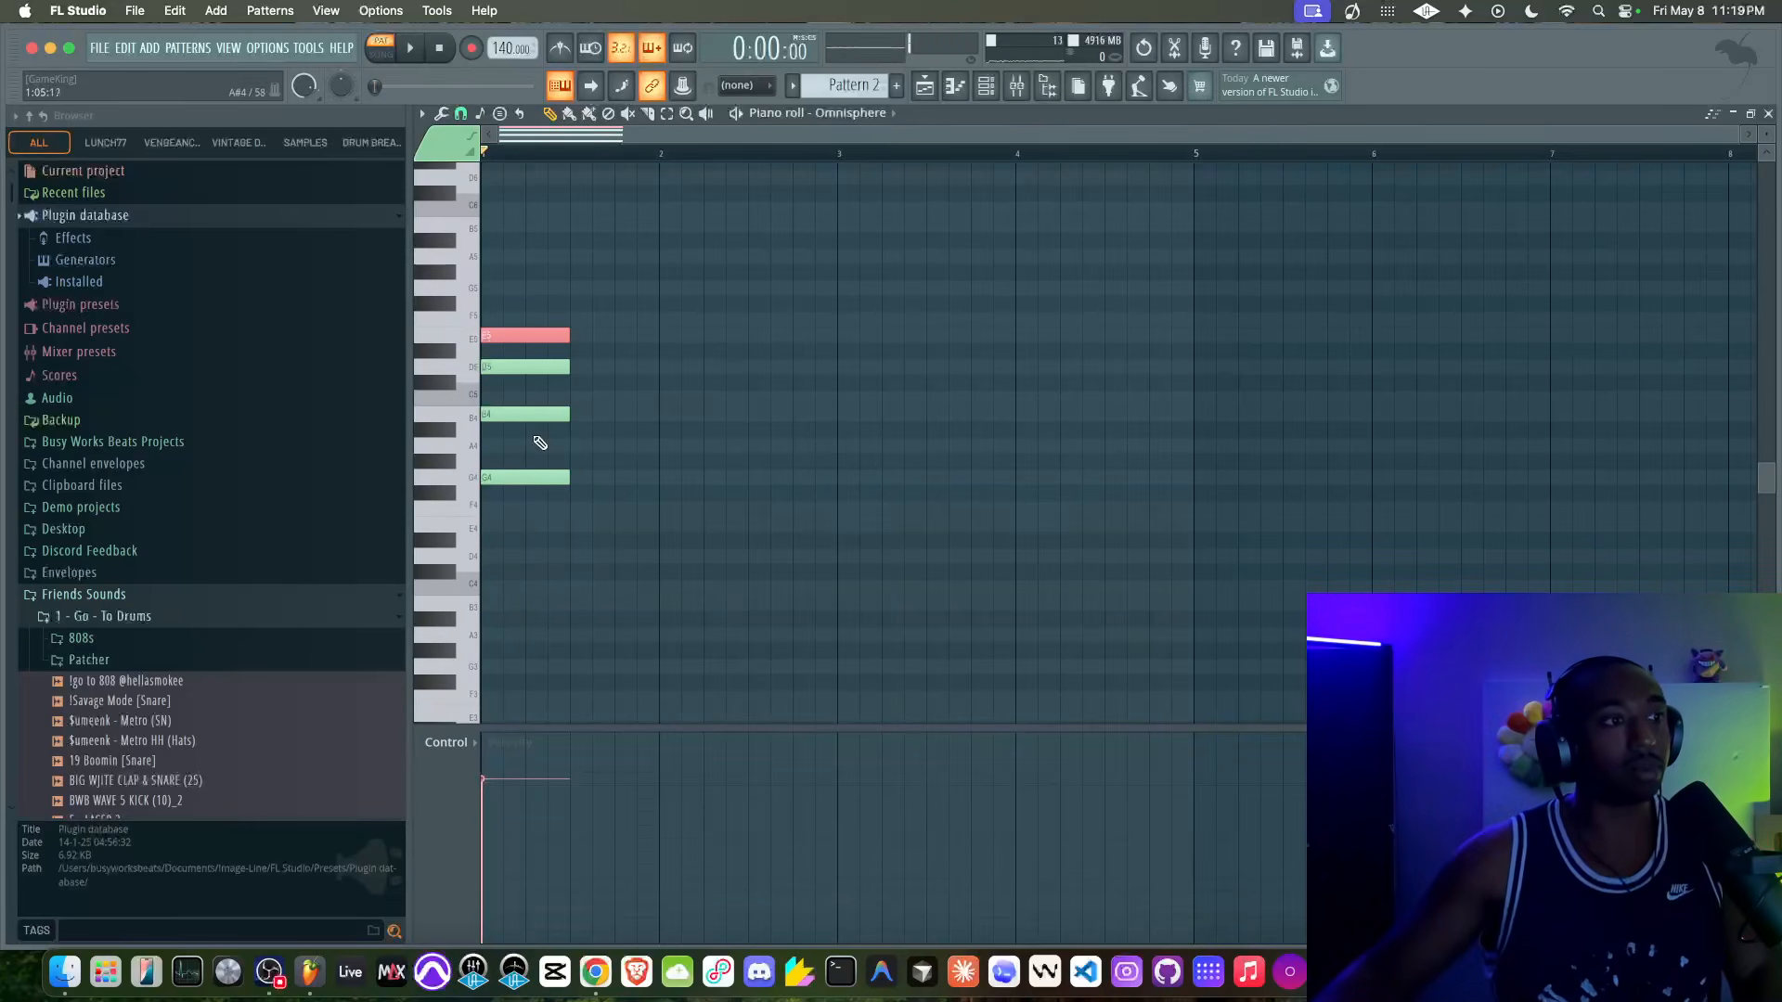
left_click(523, 413, "super")
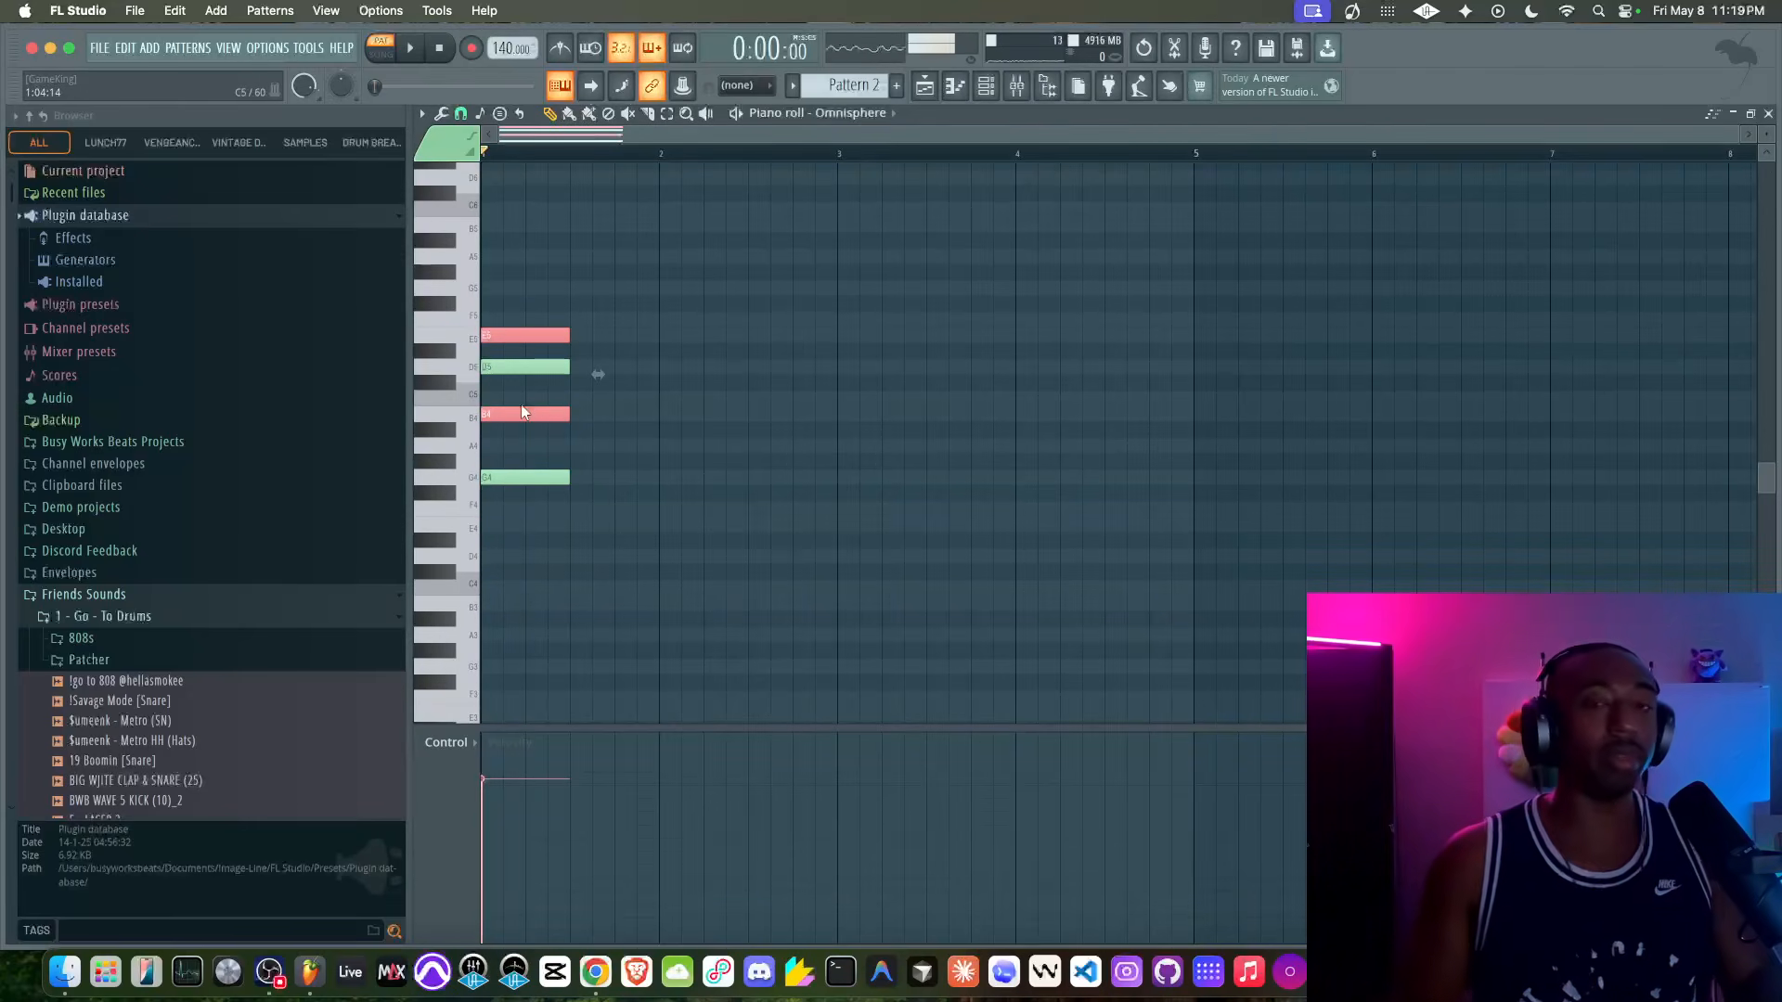
key("super+Up")
scroll(520, 414, "up", 1)
key("space")
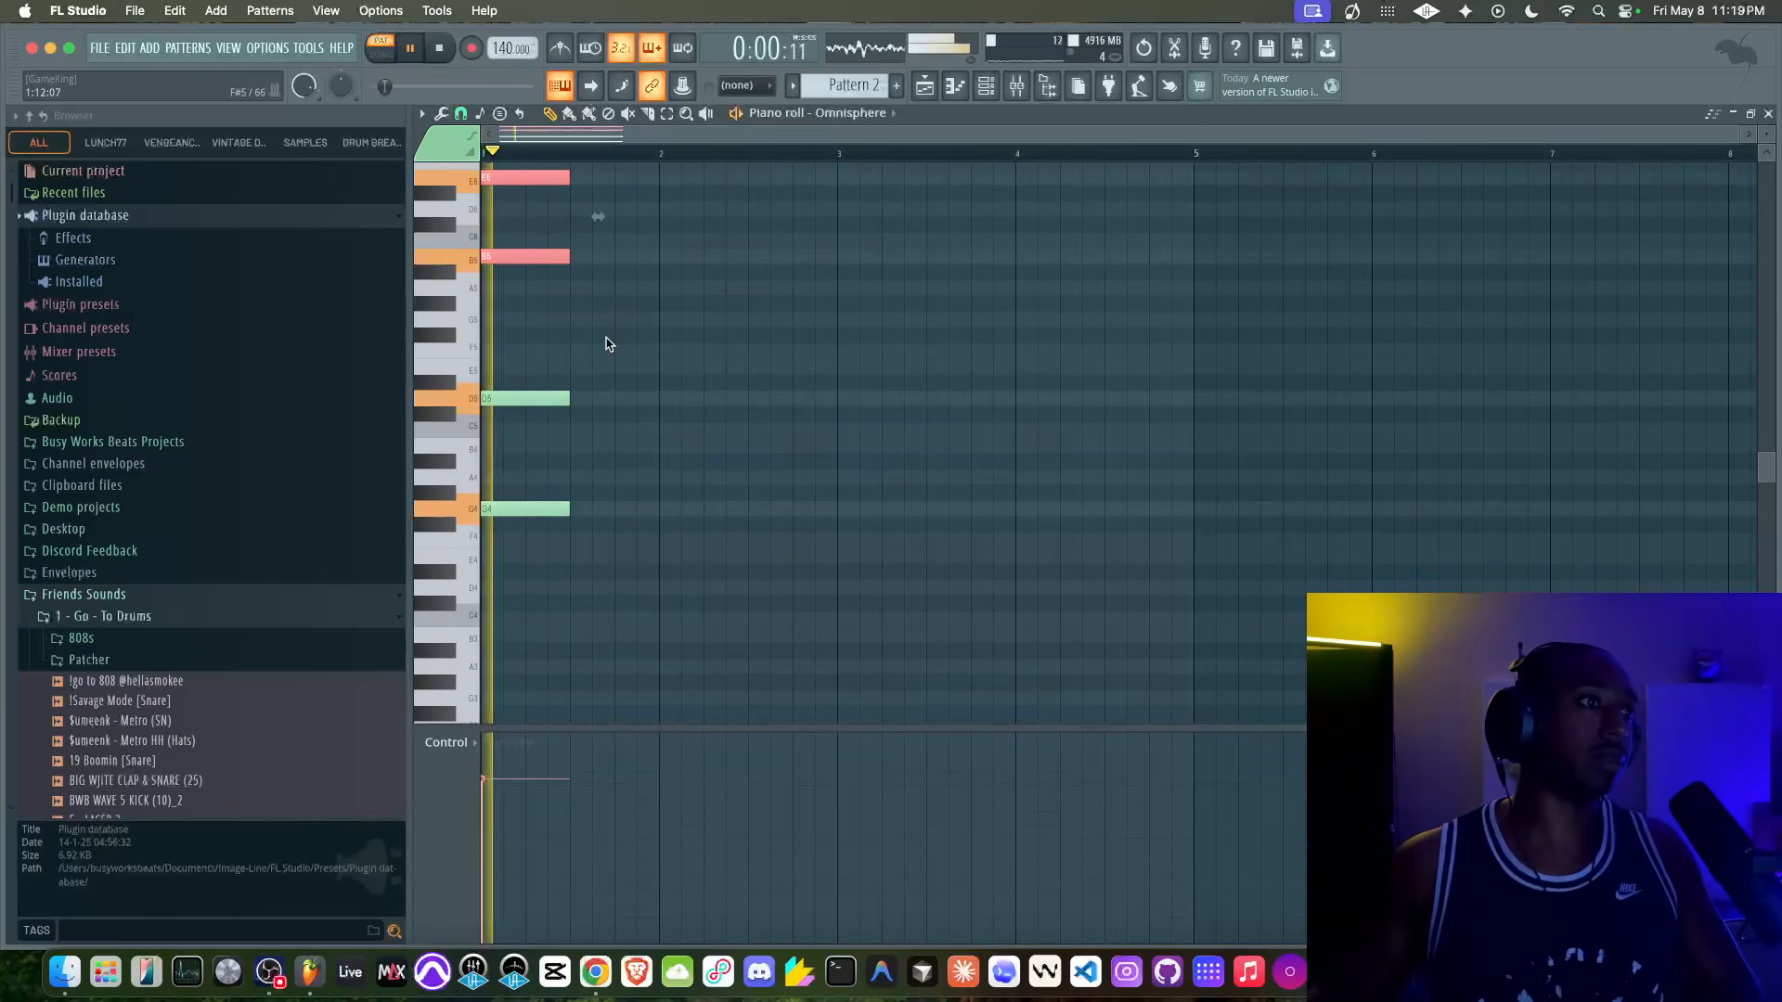
scroll(605, 344, "up", 4)
key("space")
Step: Deselect the notes, lower the whole chord an octave to G3, D4, B4 and E5, and play it back
right_click(660, 351)
key("super+Down")
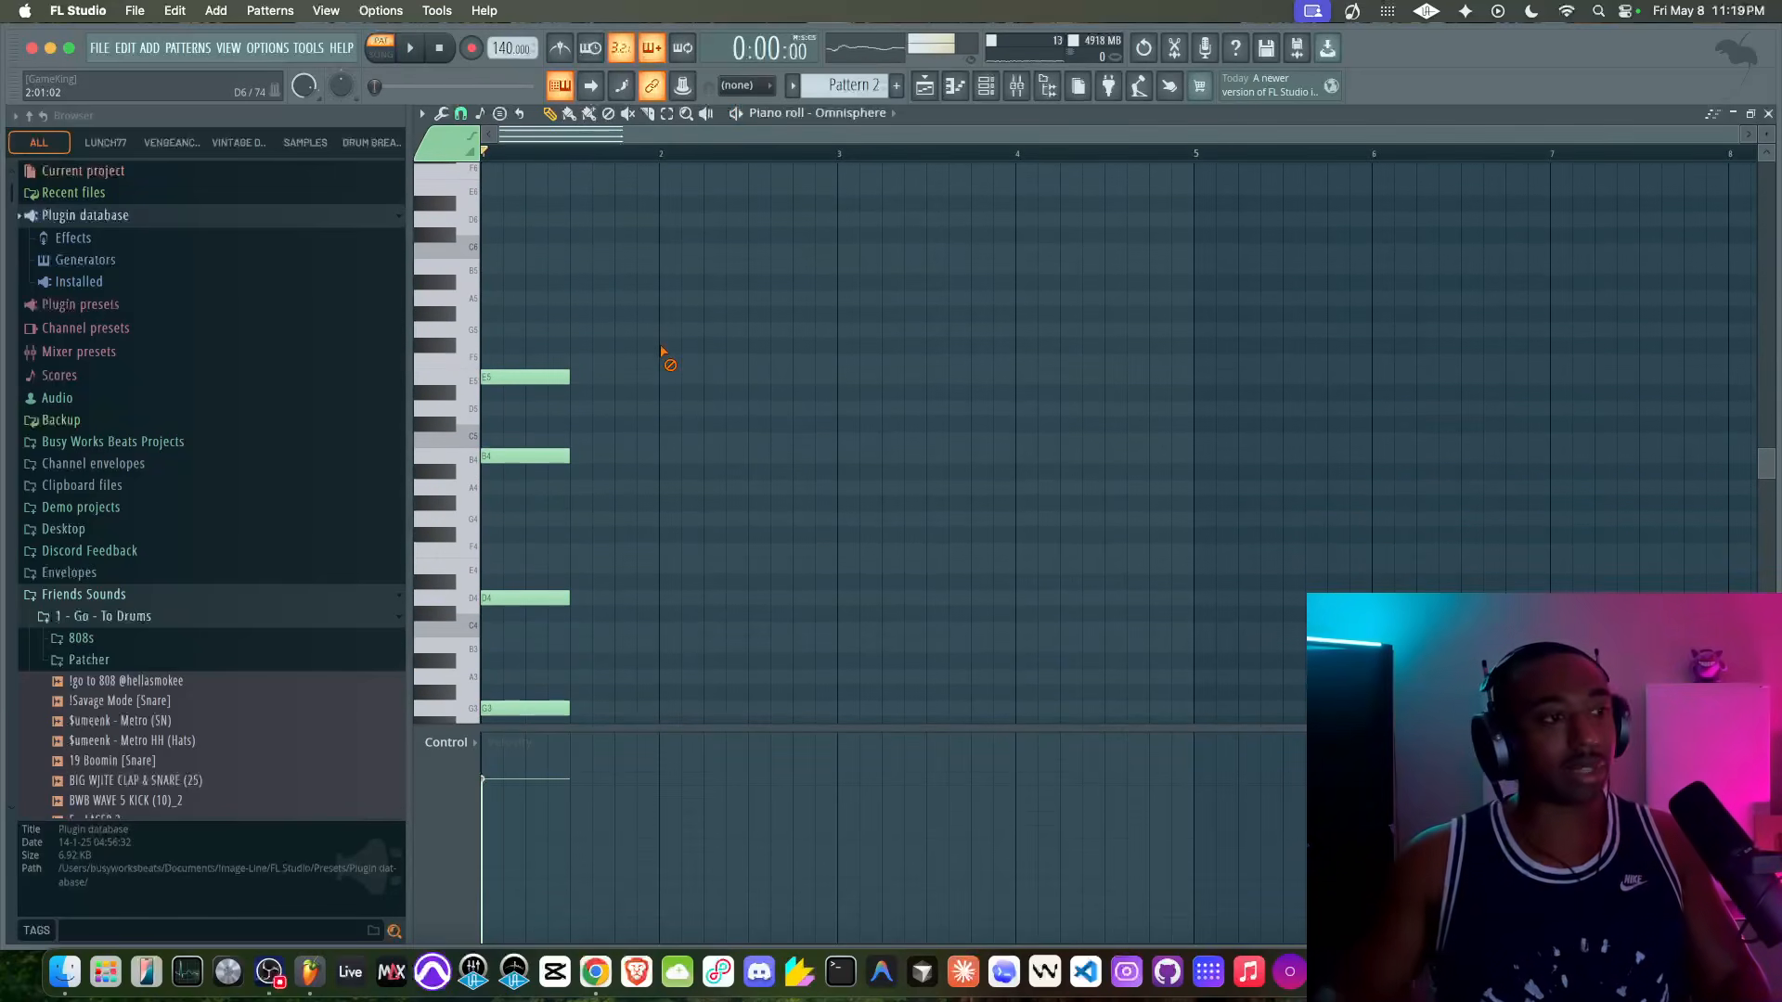
key("space")
key("space")
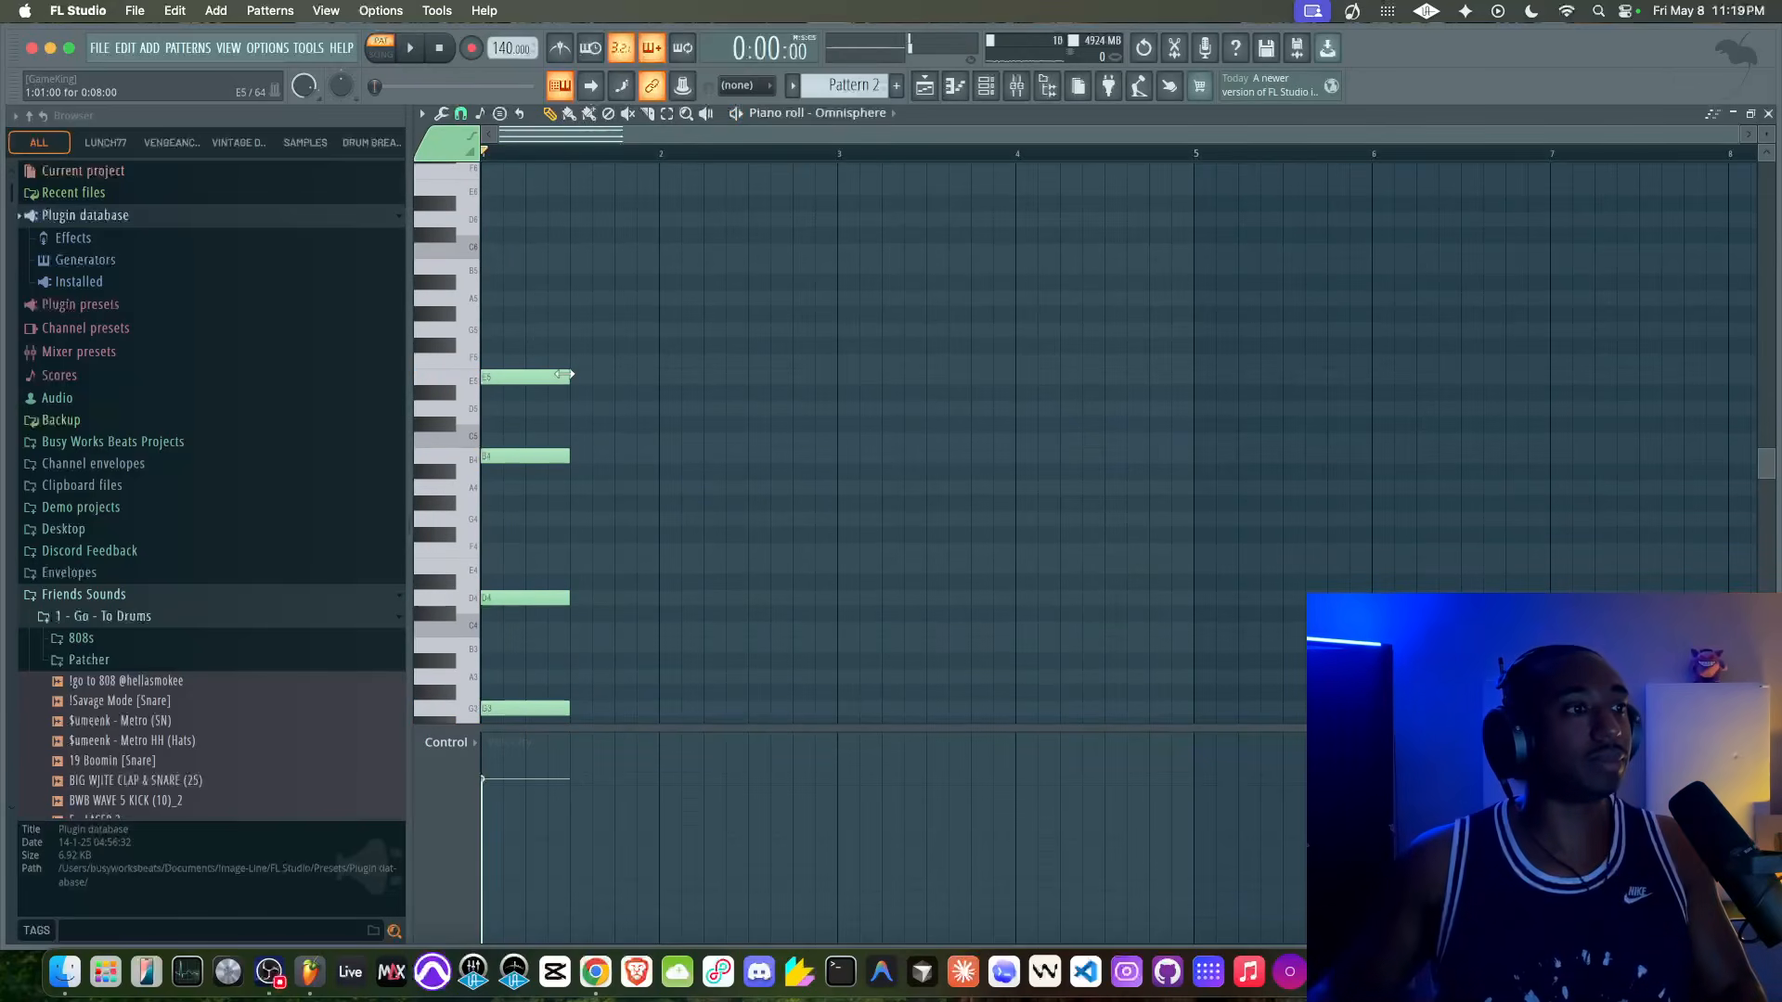
Step: Cut the top E5 to one beat, lengthen G3, D4 and B4 to a full bar, and play back the result
left_click_drag(516, 435, 526, 459)
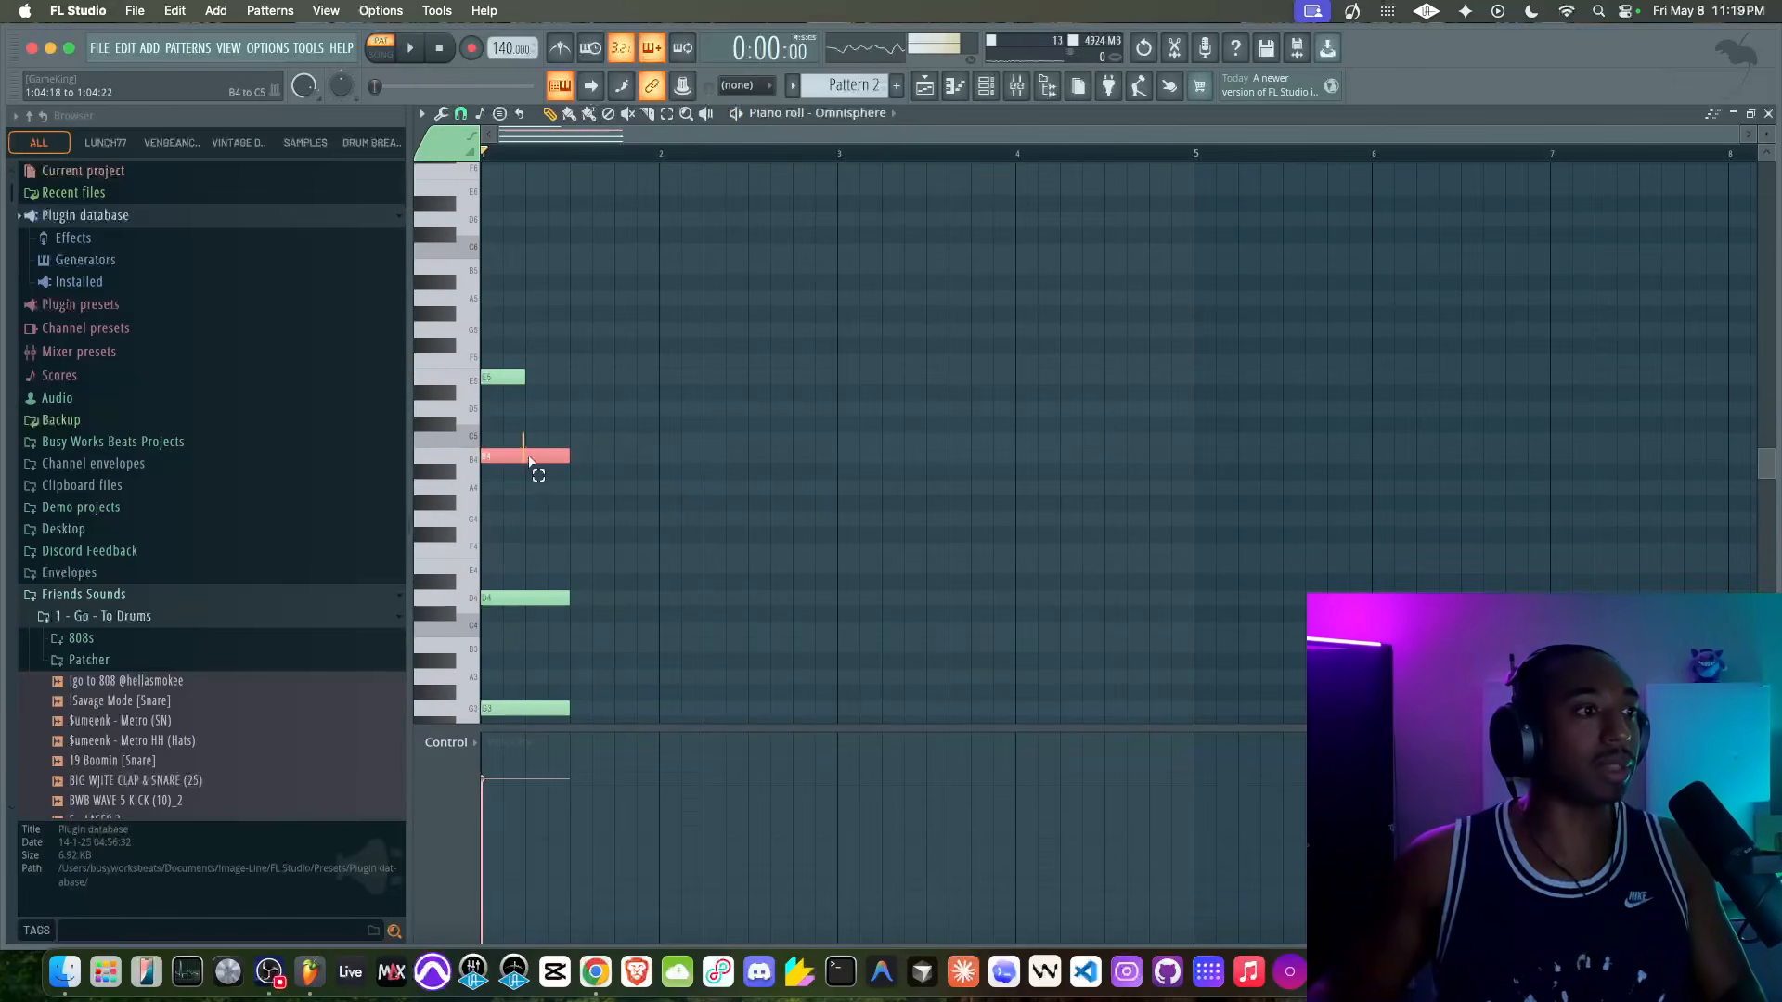
scroll(506, 255, "down", 5)
left_click_drag(522, 197, 505, 504)
scroll(504, 499, "up", 5)
key("space")
key("space")
left_click(542, 427, "super")
left_click_drag(560, 401, 668, 657)
scroll(557, 649, "down", 1)
key("space")
key("space")
Step: Add a one-beat F#5 melody note directly after the E5 in bar 1
left_click_drag(498, 385, 506, 427)
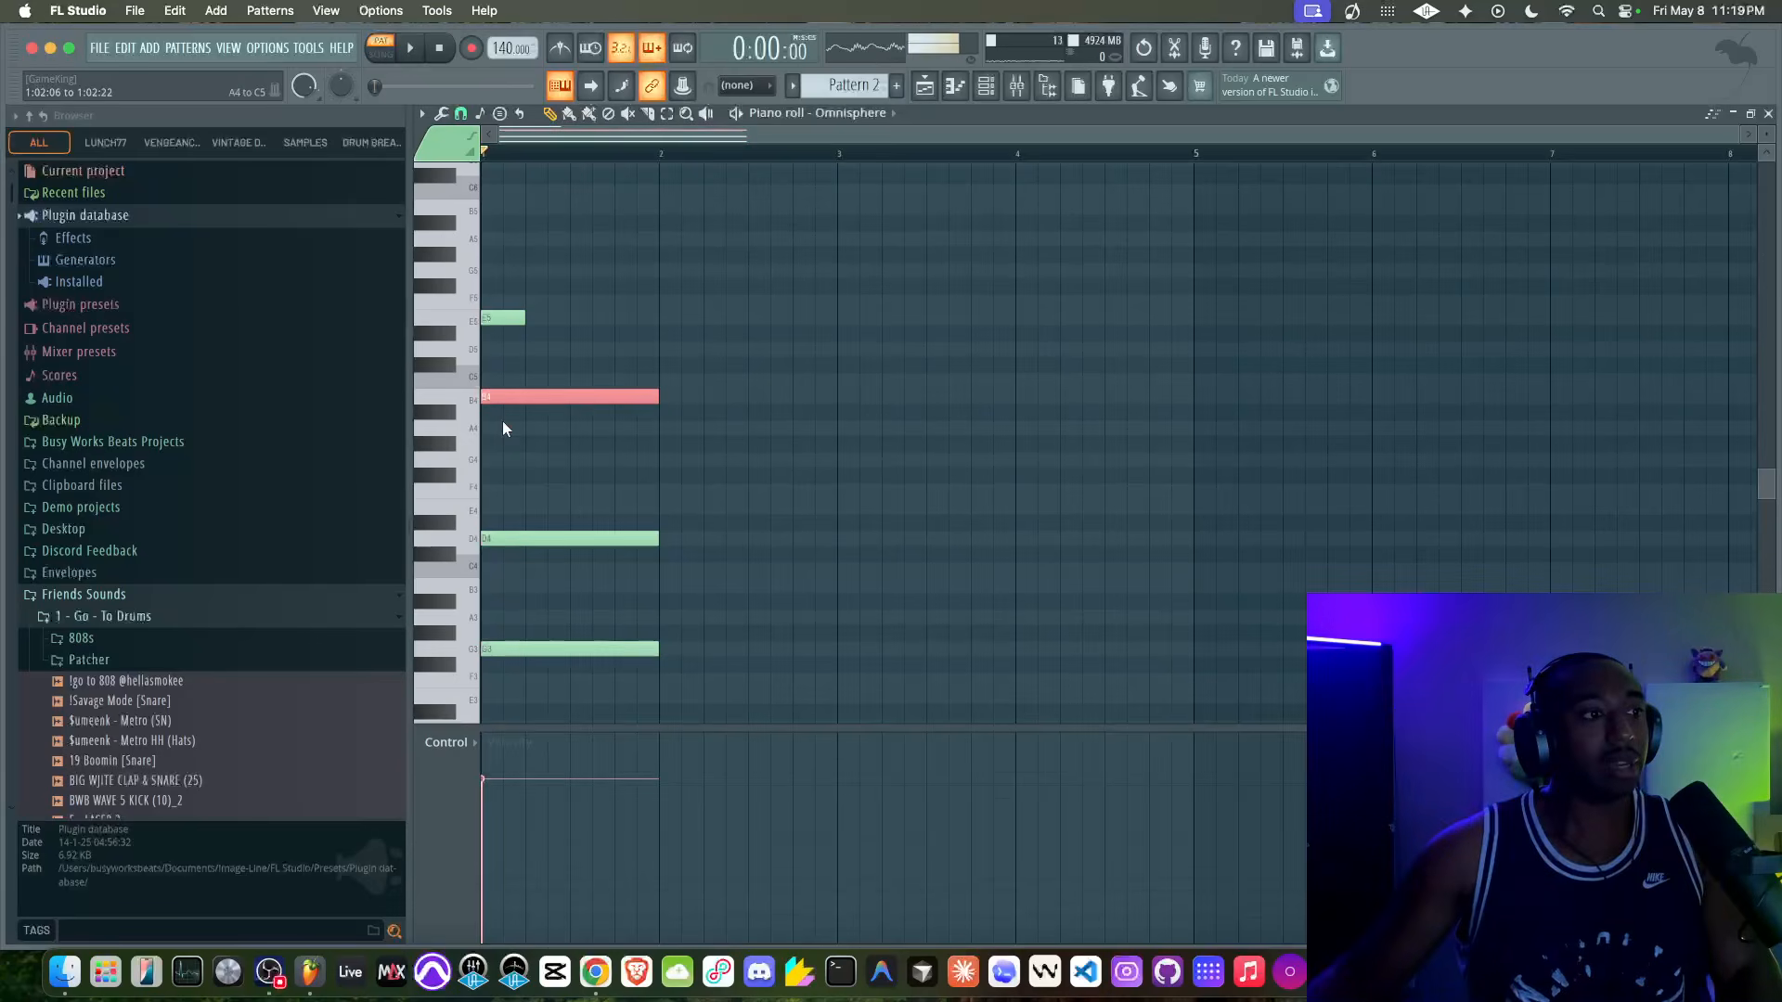
left_click_drag(499, 318, 542, 438)
right_click(550, 368)
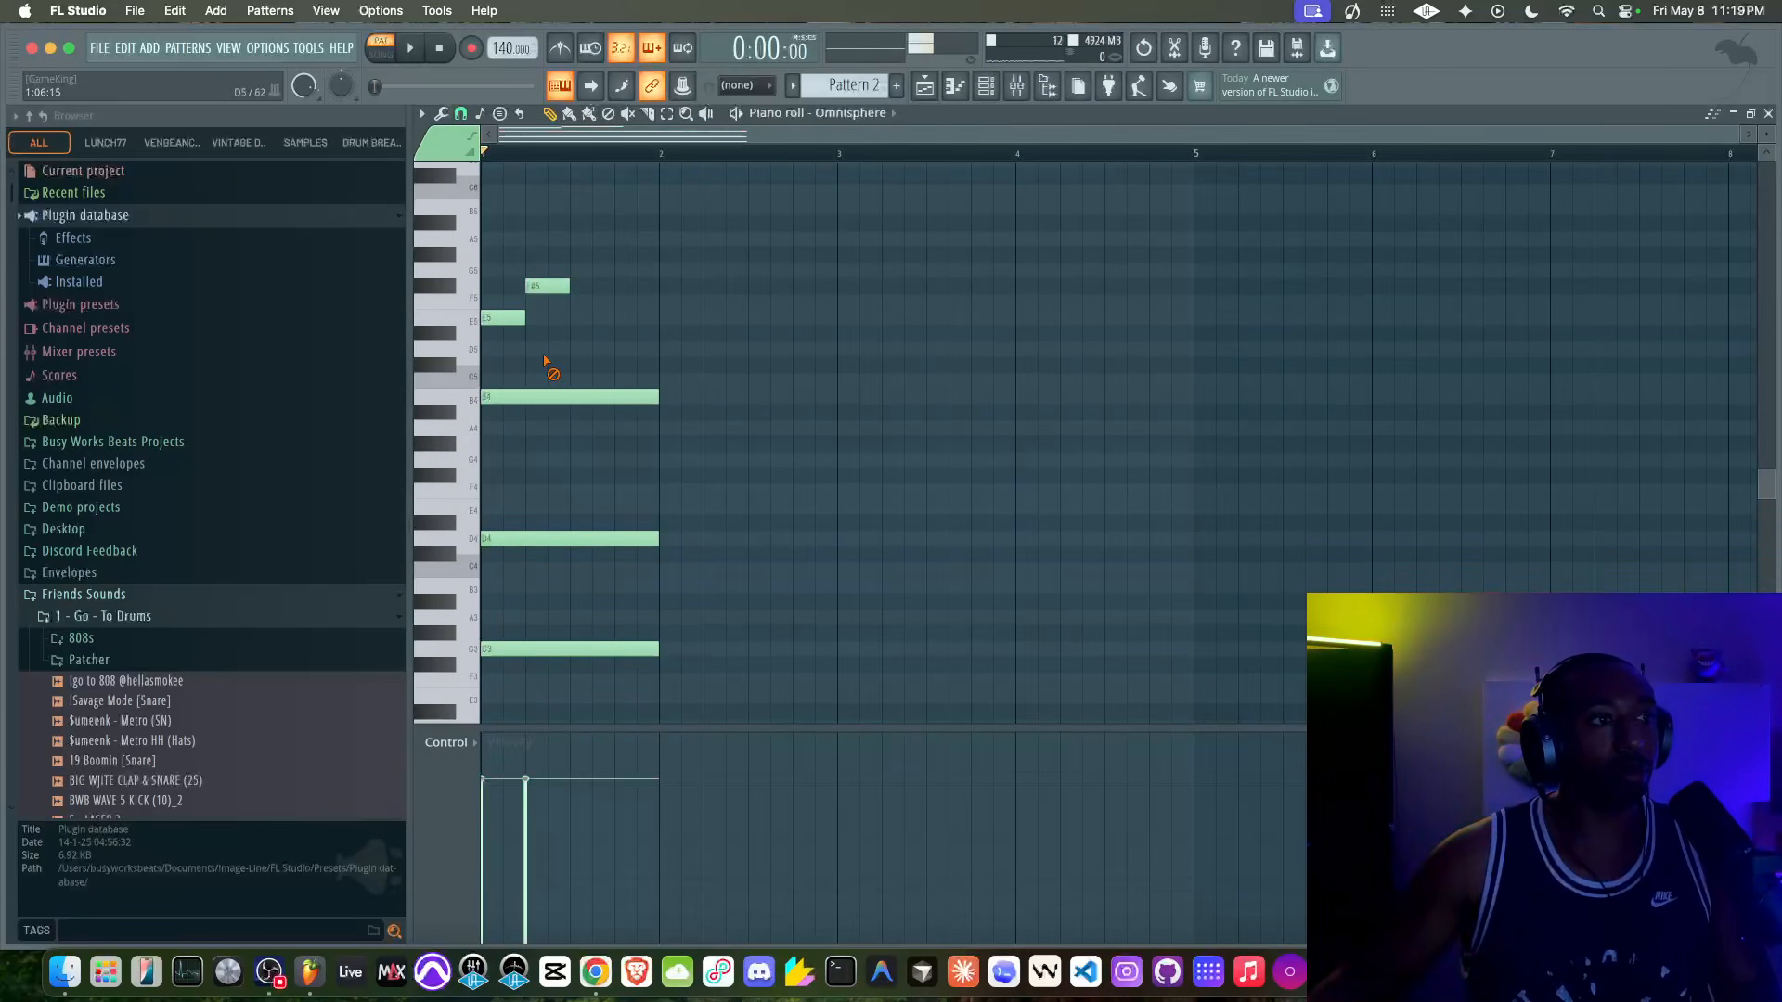
Step: Add a one-beat G#5 melody note directly after the F#5 and play back the melody
left_click_drag(509, 316, 584, 398)
key("shift+Up")
key("shift+Up")
key("shift+Up")
key("shift+Up")
key("shift+Up")
key("shift+Up")
key("shift+Up")
key("shift+Up")
key("shift+Up")
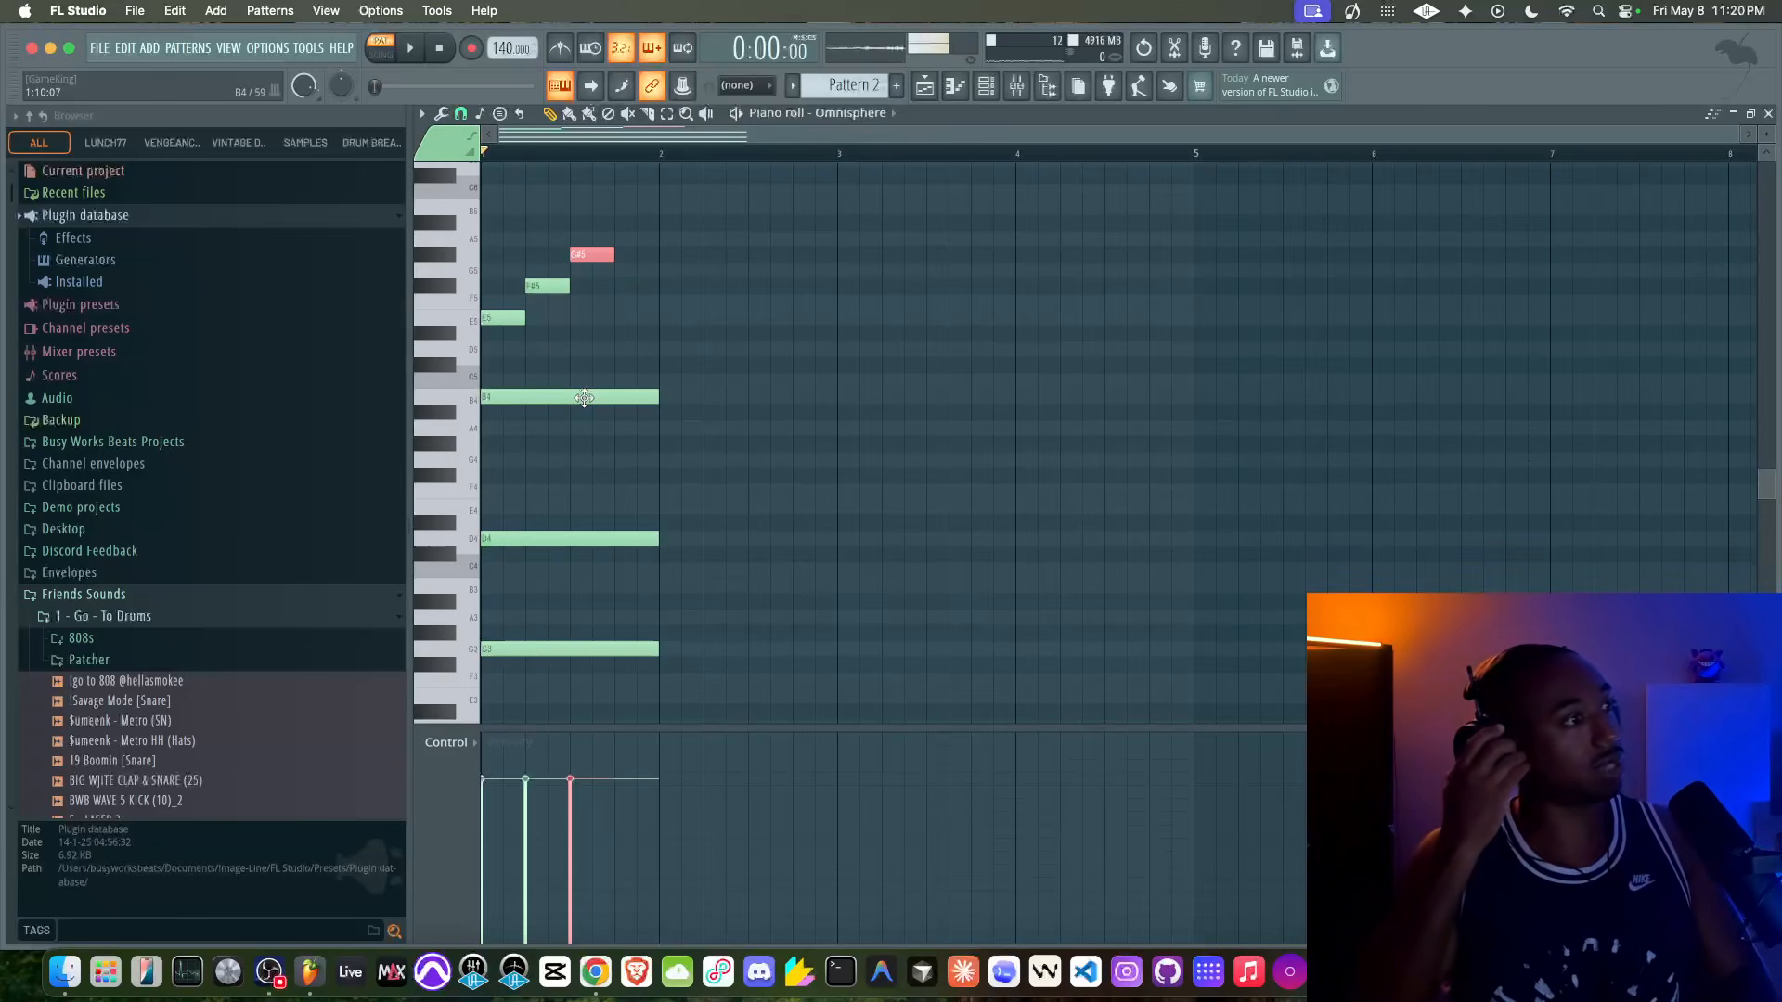
key("space")
key("space")
Step: Move the F#5 half a beat later and the last melody note to A5 on beat 4 of bar 1, checking by playback
left_click_drag(557, 287, 619, 253)
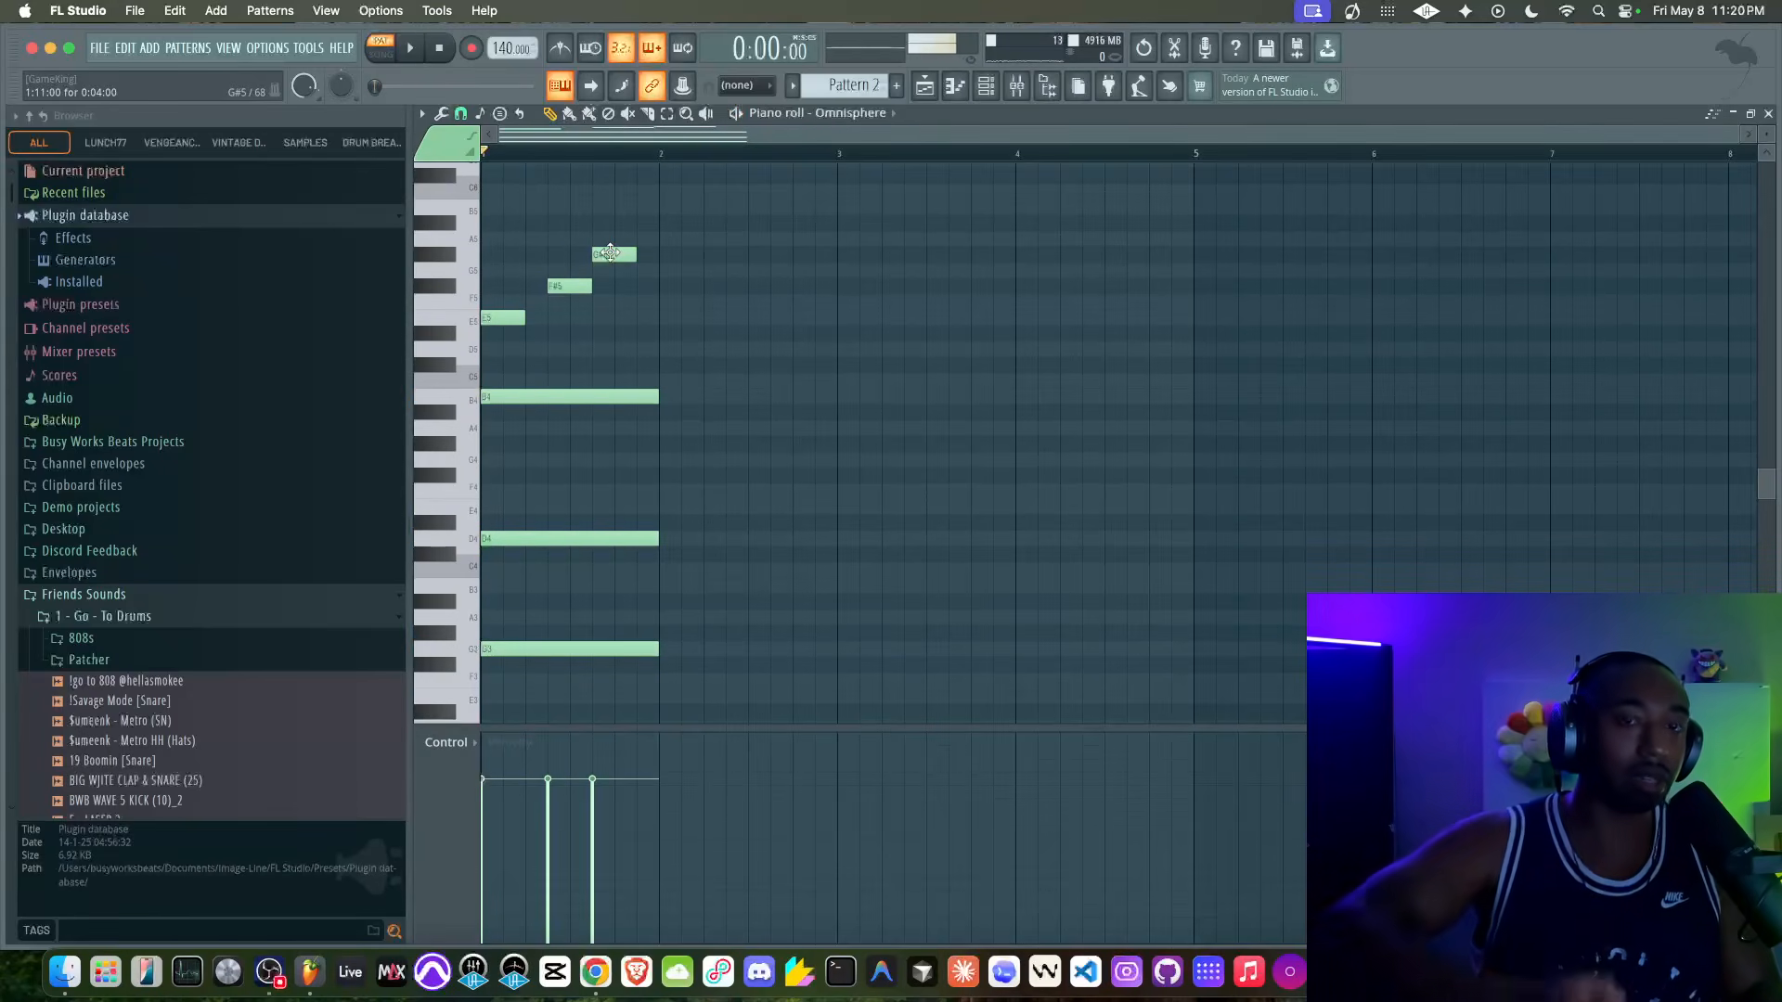
key("space")
left_click_drag(610, 252, 629, 234)
key("space")
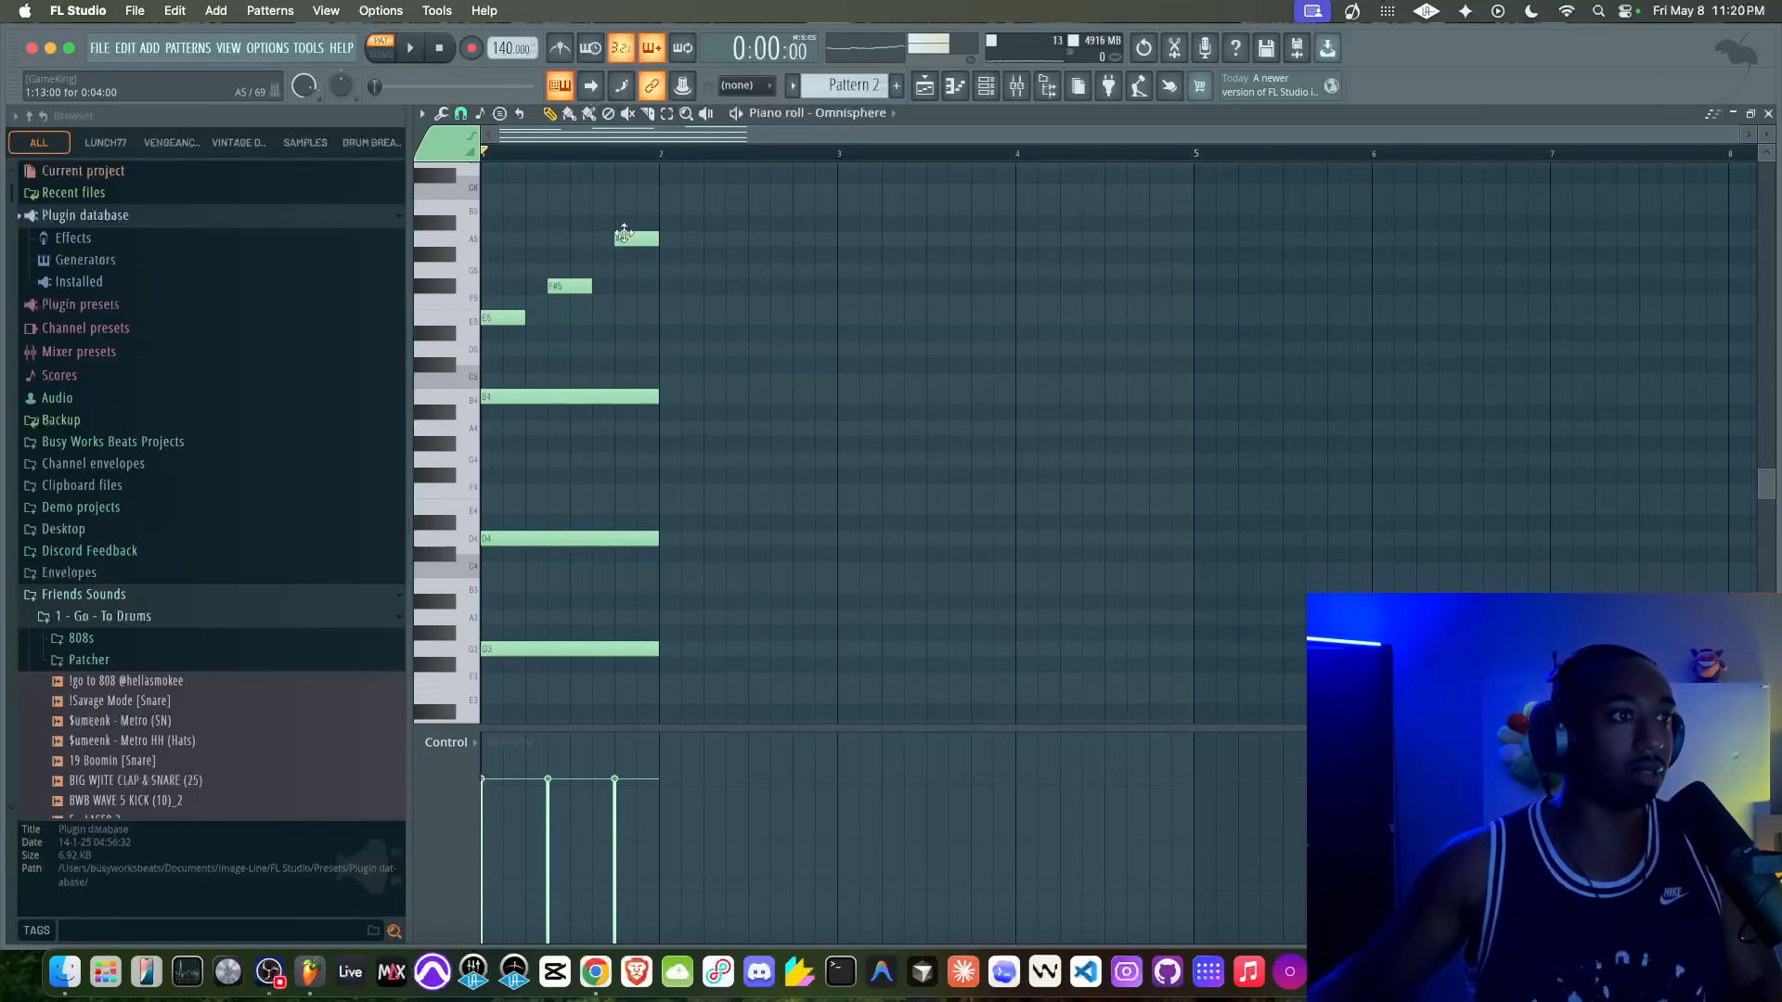
key("space")
left_click_drag(646, 217, 546, 663)
key("space")
Step: Copy the bar 1 chord with its E5 to bar 2 and raise the copy two semitones to A3, E4, C#5 and F#5
left_click(576, 329)
right_click(588, 329)
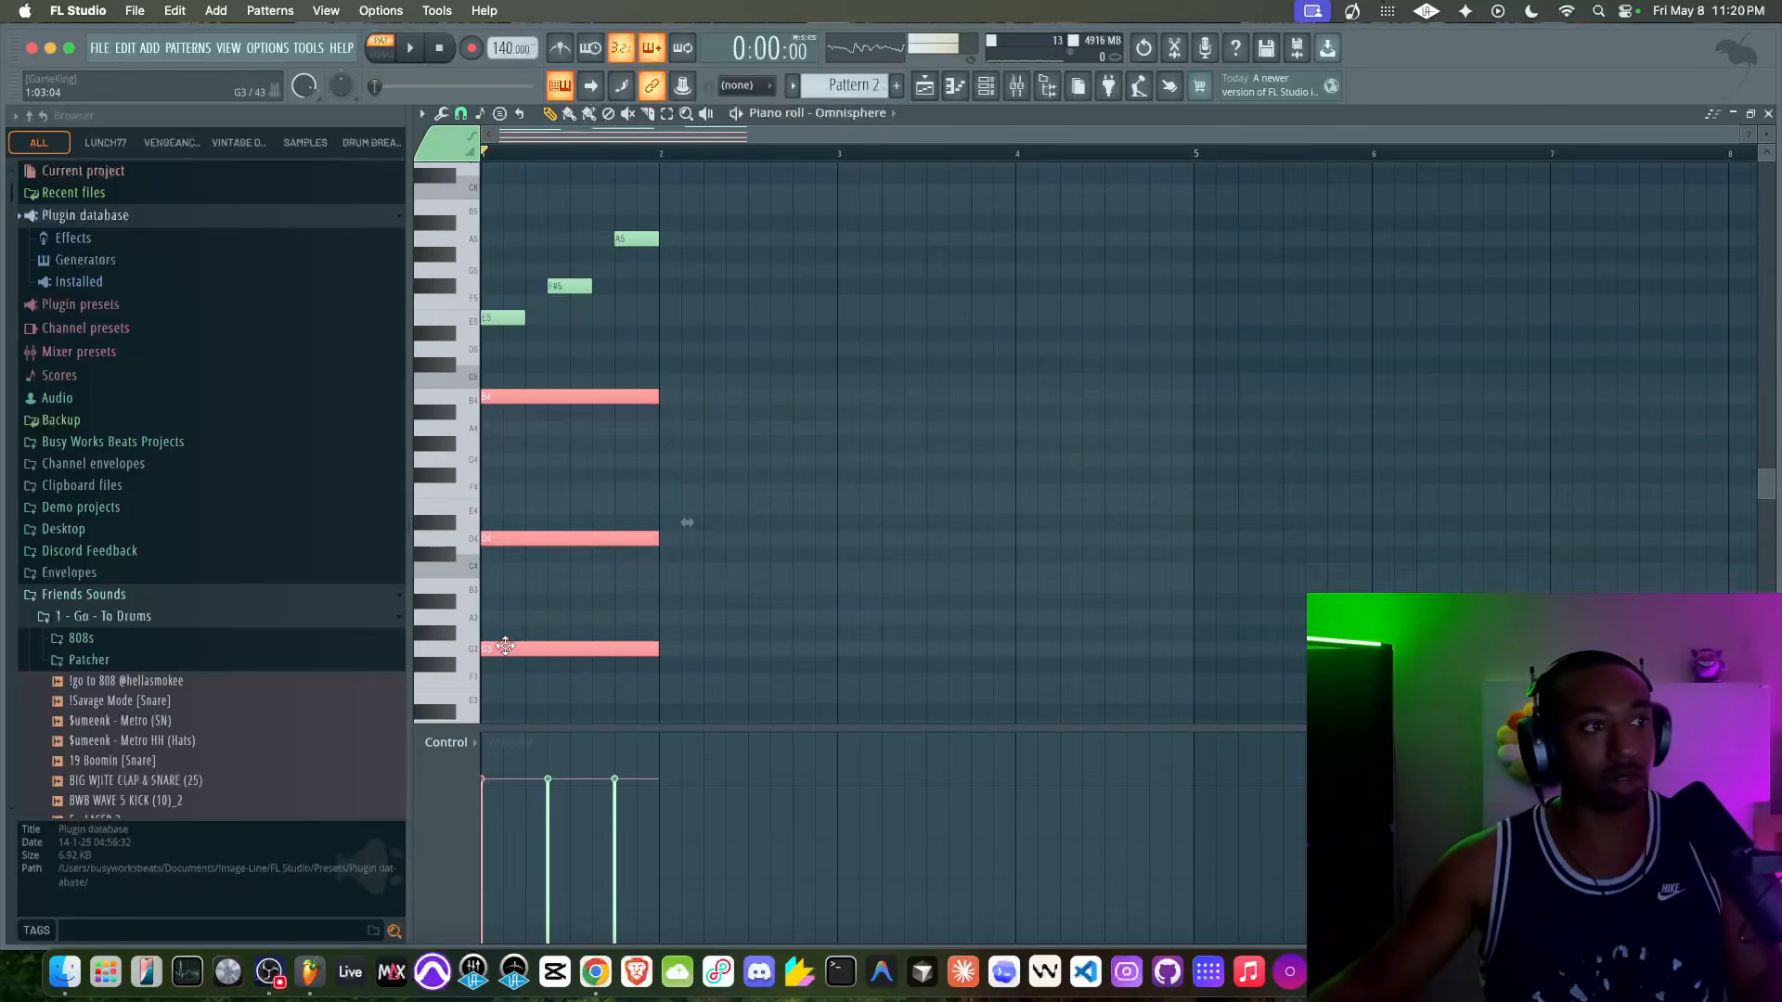
left_click_drag(499, 301, 505, 742)
mouse_move(494, 530)
left_mouse_down()
mouse_move(694, 528)
mouse_move(674, 528)
left_mouse_up()
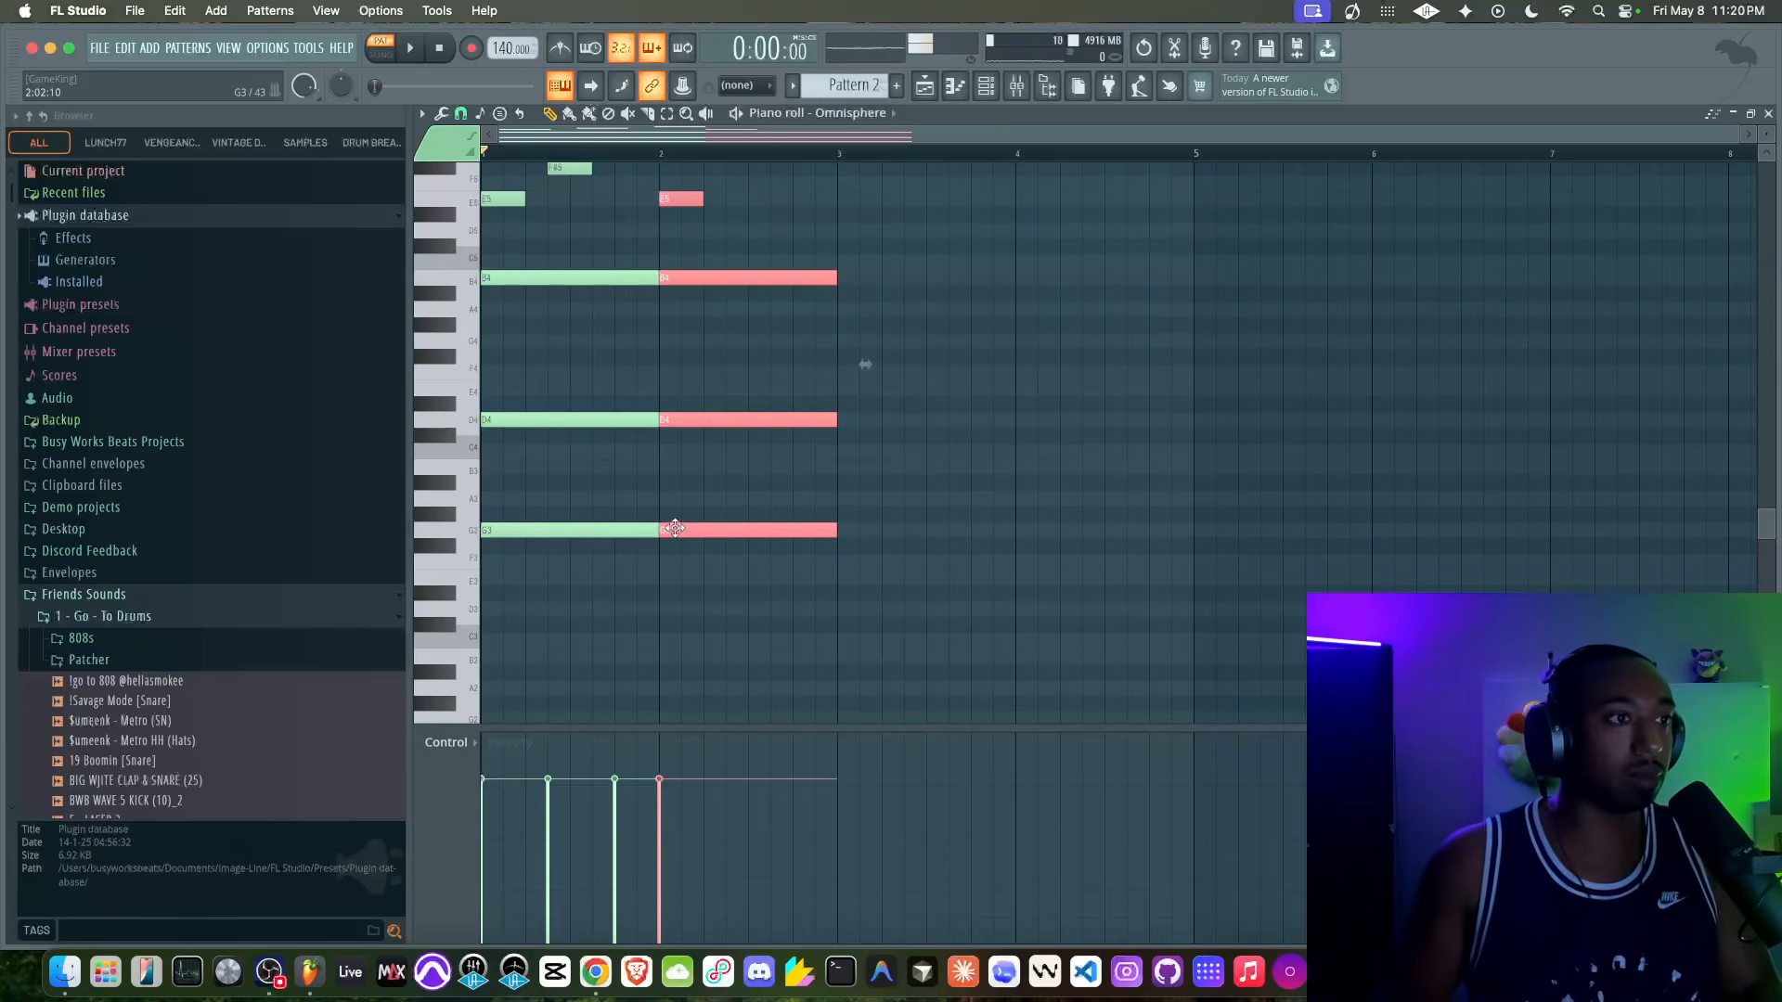
key("shift+Up")
key("shift+Up")
scroll(672, 526, "up", 10)
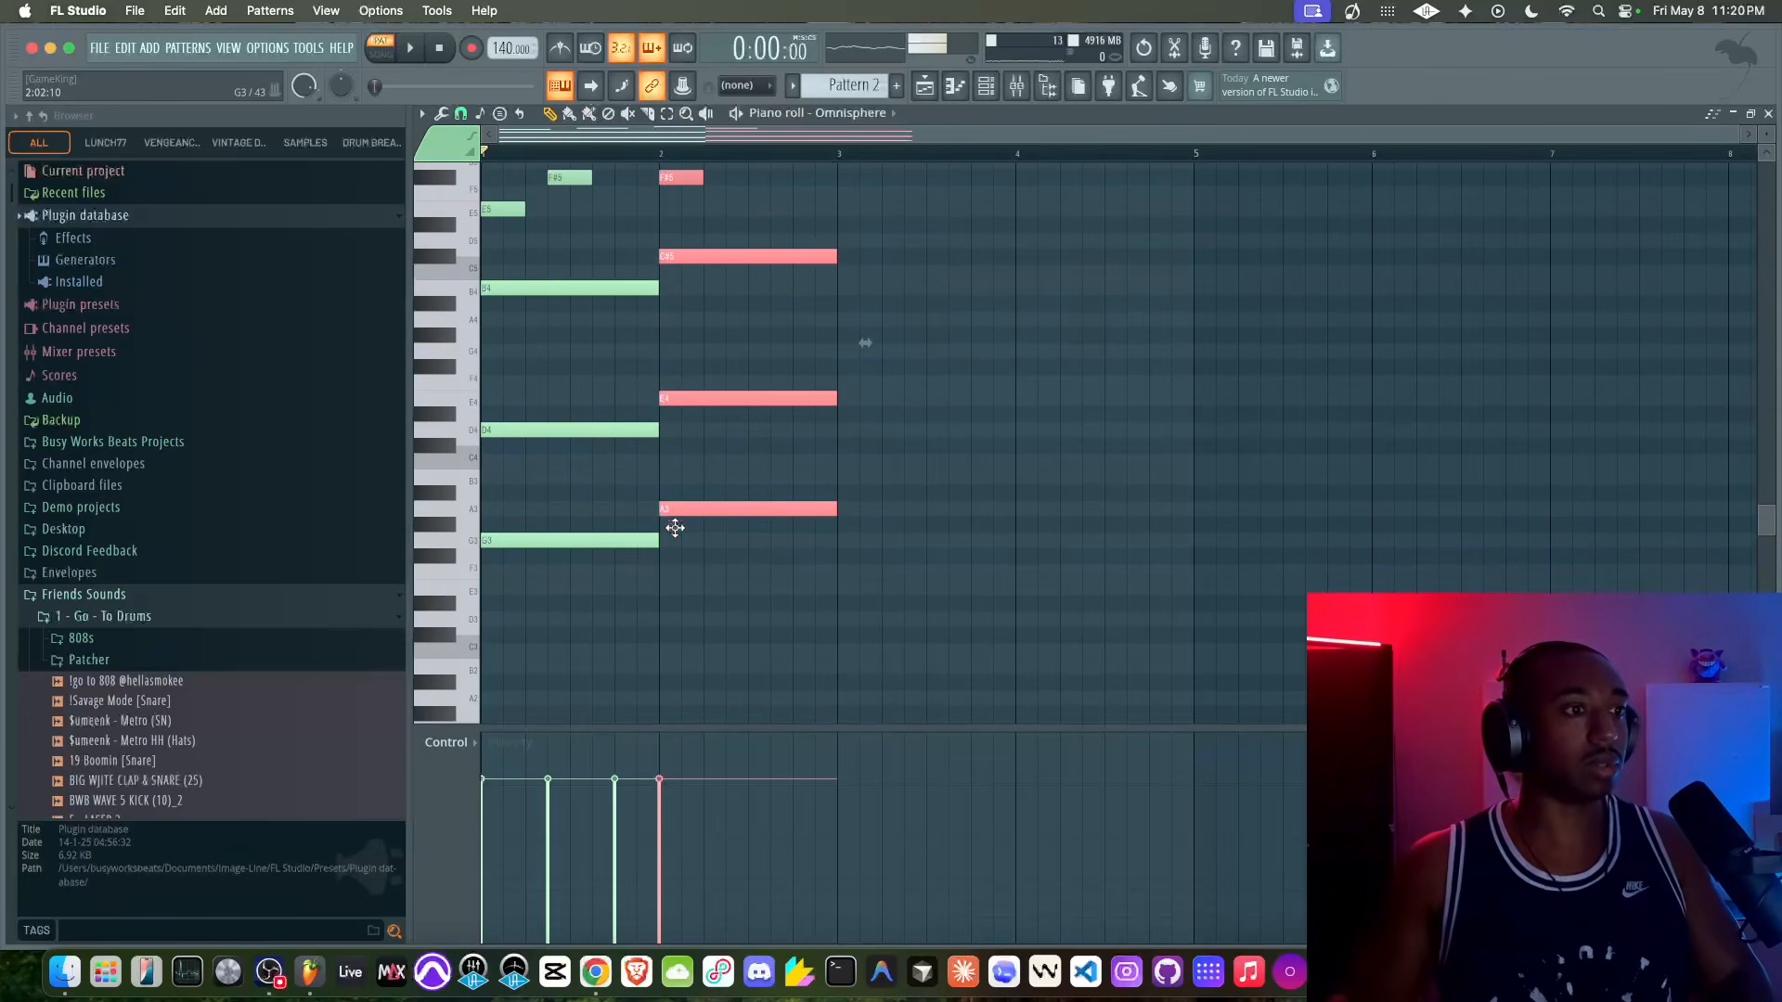
scroll(672, 525, "down", 6)
scroll(704, 443, "down", 3)
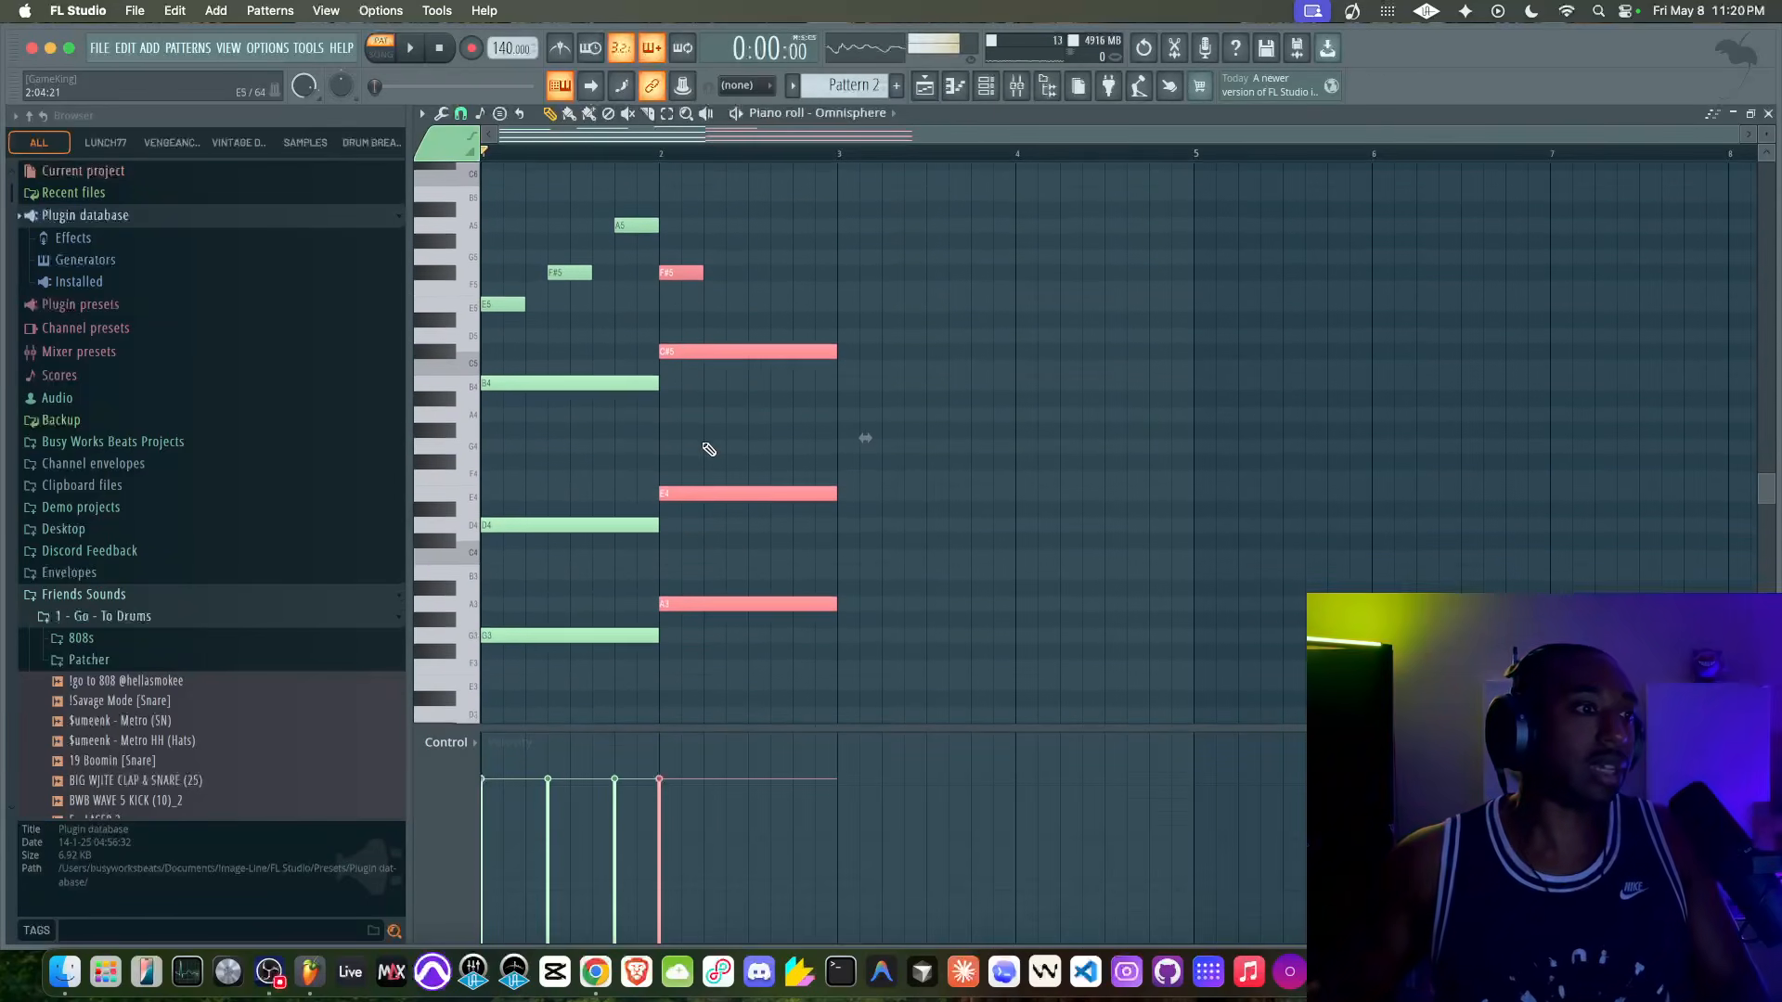
Step: Select only the short F#5 above the bar 2 chord and try it lowered to C#5
left_click_drag(699, 288, 697, 261)
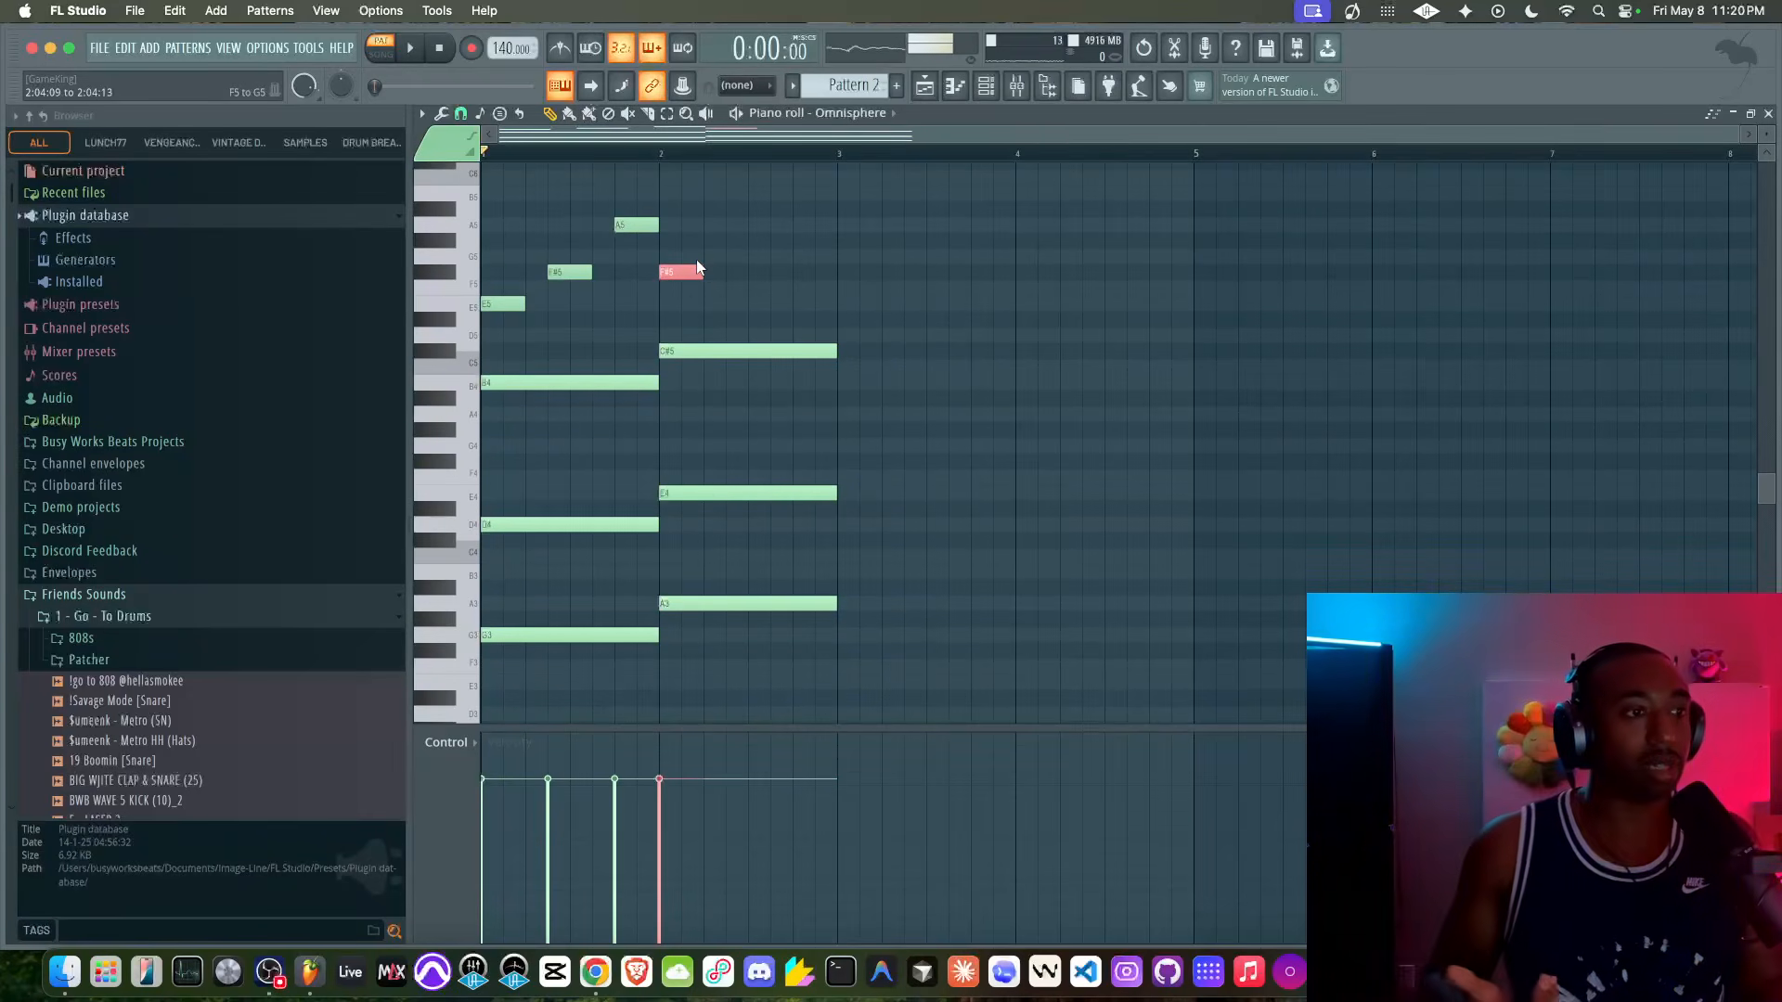
key("shift+Down")
key("shift+Down")
key("shift+Down")
key("shift+Down")
key("shift+Down")
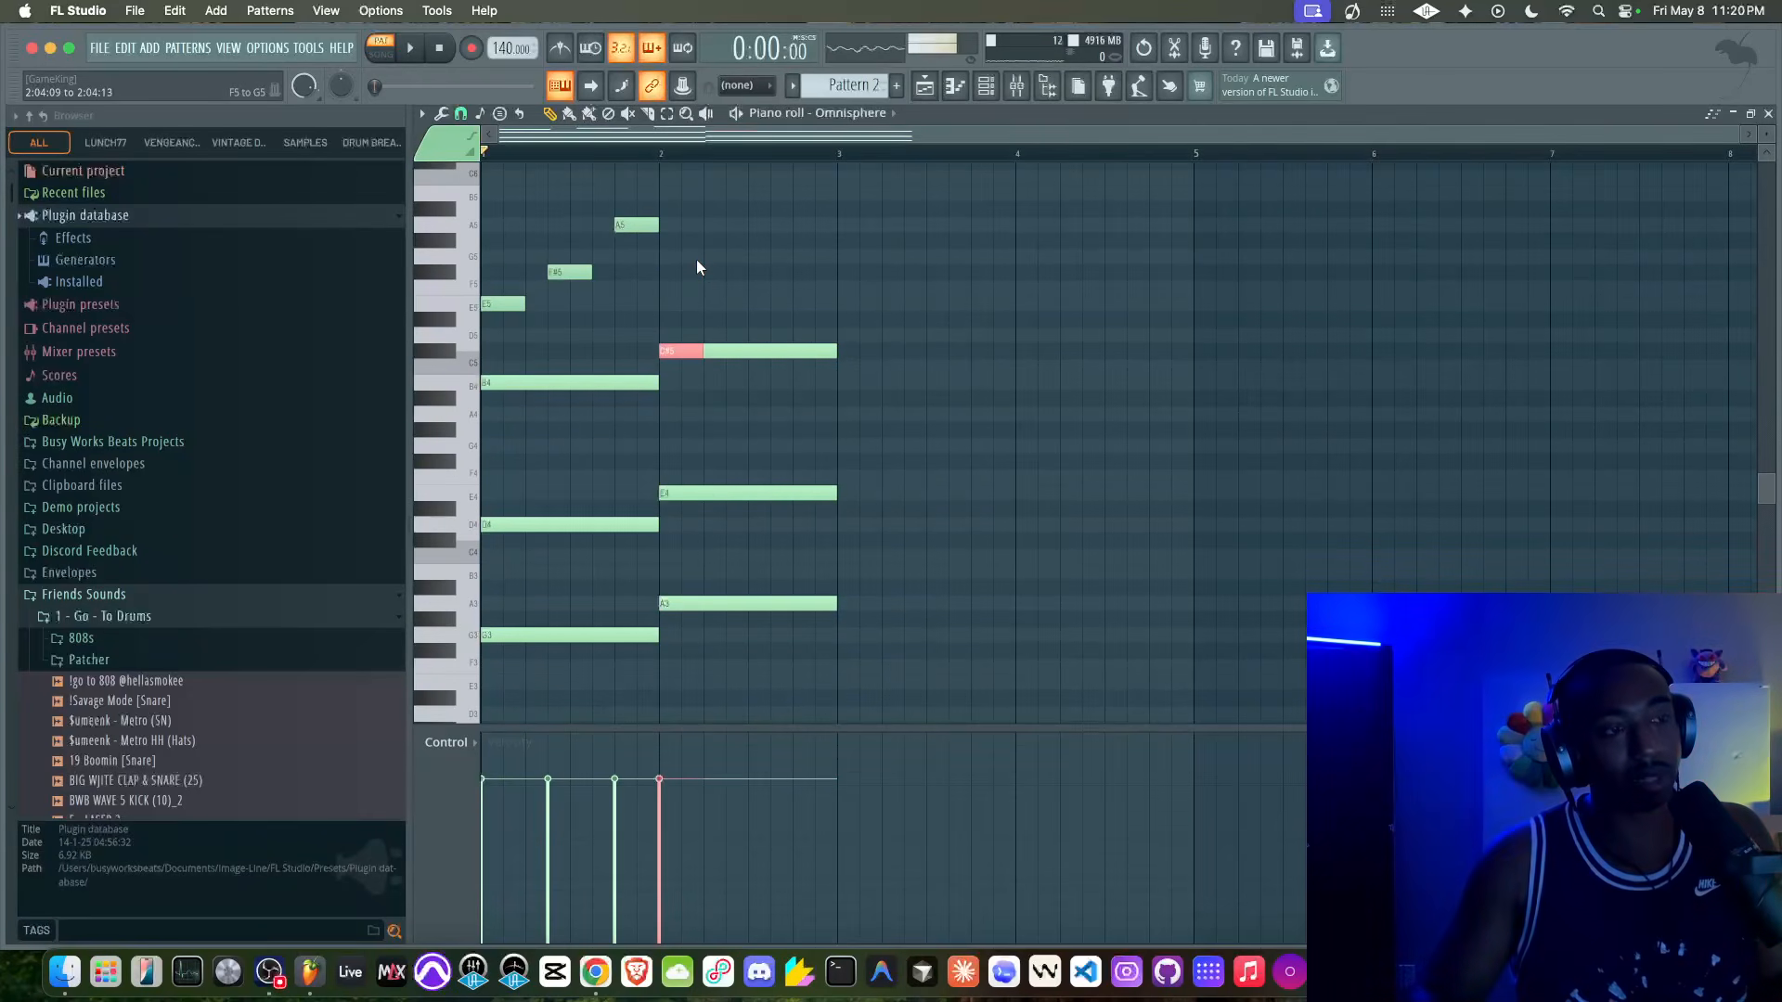
Step: Raise the selected short melody note in bar 2 to B5 and lengthen it to two beats
key("shift+Up")
key("shift+Up")
key("shift+Up")
key("shift+Up")
key("shift+Up")
key("shift+Up")
key("shift+Up")
key("shift+Up")
key("shift+Up")
key("shift+Up")
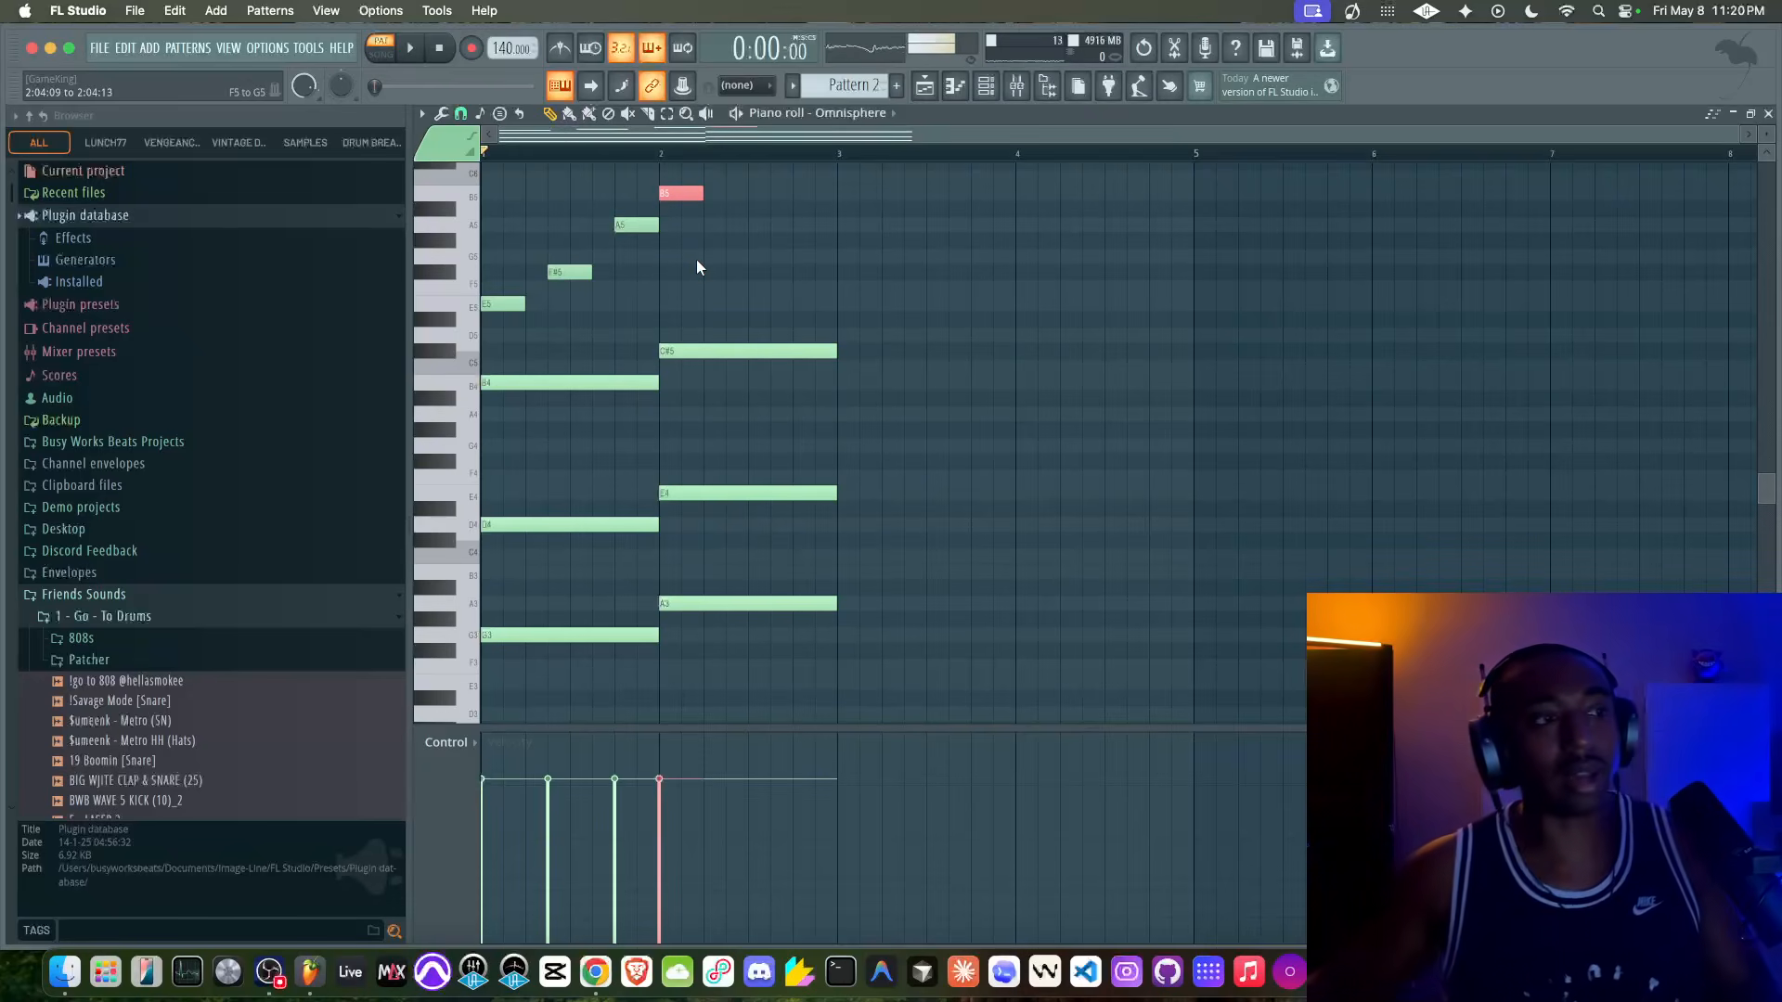
left_click_drag(702, 194, 725, 196)
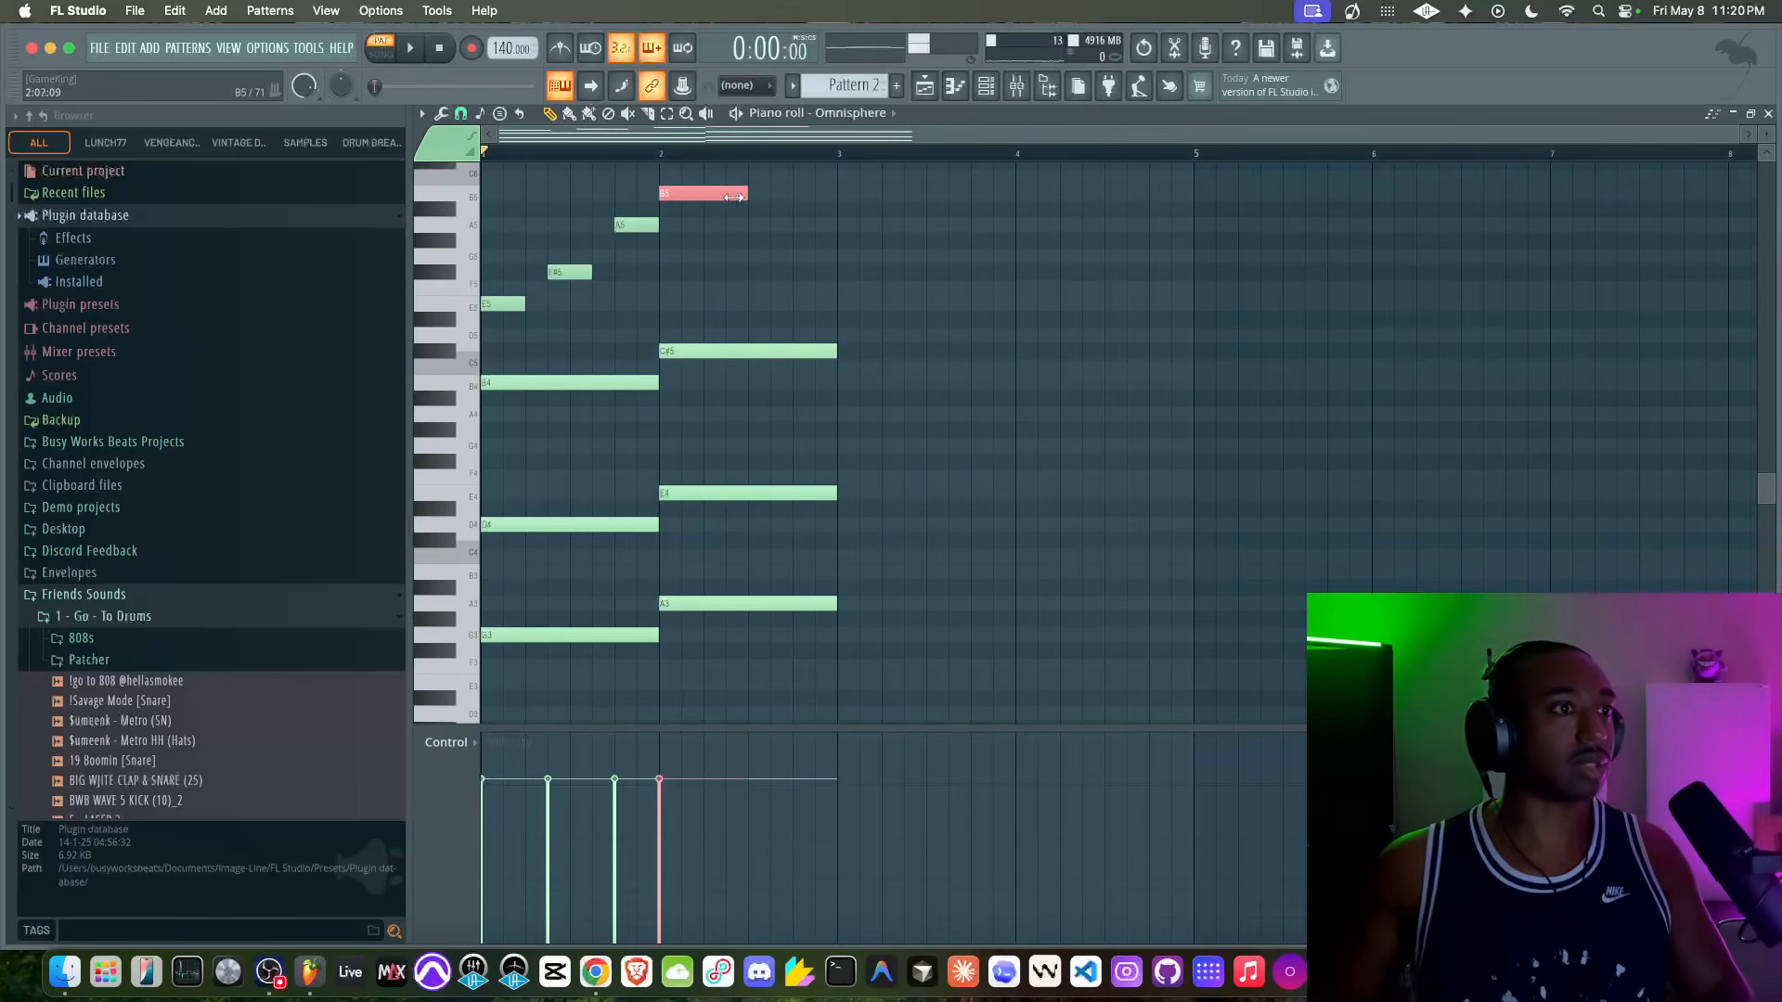
Step: Play back the pattern and shorten bar 2's A3, E4 and C#5 to two beats
key("space")
left_click_drag(774, 312, 698, 215)
key("space")
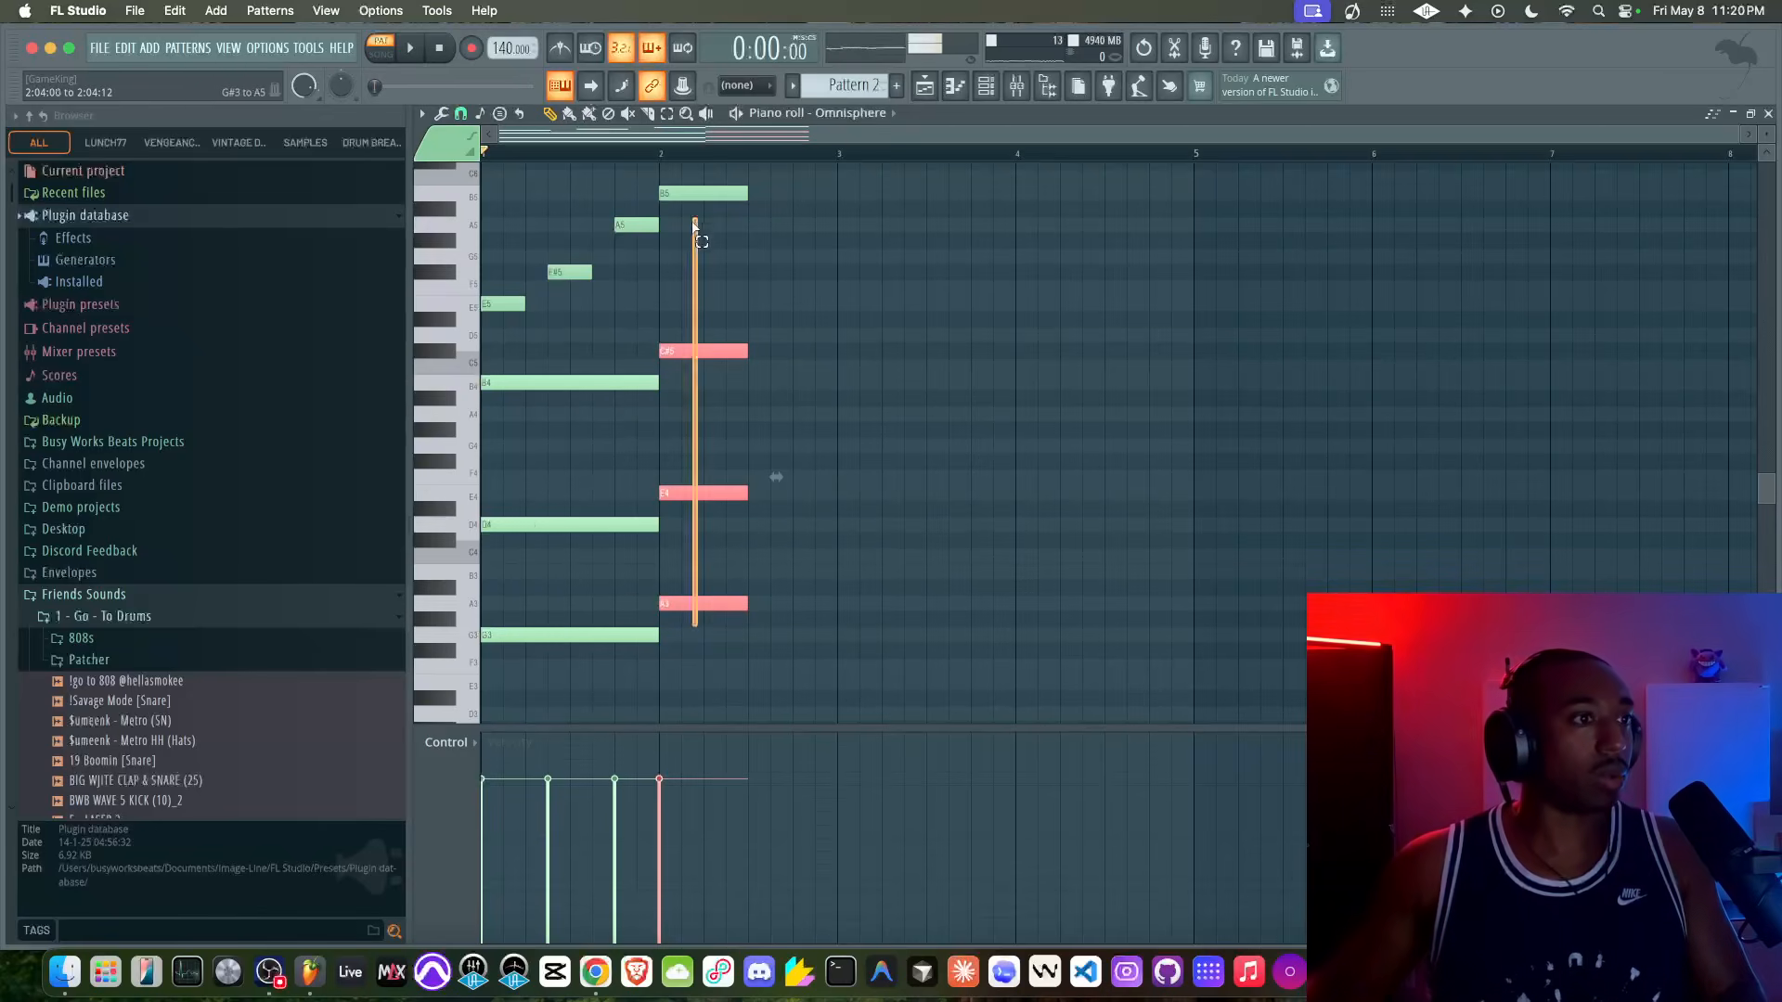
Step: Copy the bar 1 chord with its E5 to beat 3 of bar 2, a semitone lower, change its A#4 to A4, and play it back
left_click_drag(485, 272, 771, 661)
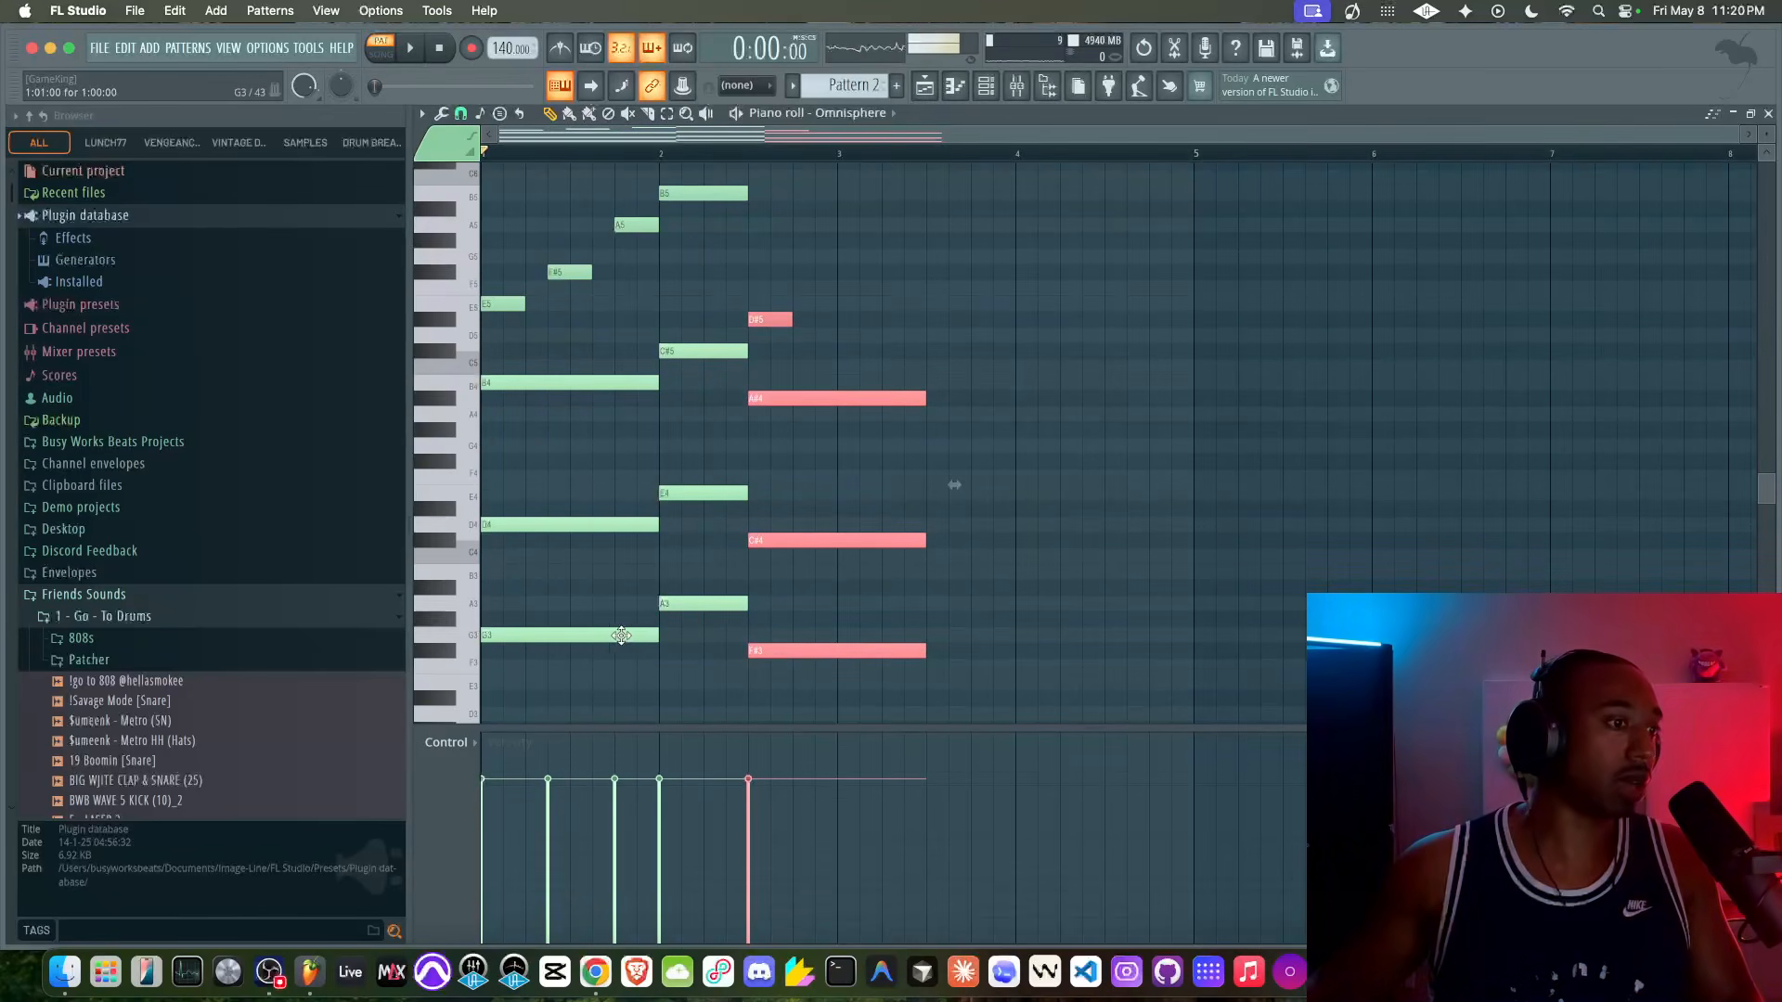
left_click_drag(769, 382, 769, 415)
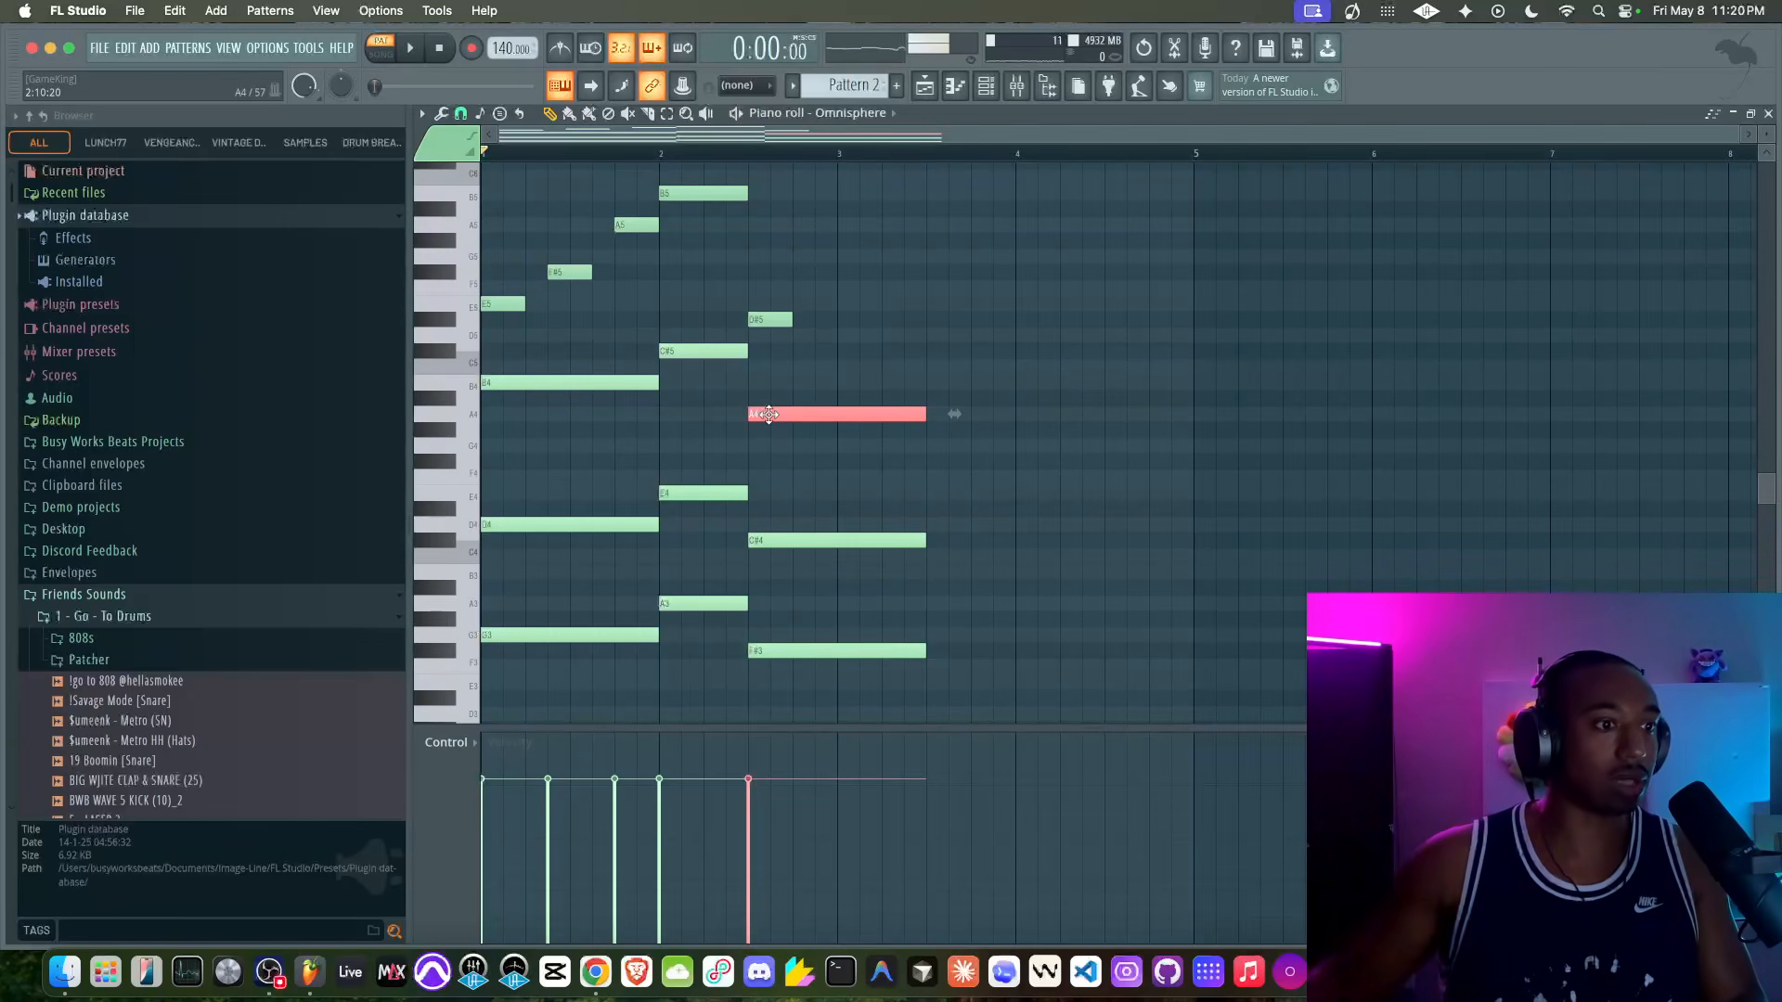
key("ctrl+Down")
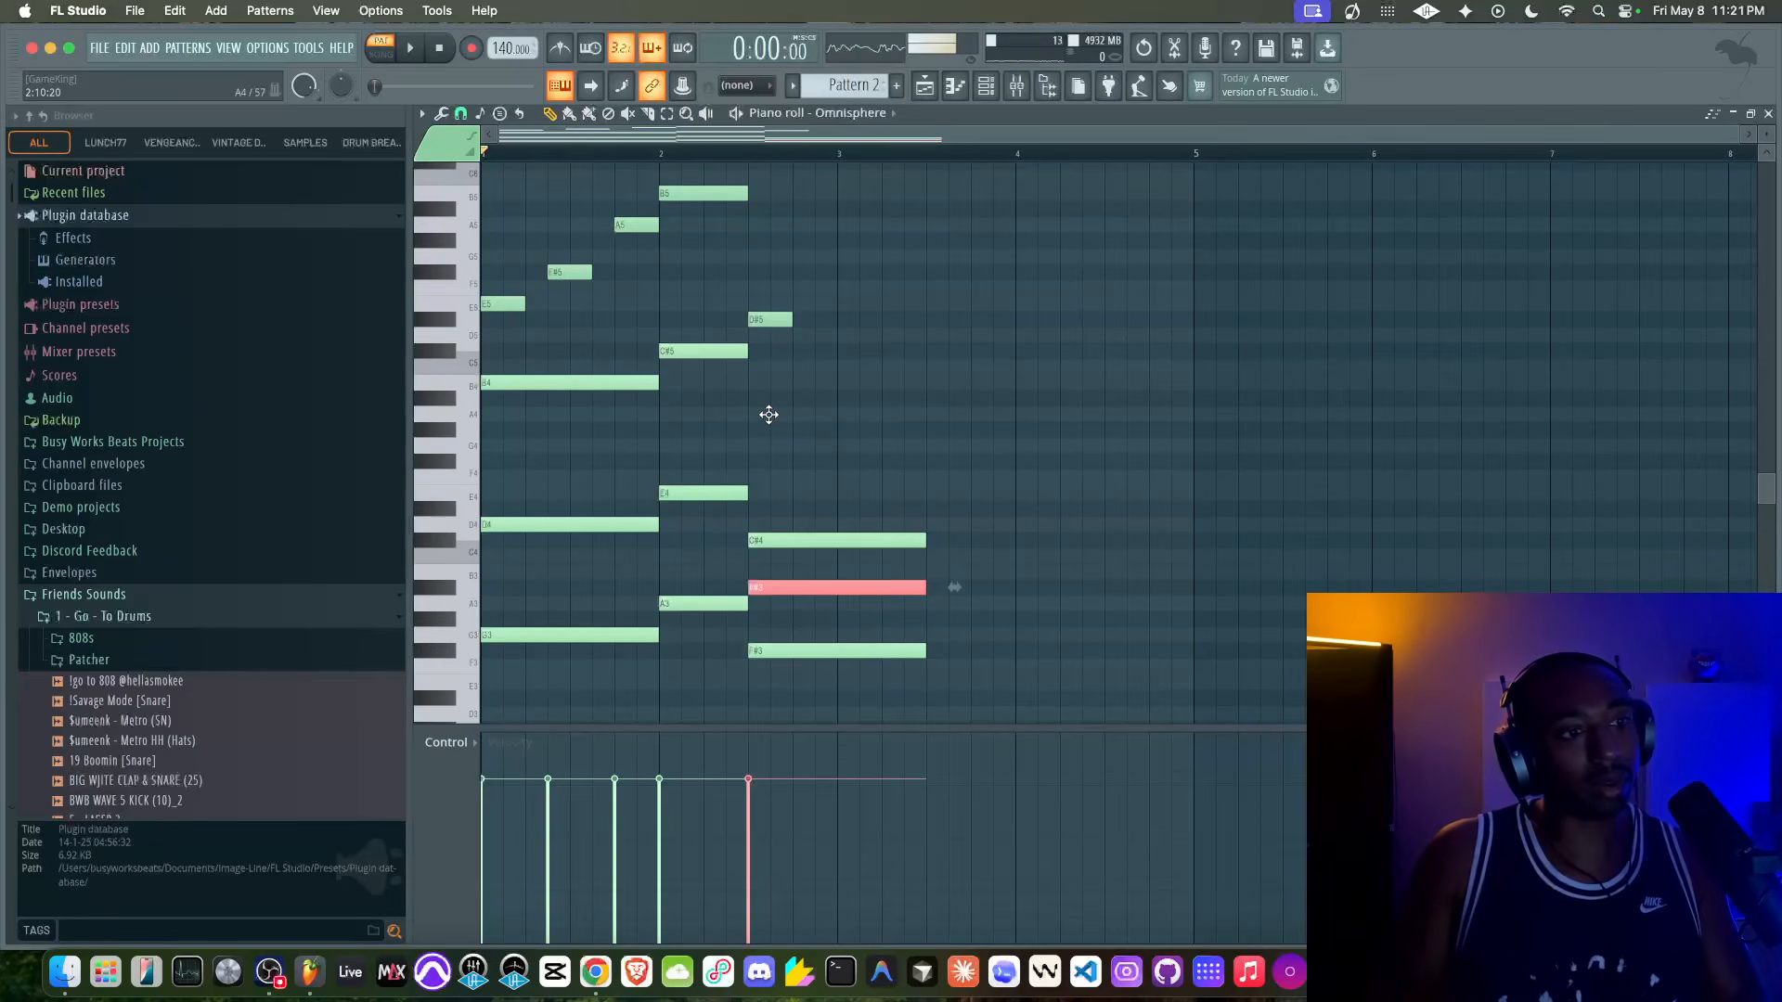
key("ctrl+Up")
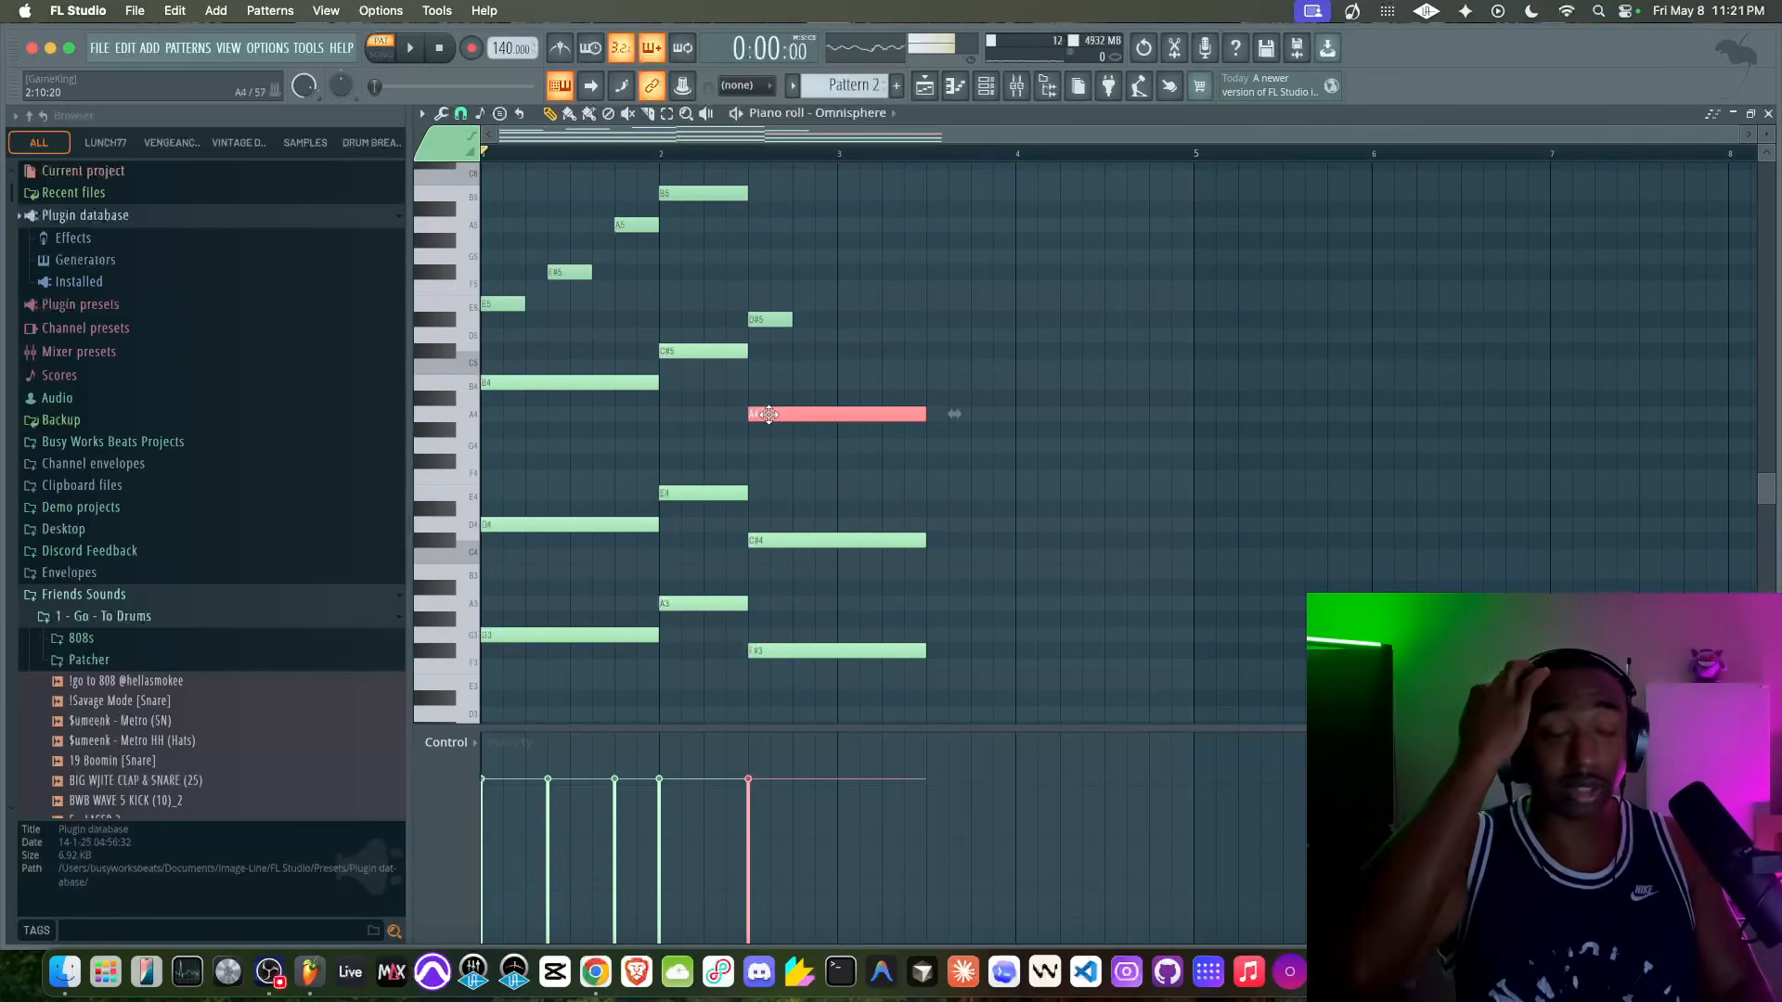
key("space")
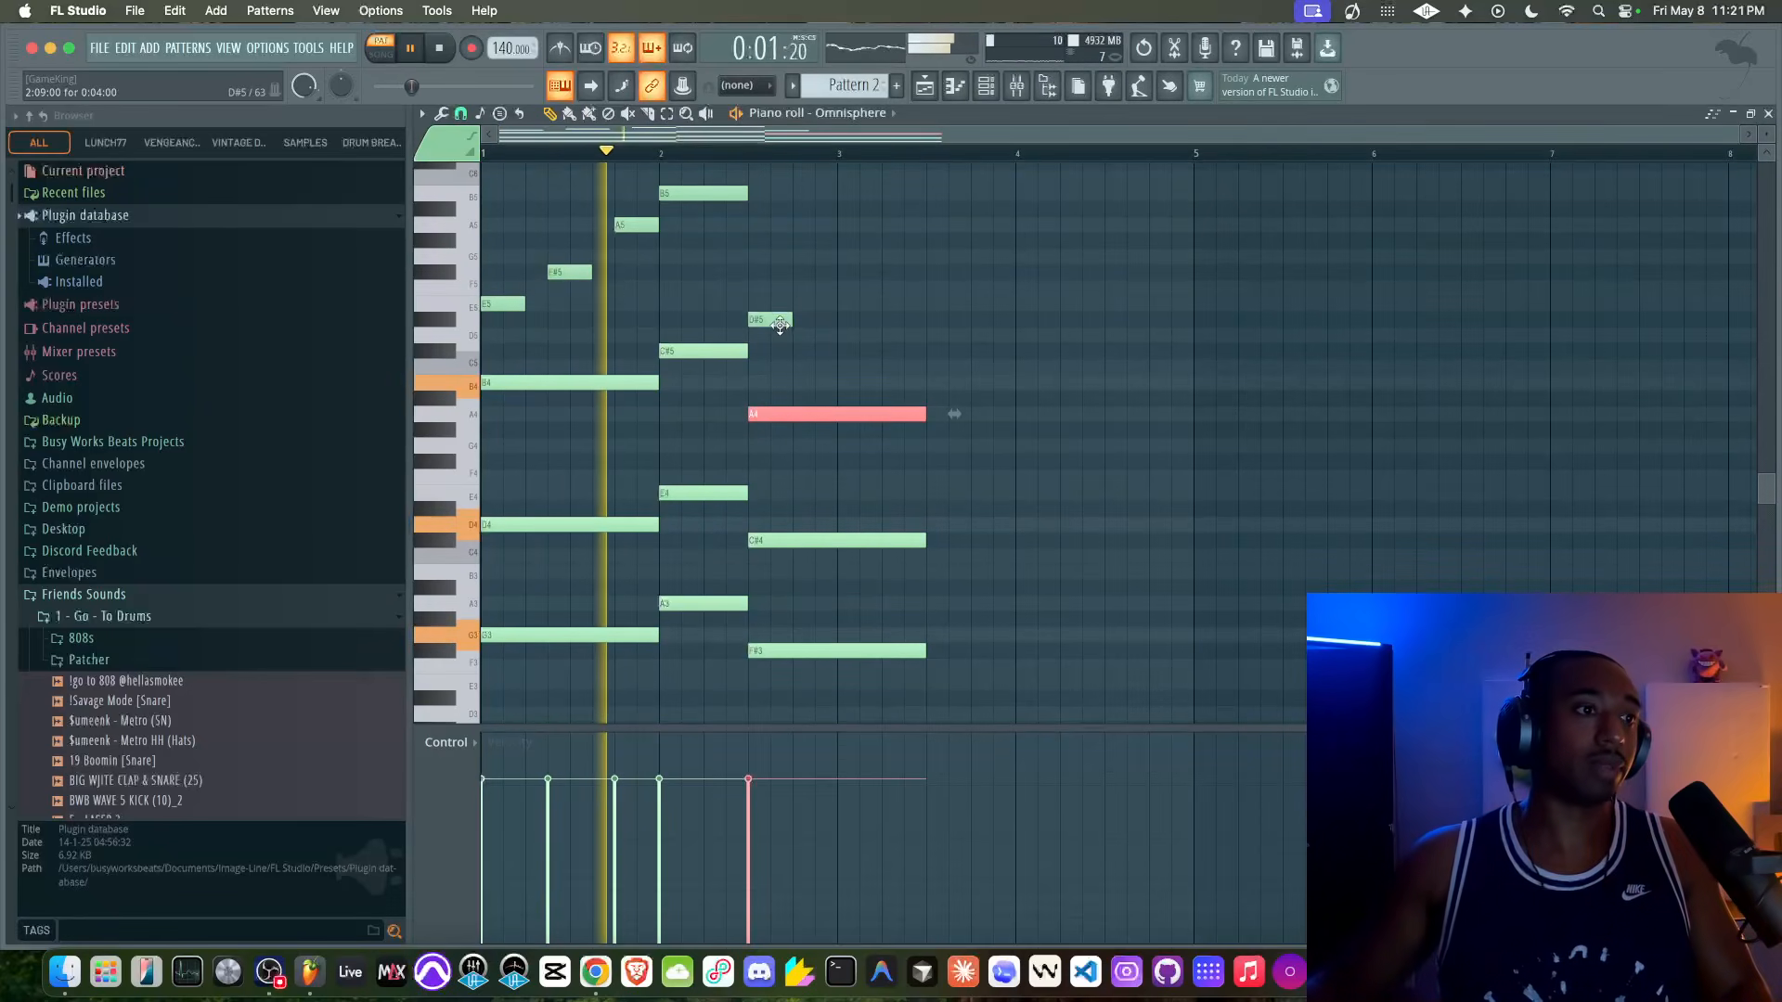
key("space")
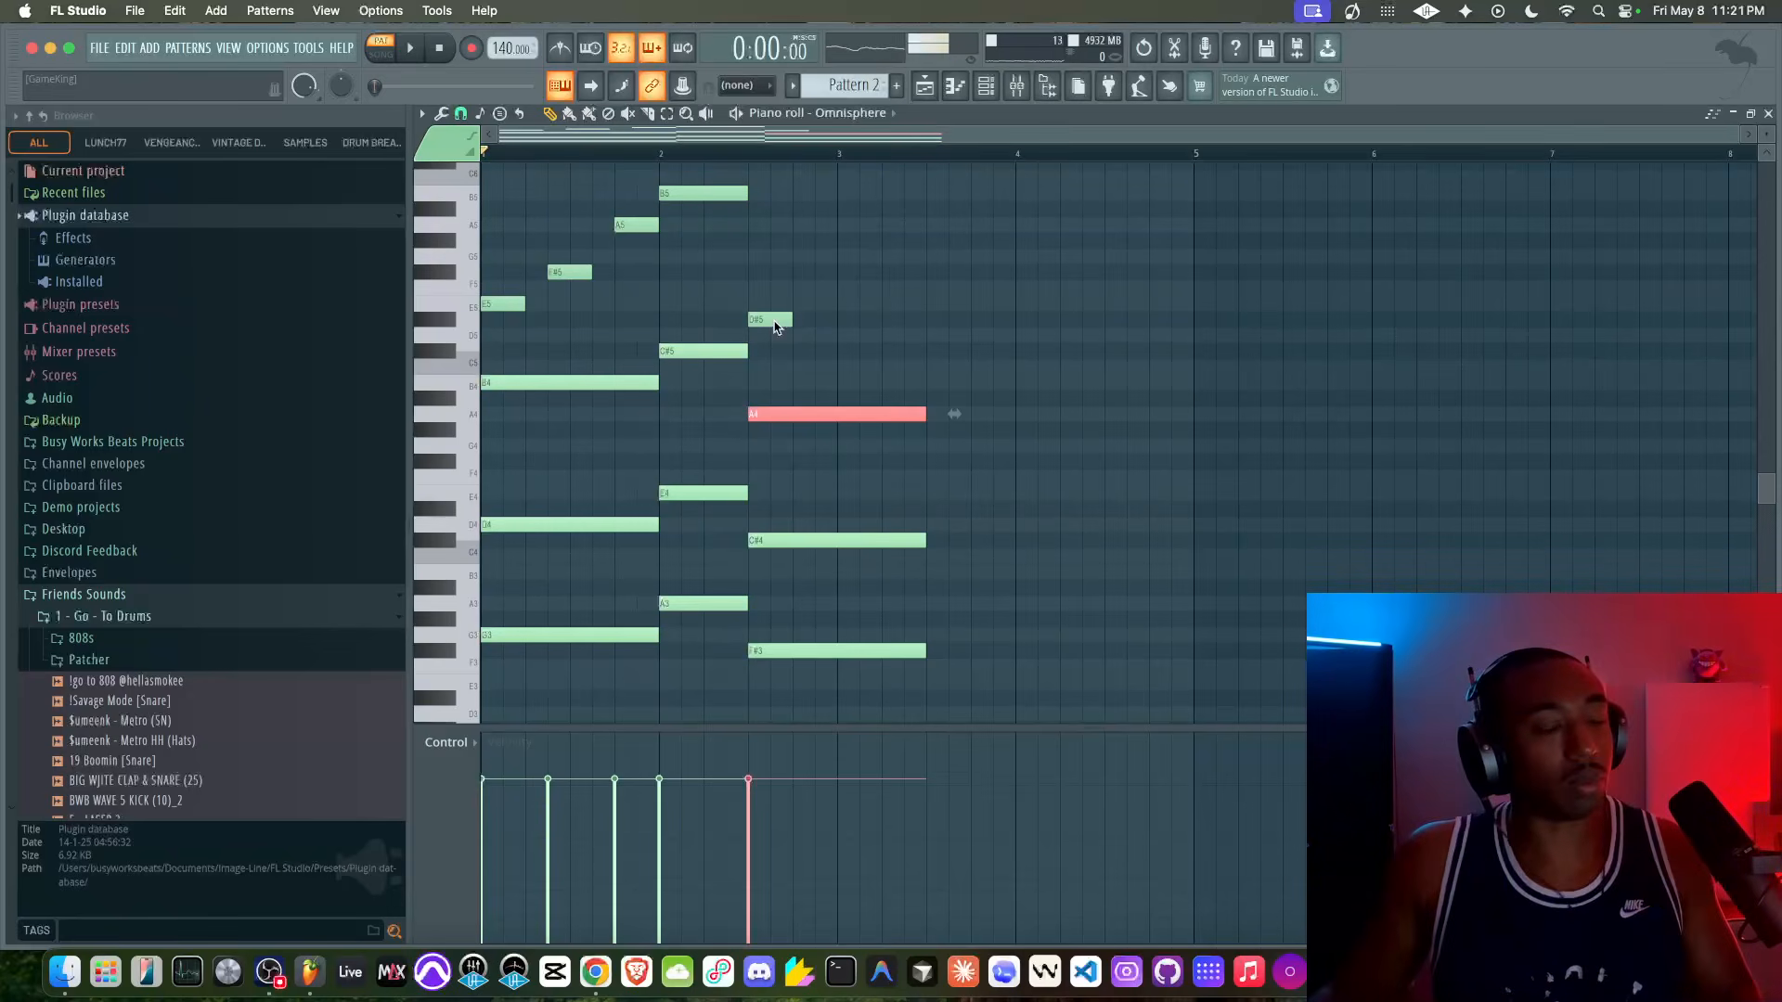
Step: Raise the short melody note at beat 3 of bar 2 to E5, lengthen it to 1.5 beats, and play back the pattern
key("space")
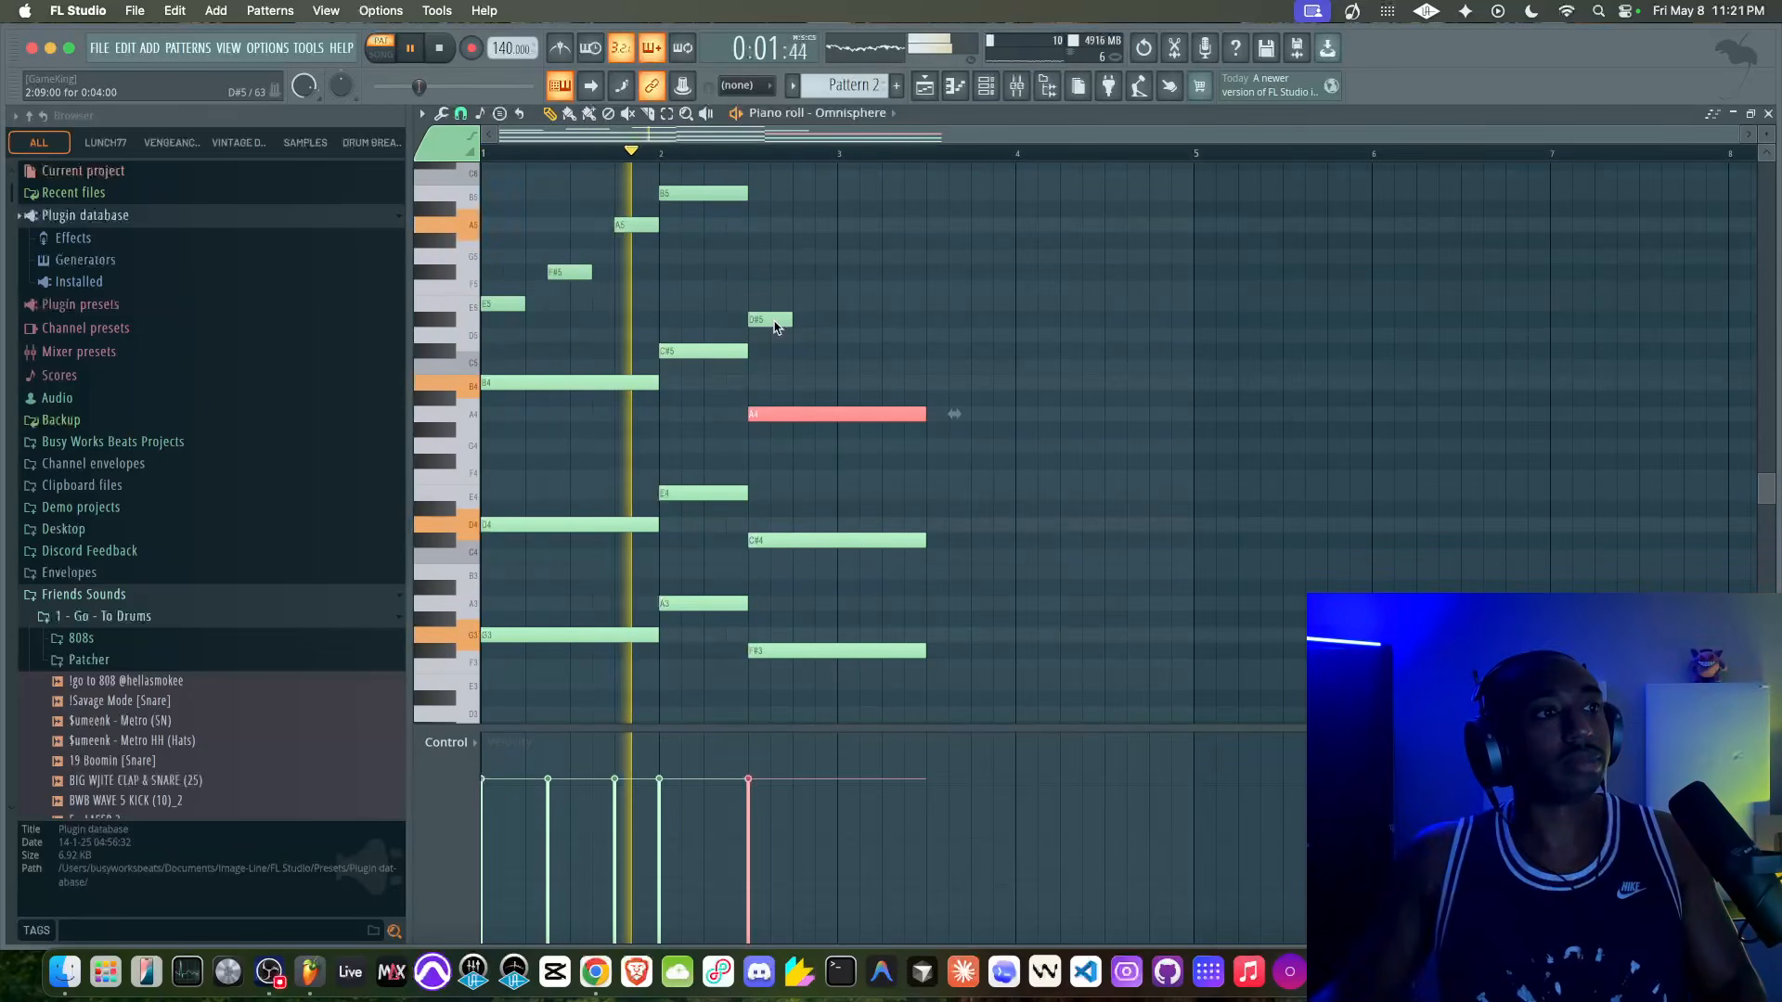
key("space")
left_click_drag(776, 325, 814, 303)
key("space")
key("space")
Step: Lengthen the E5 at beat 3 of bar 2 to four beats, try E5 and A4 a semitone lower, and return them to pitch
left_click_drag(763, 281, 763, 417)
left_click(782, 376, "super")
left_click_drag(770, 284, 771, 526)
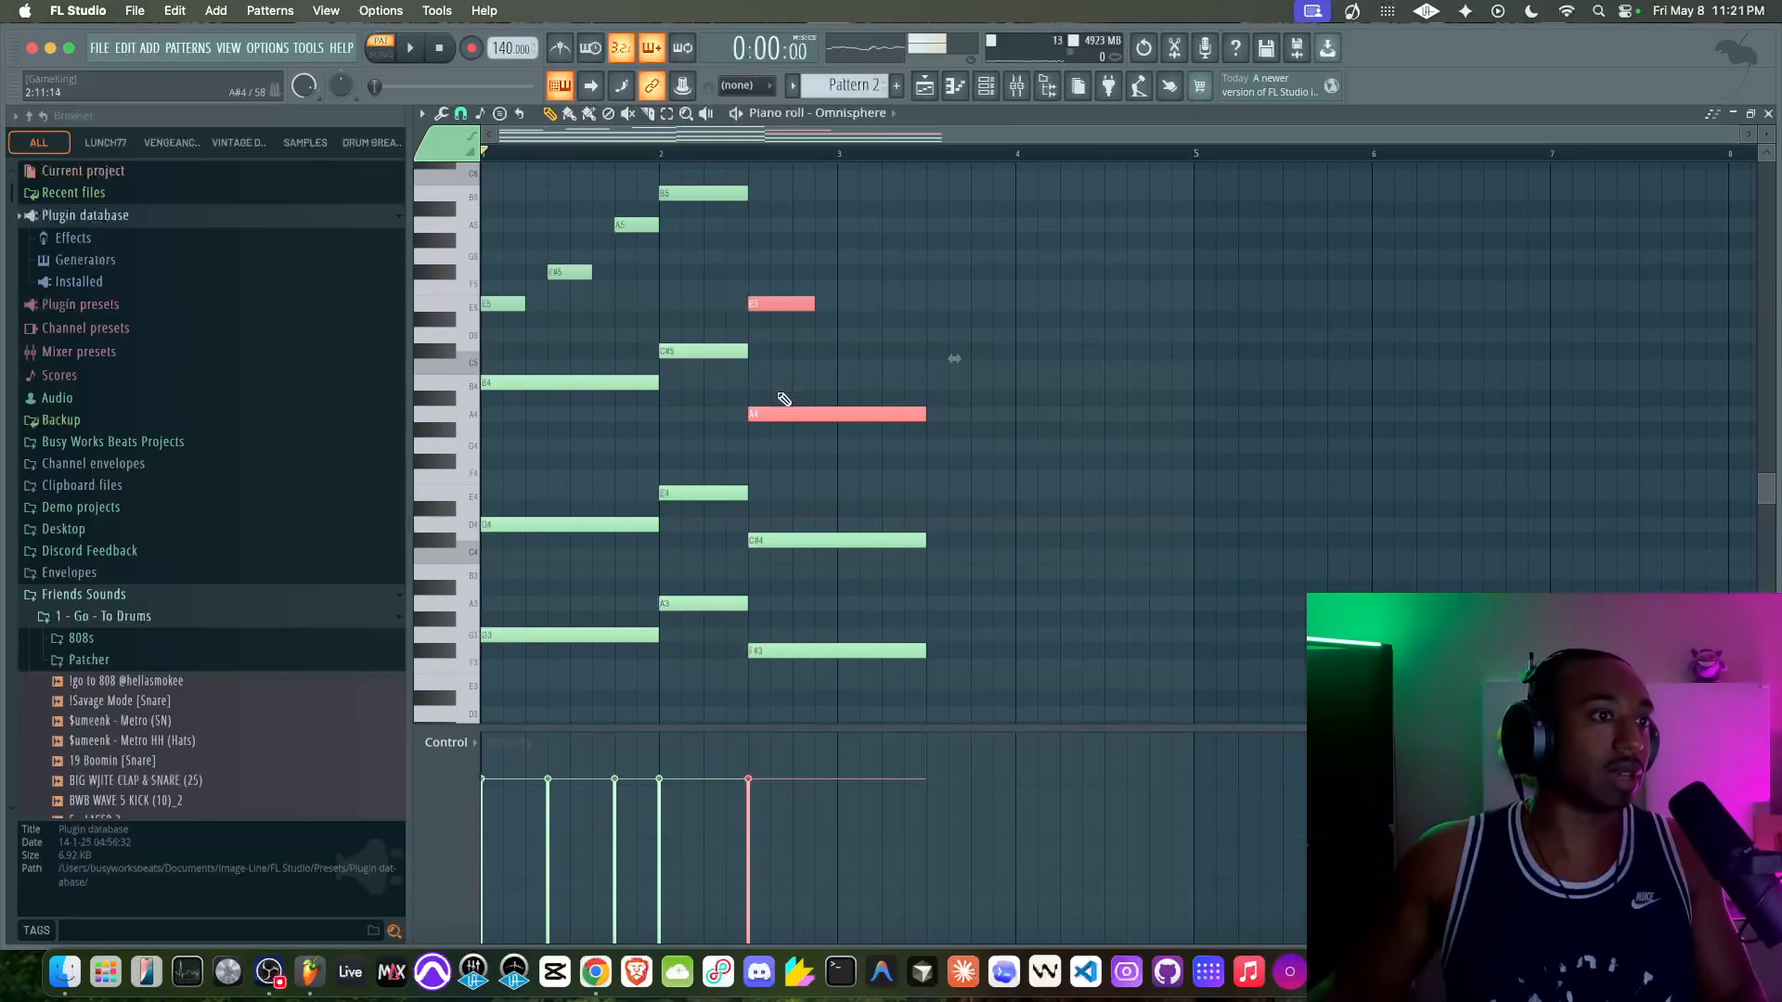
left_click(815, 335)
left_click_drag(814, 304, 818, 481)
key("Down")
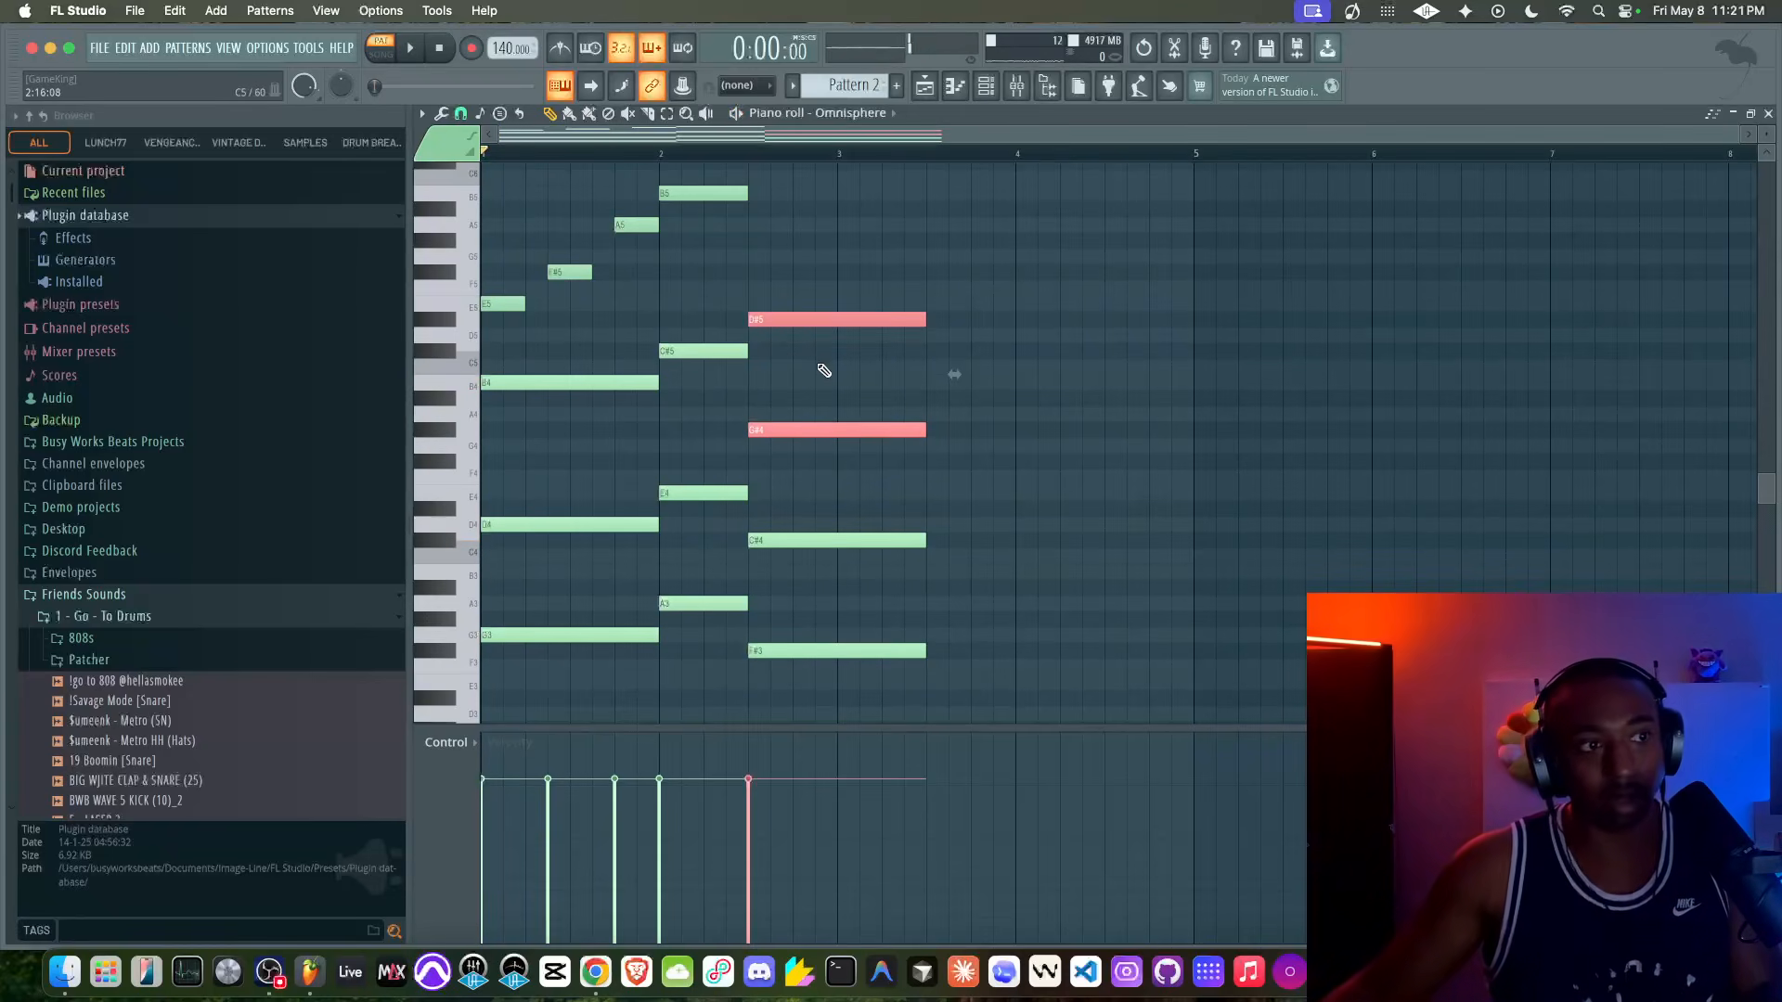
key("Up")
key("space")
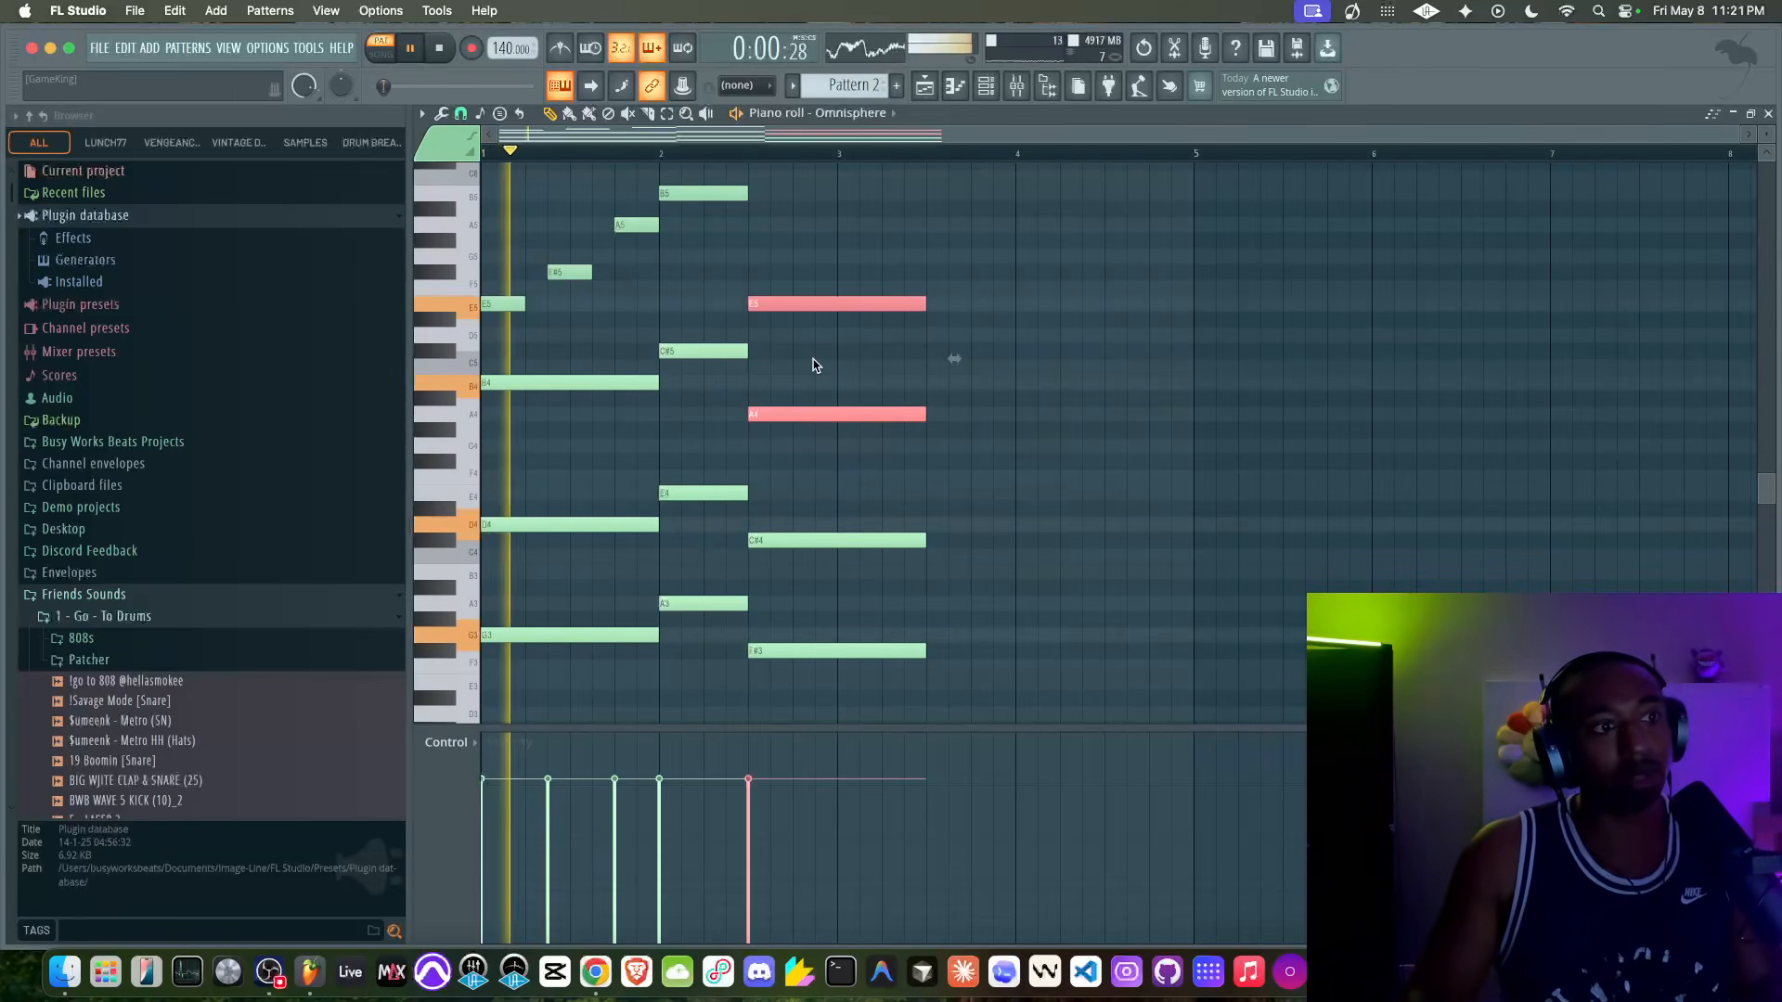
Step: Play back the pattern and shorten all four notes starting at beat 3 of bar 2 to two beats
left_click_drag(835, 285, 877, 648)
key("space")
key("space")
left_click_drag(955, 477, 860, 477)
left_click(947, 529)
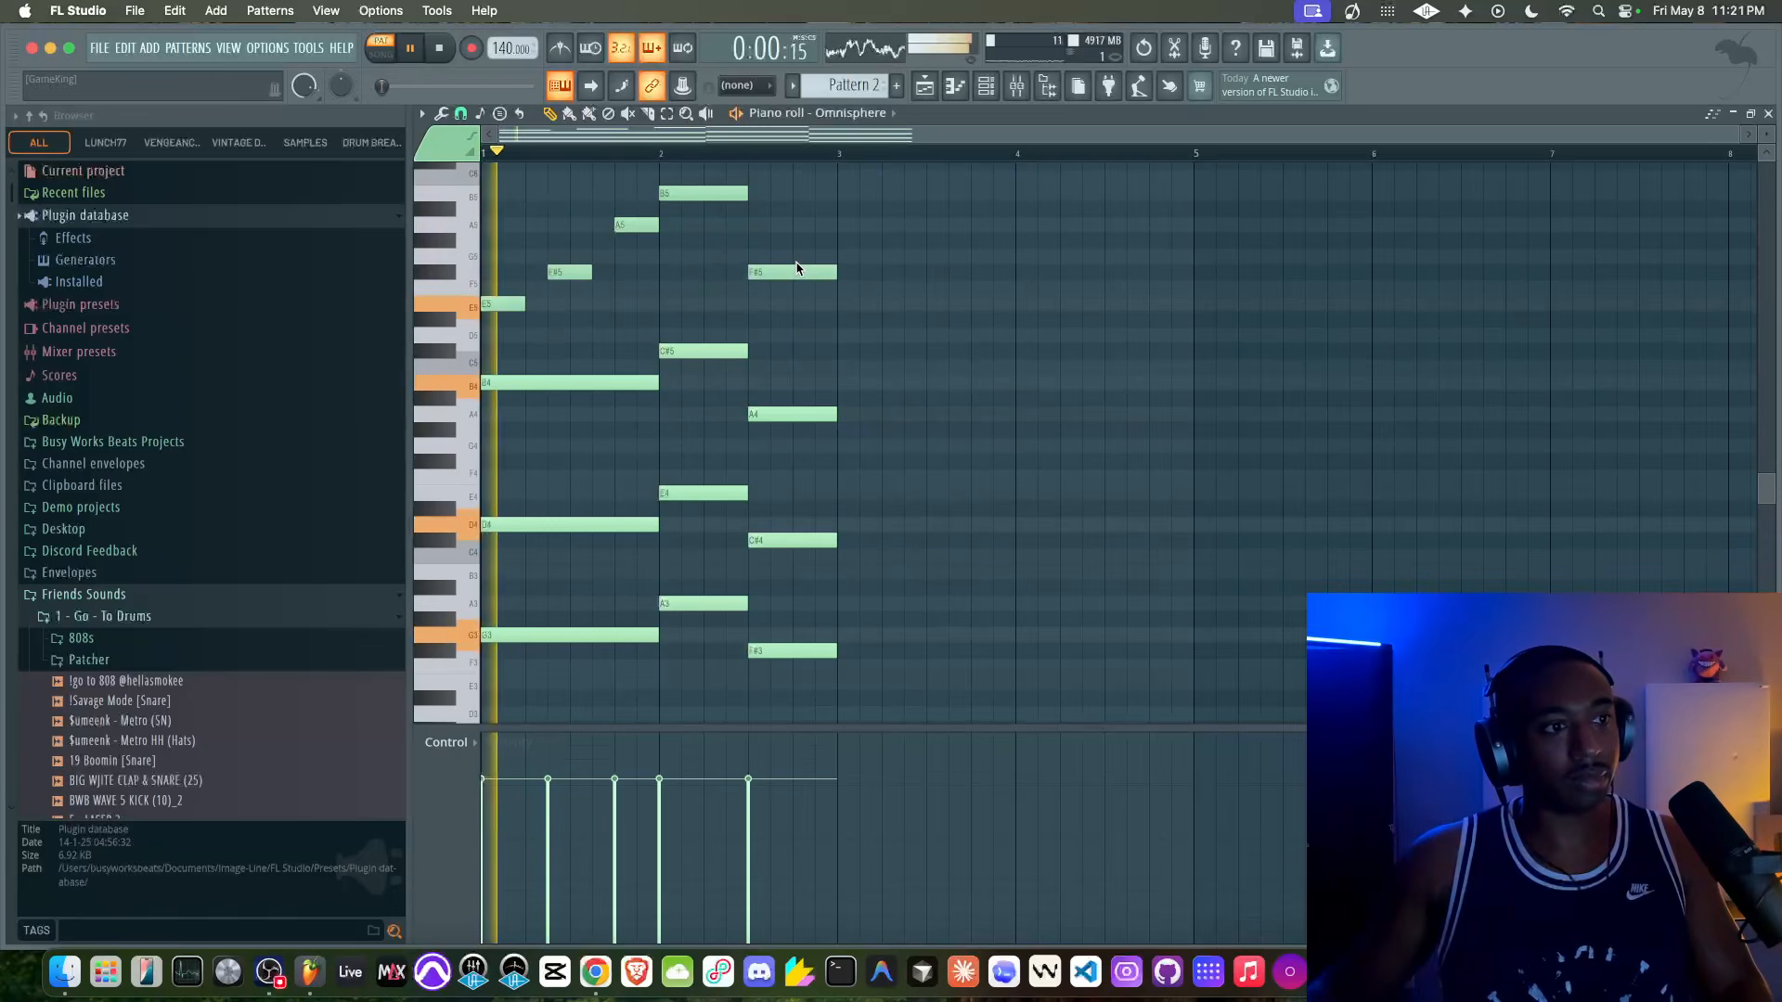
Step: Raise the melody note over the chord at beat 3 of bar 2 from E5 to F#5 while auditioning the pattern
key("space")
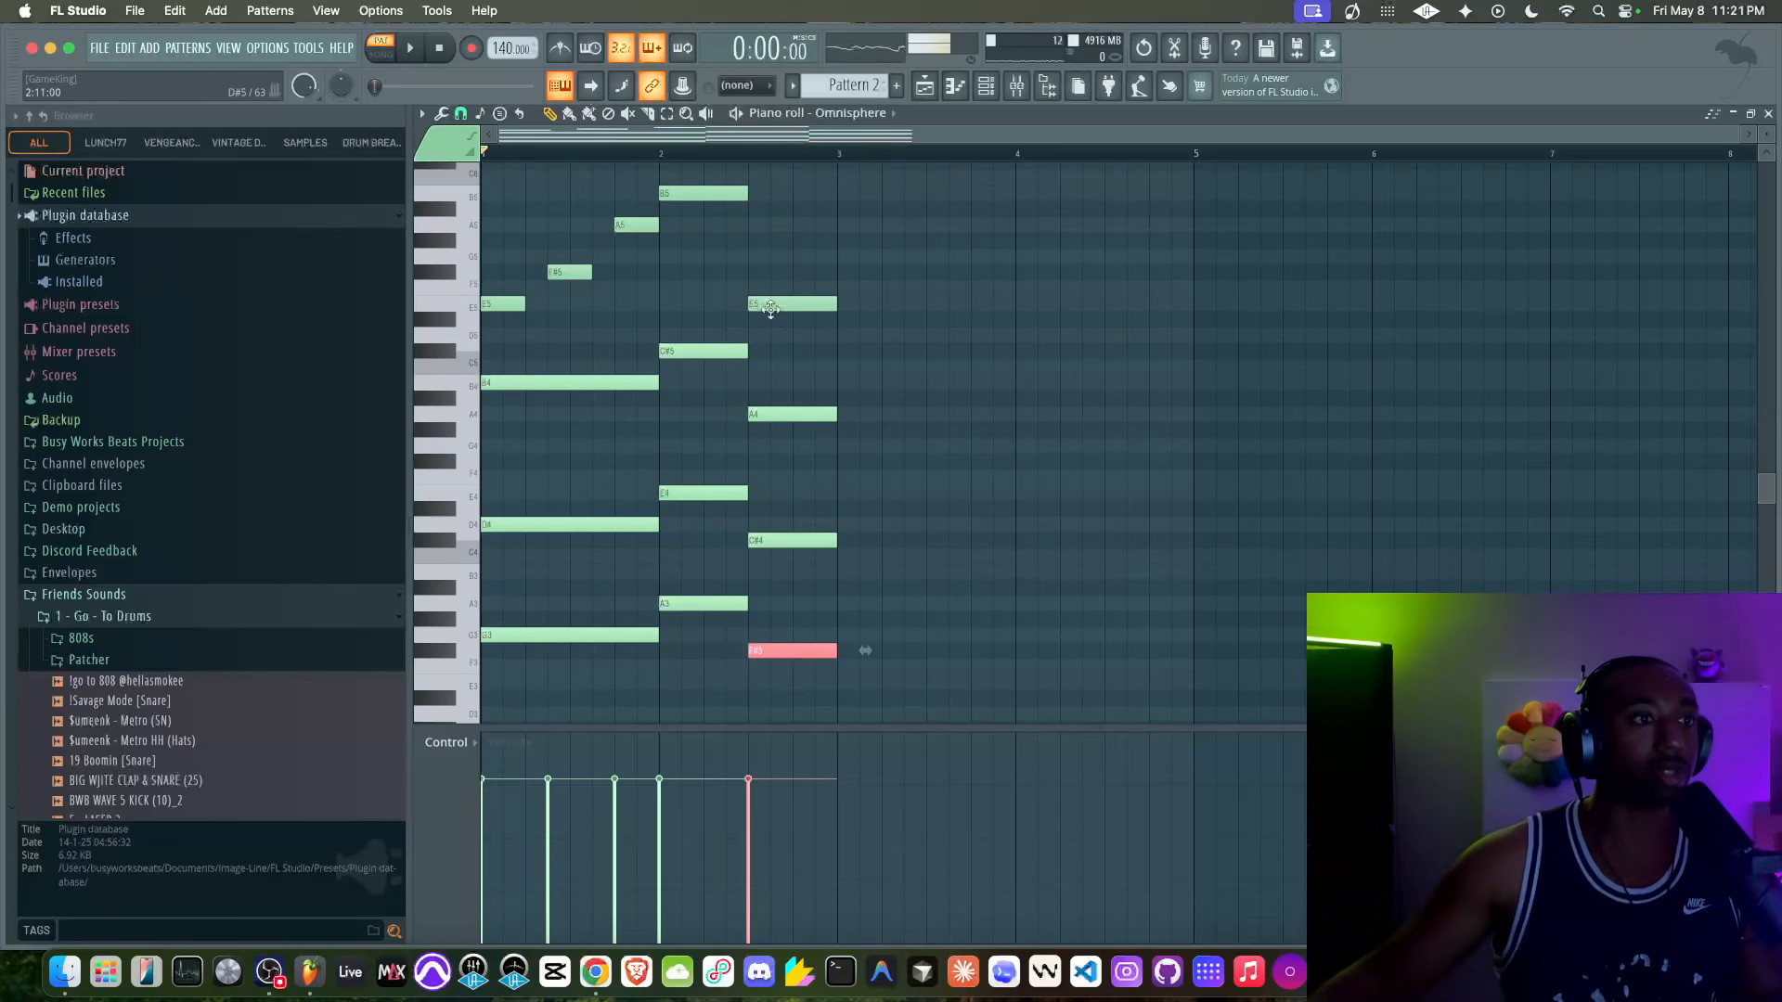
key("space")
left_click_drag(774, 312, 774, 281)
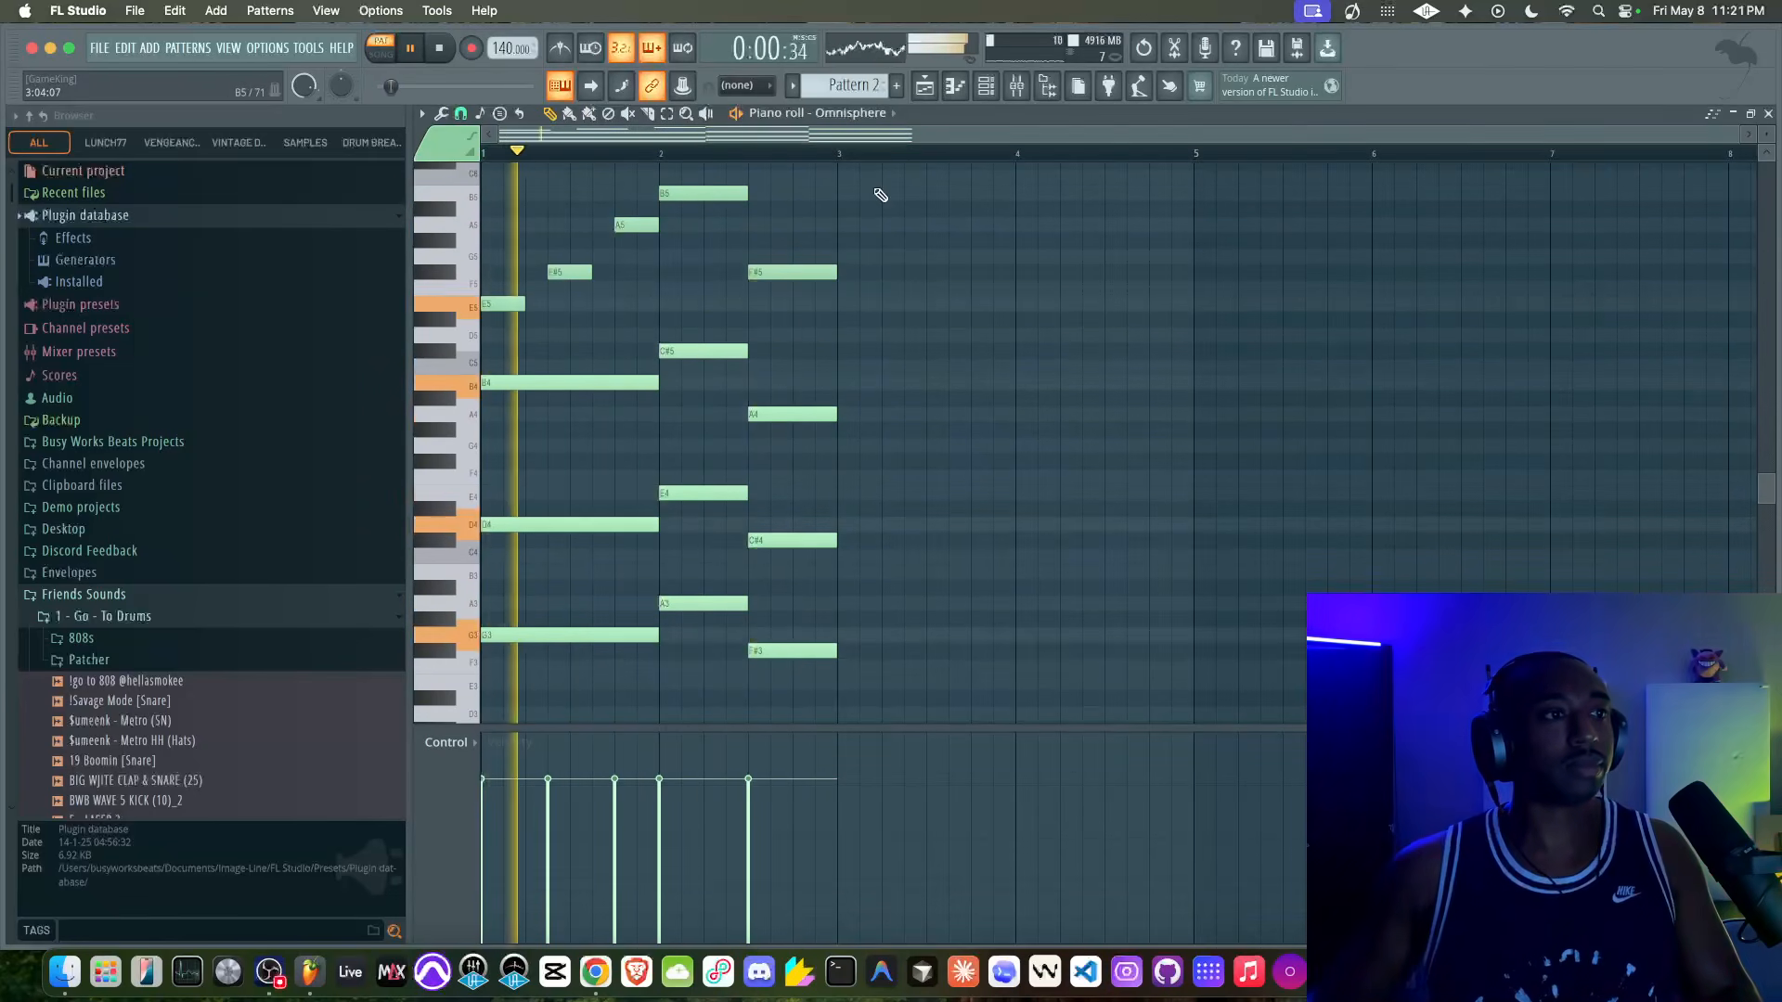
key("space")
Step: Duplicate all notes of the two-bar progression and align the copy to the start of bar 3
key("ctrl+a")
key("ctrl+b")
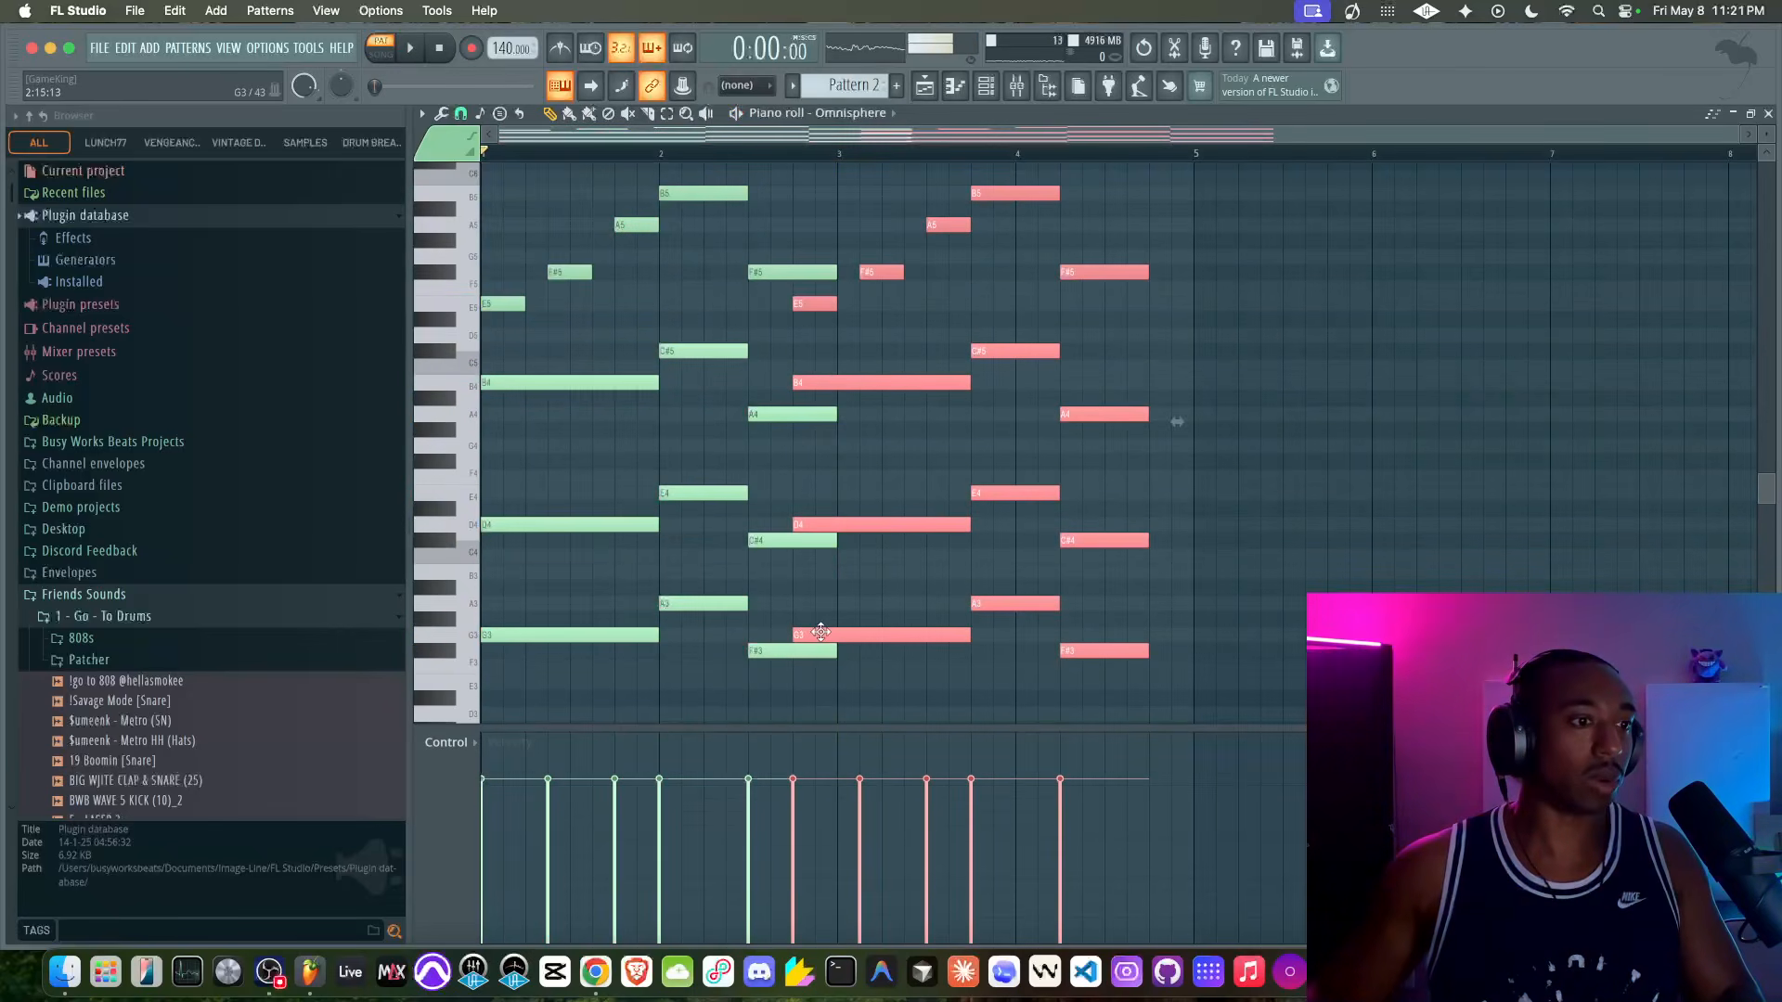
left_click_drag(821, 632, 866, 632)
Step: Lower the copied melody F#5 at beat 3 of bar 4 to E5 and play back the four-bar progression
left_click_drag(1143, 309, 1139, 248, "super")
key("shift+Down")
key("shift+Down")
key("super+d")
key("space")
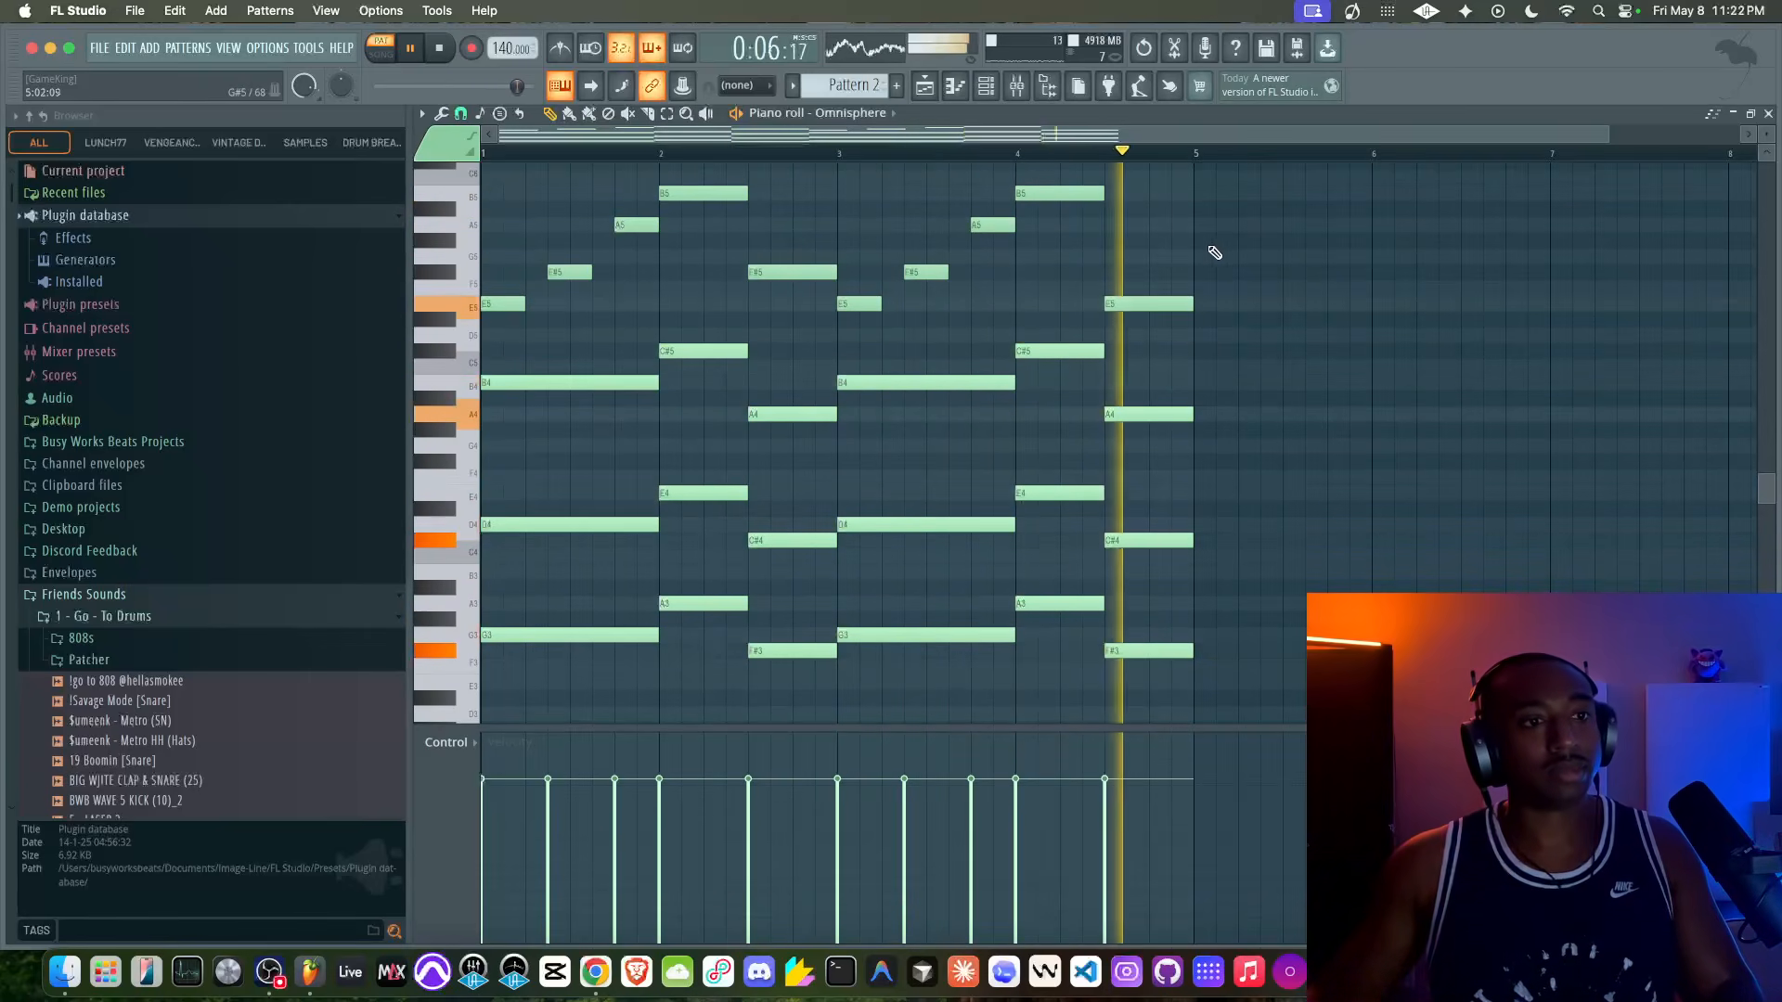
key("space")
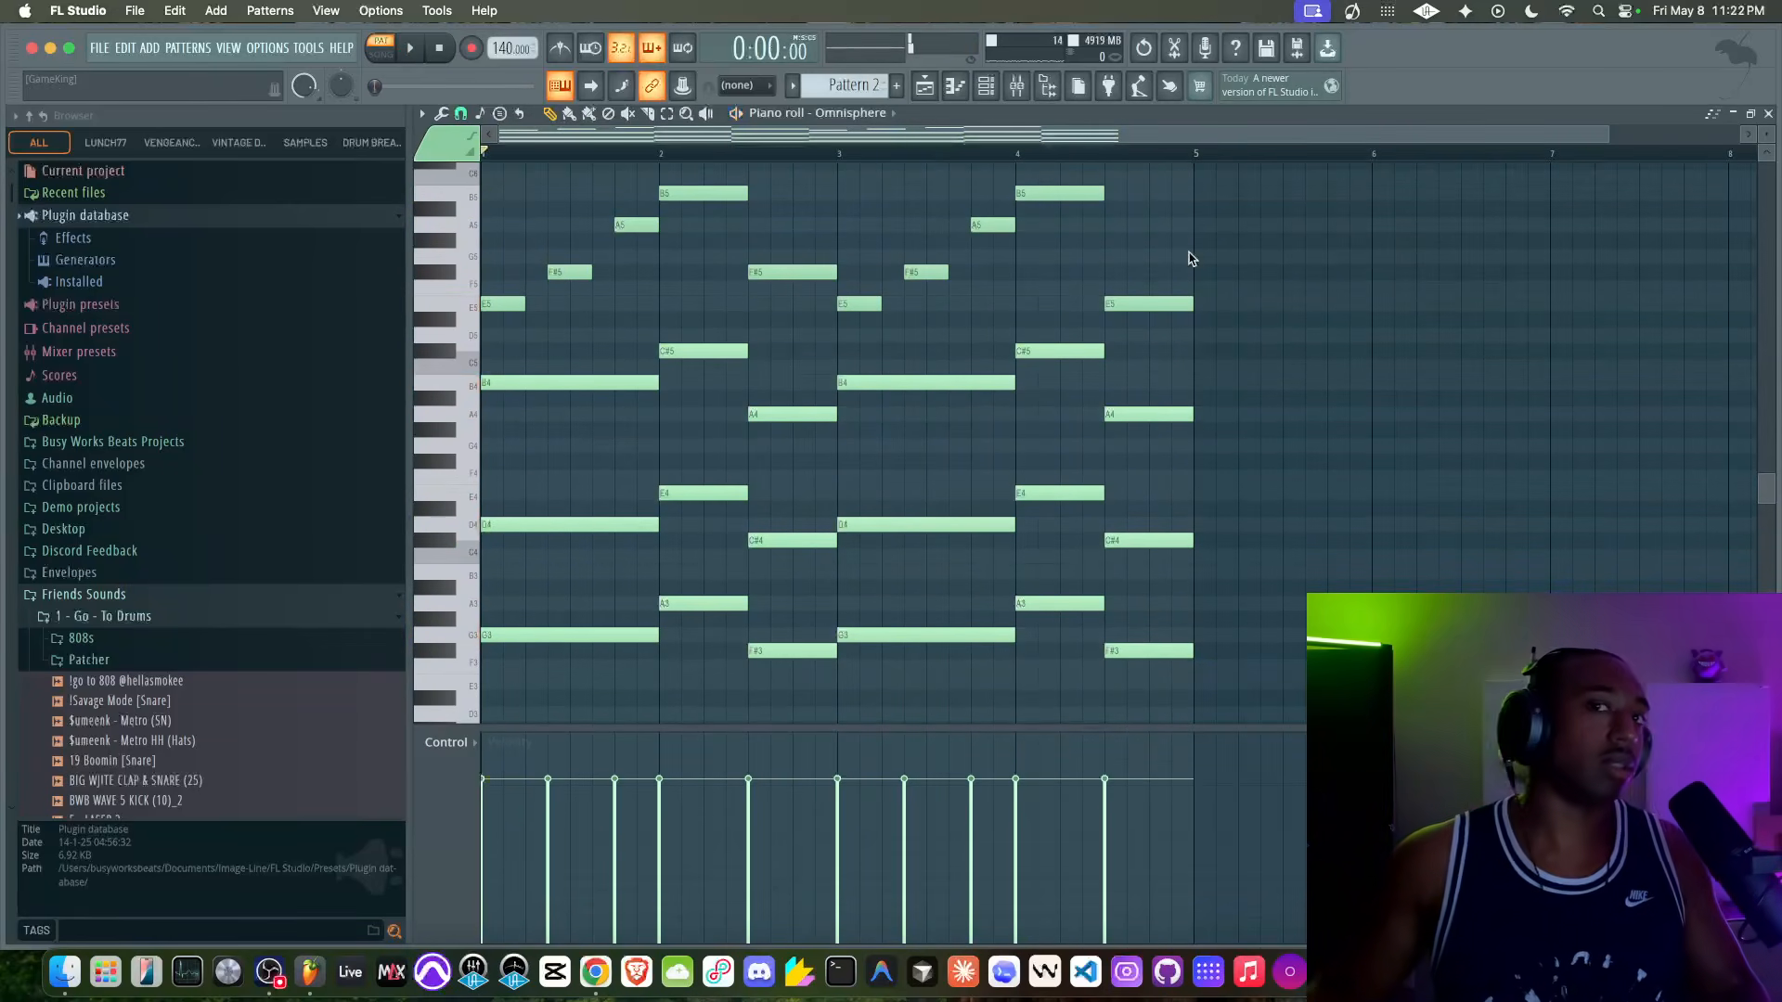